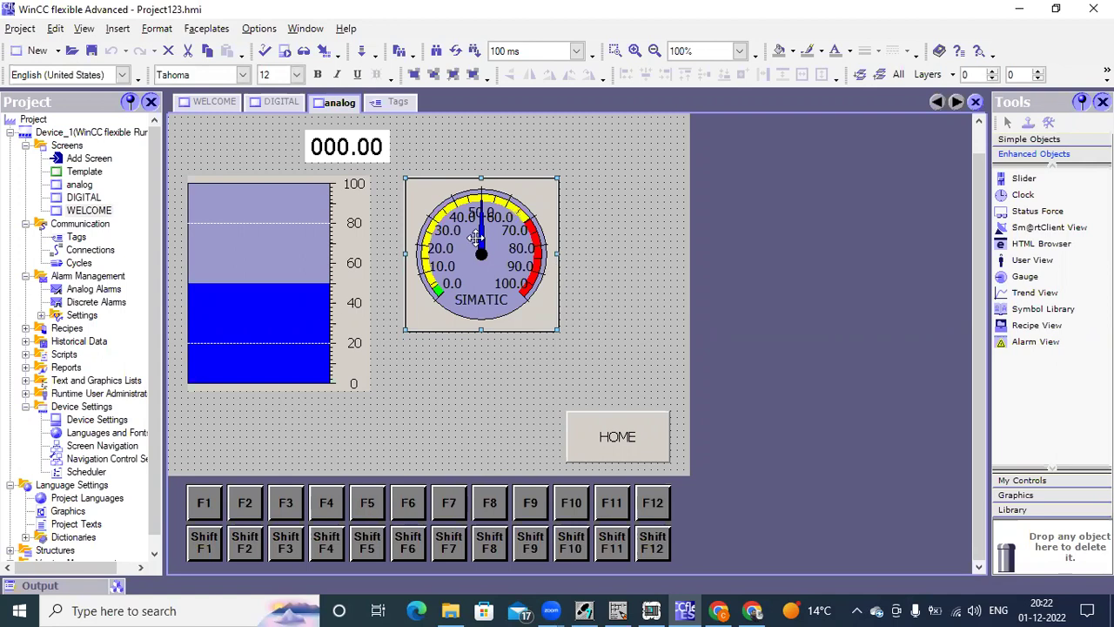
Narrow the bar graph from its scale side and move the gauge left so it sits close beside the bar.
left_click_drag(471, 237, 451, 244)
left_click(335, 240)
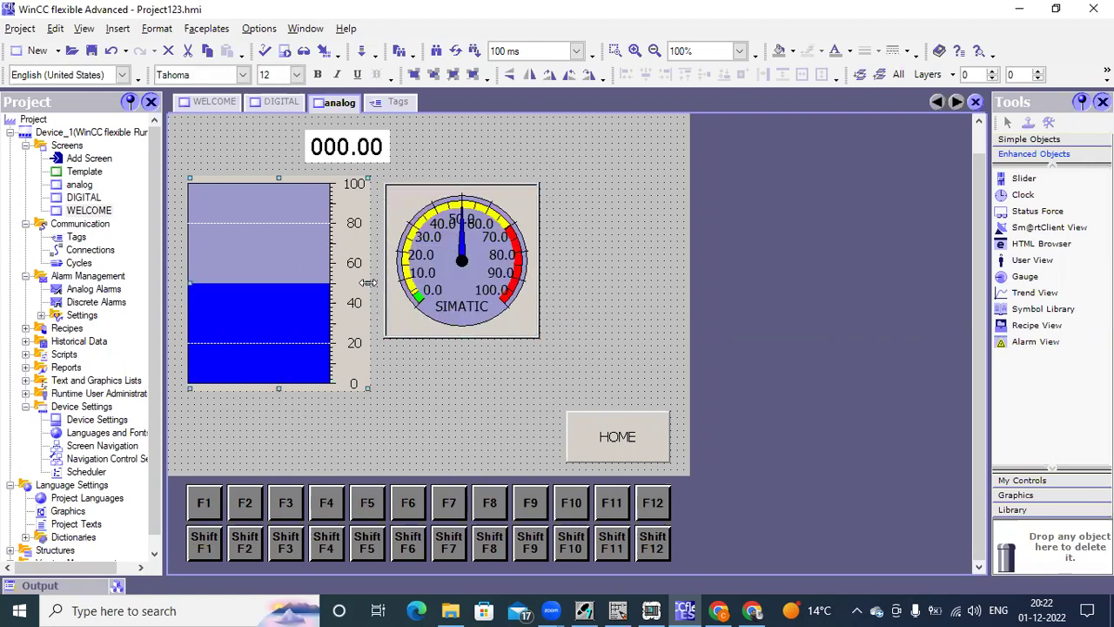
left_click_drag(365, 282, 329, 282)
left_click(418, 292)
left_click_drag(437, 291, 398, 297)
left_click(588, 309)
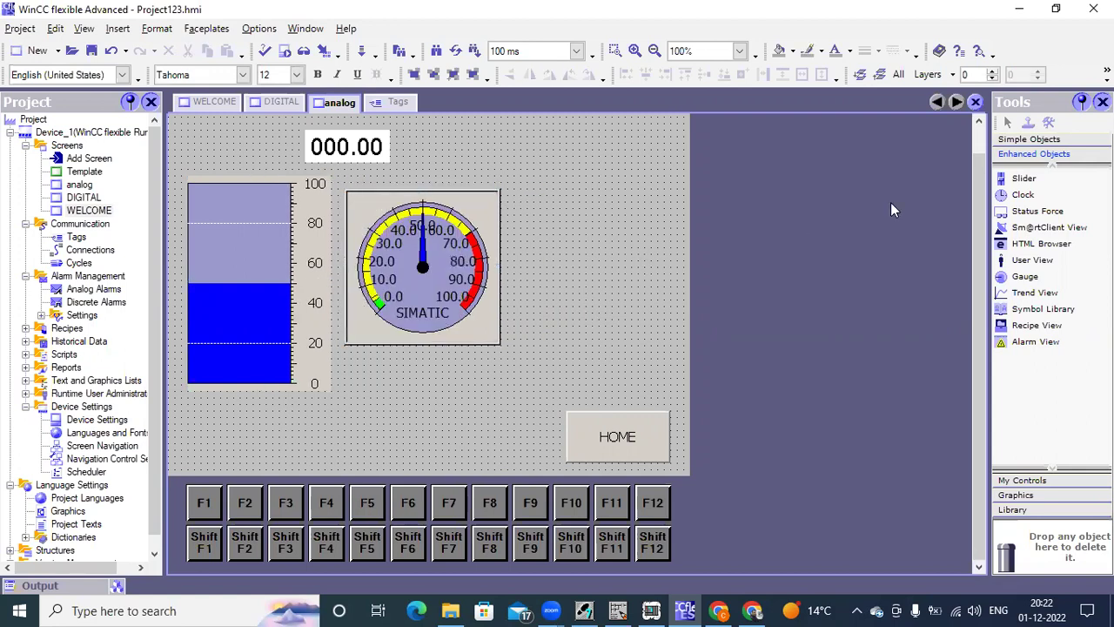
Draw a tall rectangle to the right of the gauge on the analog screen.
left_click(1014, 141)
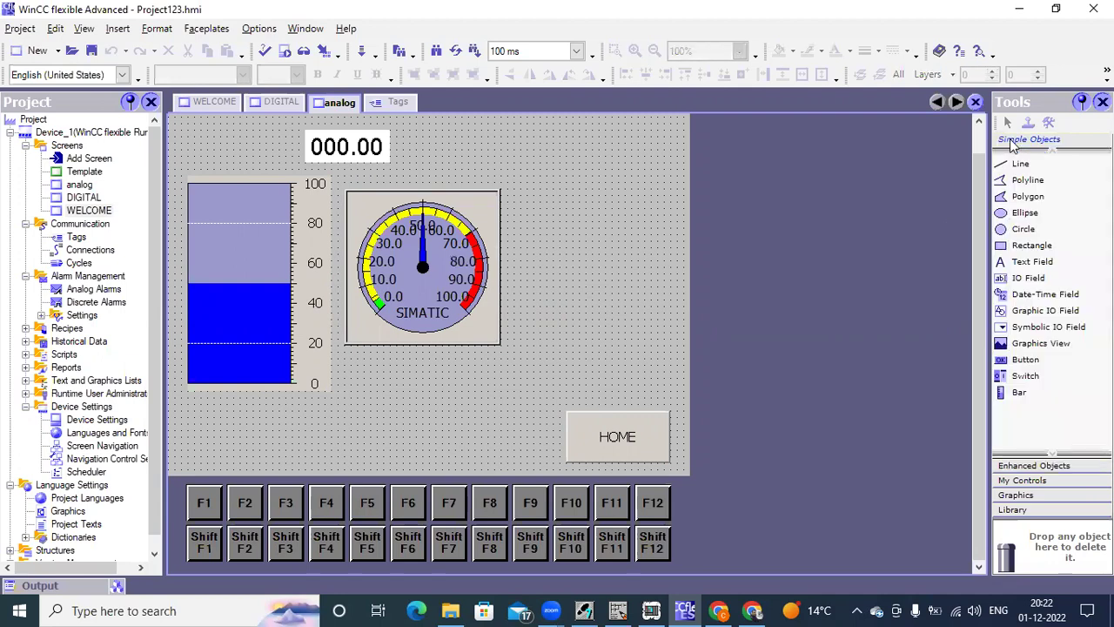
left_click(1014, 246)
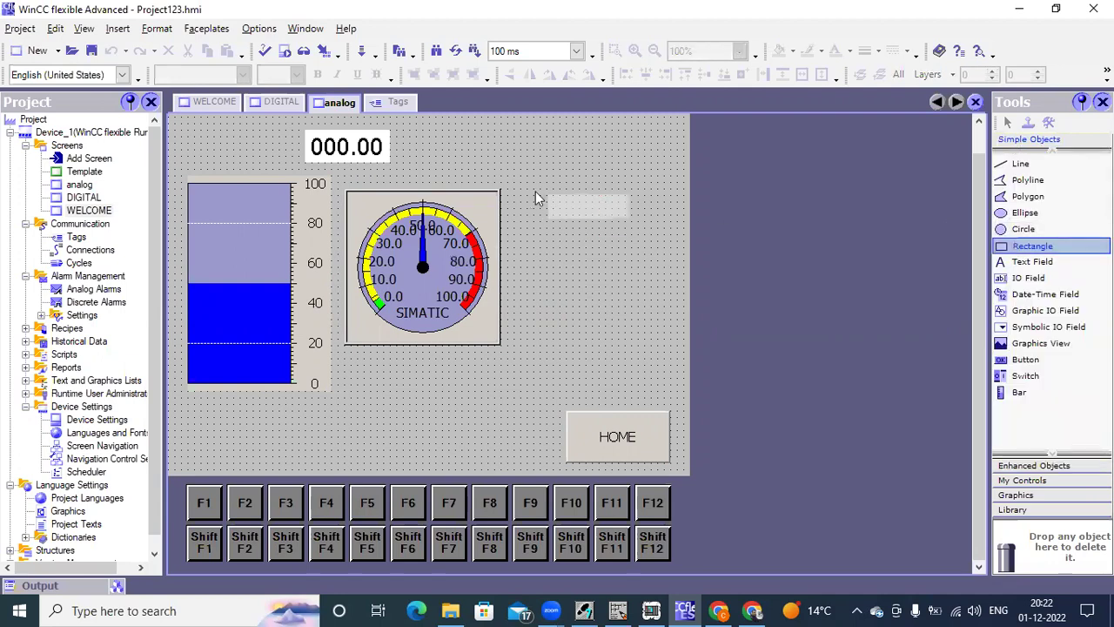
left_click_drag(533, 185, 610, 347)
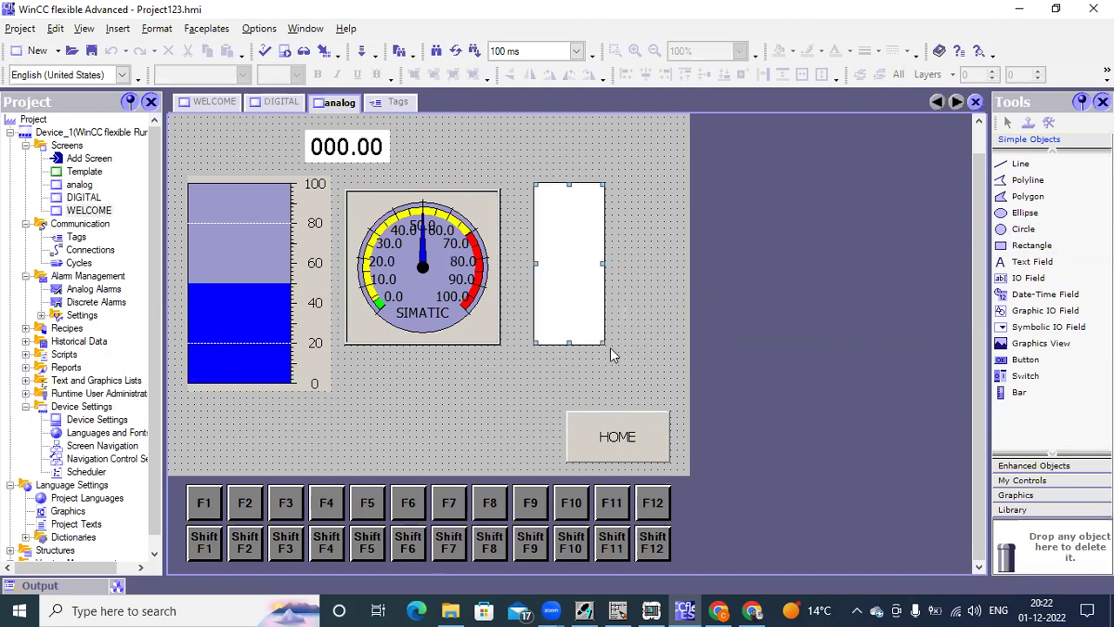
Enable the Appearance animation for the new rectangle and link it to the level tag.
double_click(572, 251)
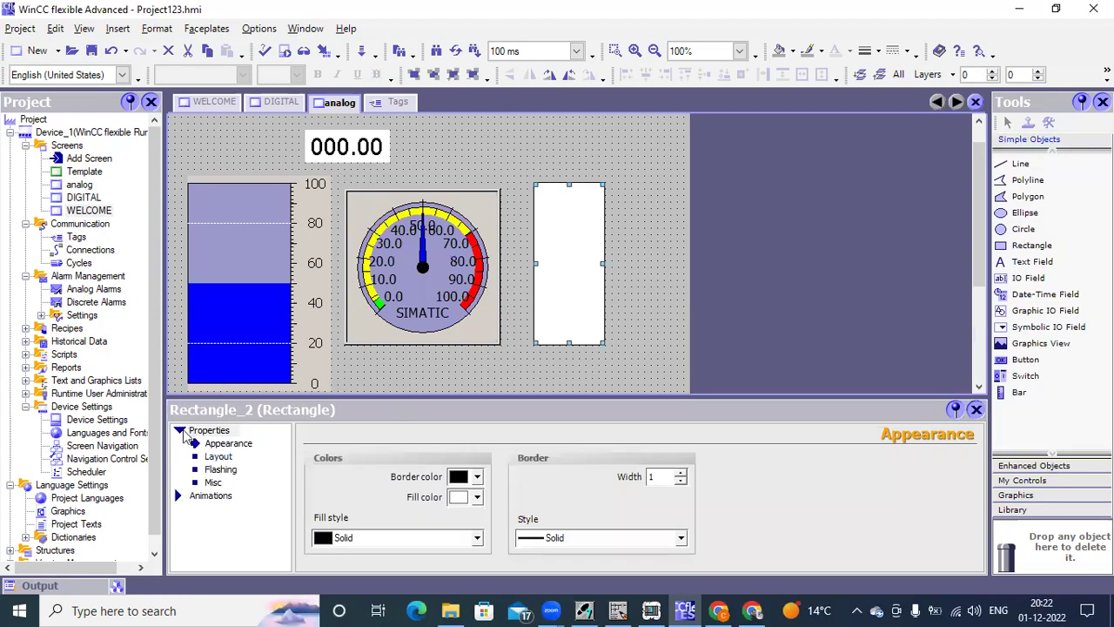
left_click(180, 431)
double_click(210, 444)
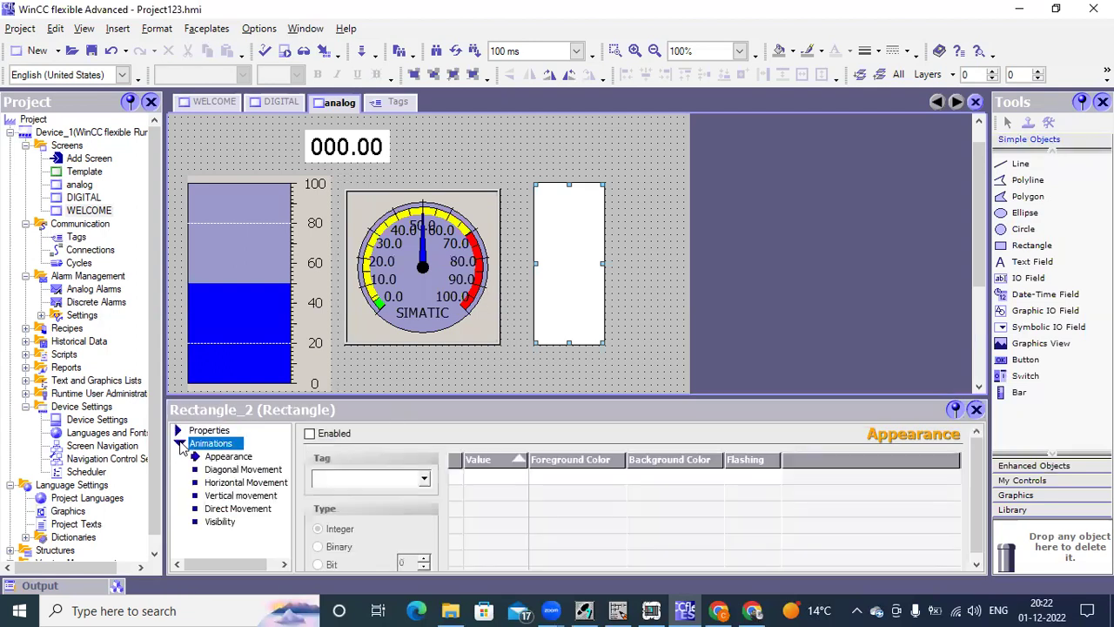
left_click(211, 458)
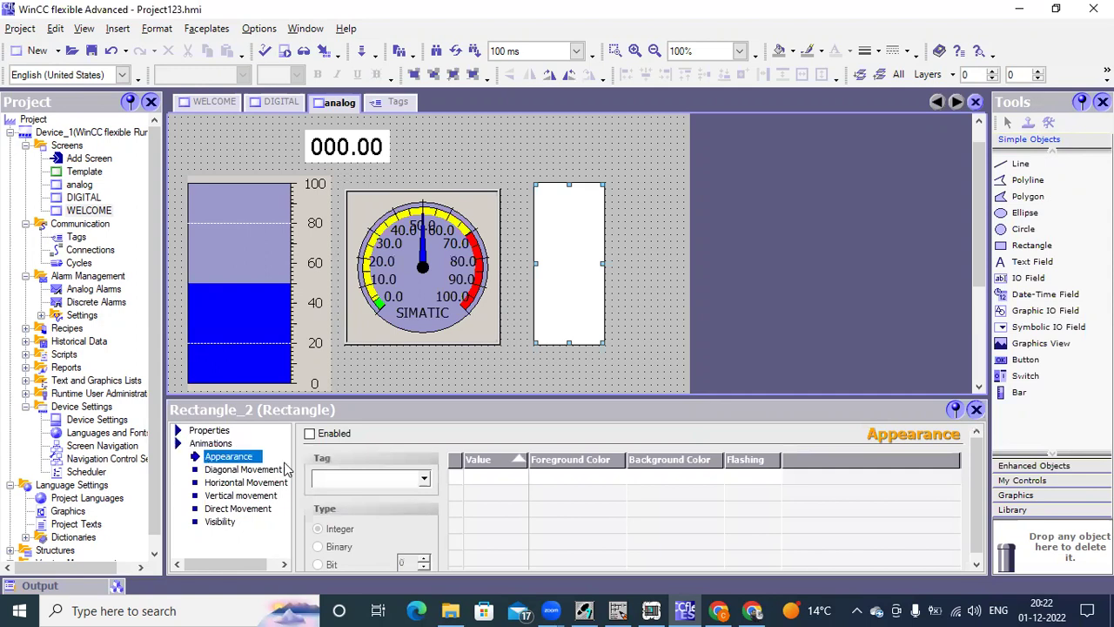
left_click(310, 434)
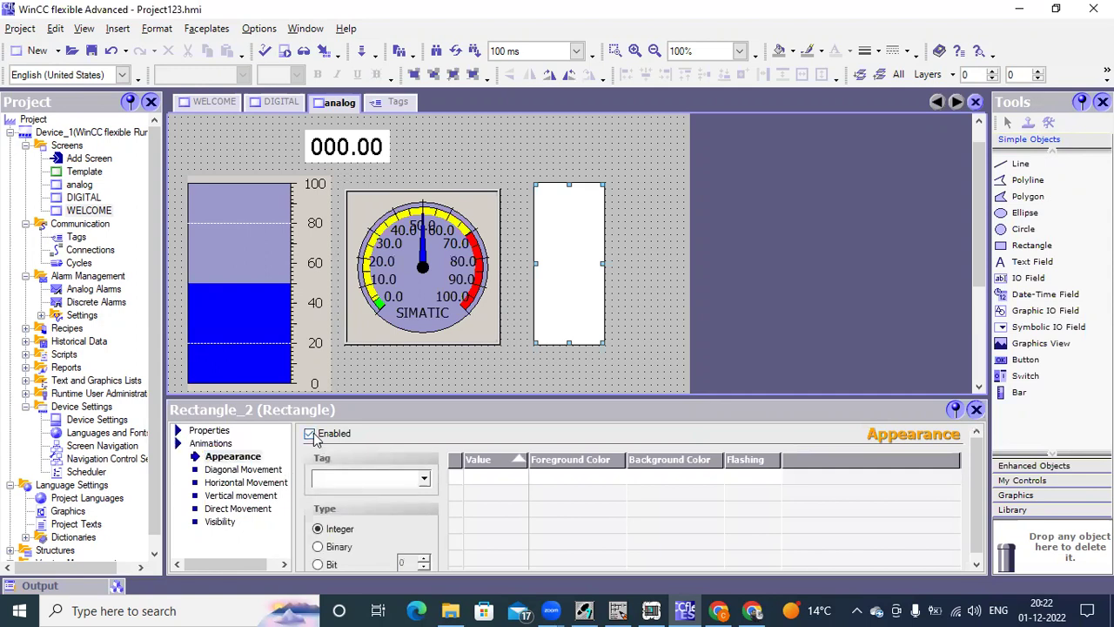
left_click(423, 481)
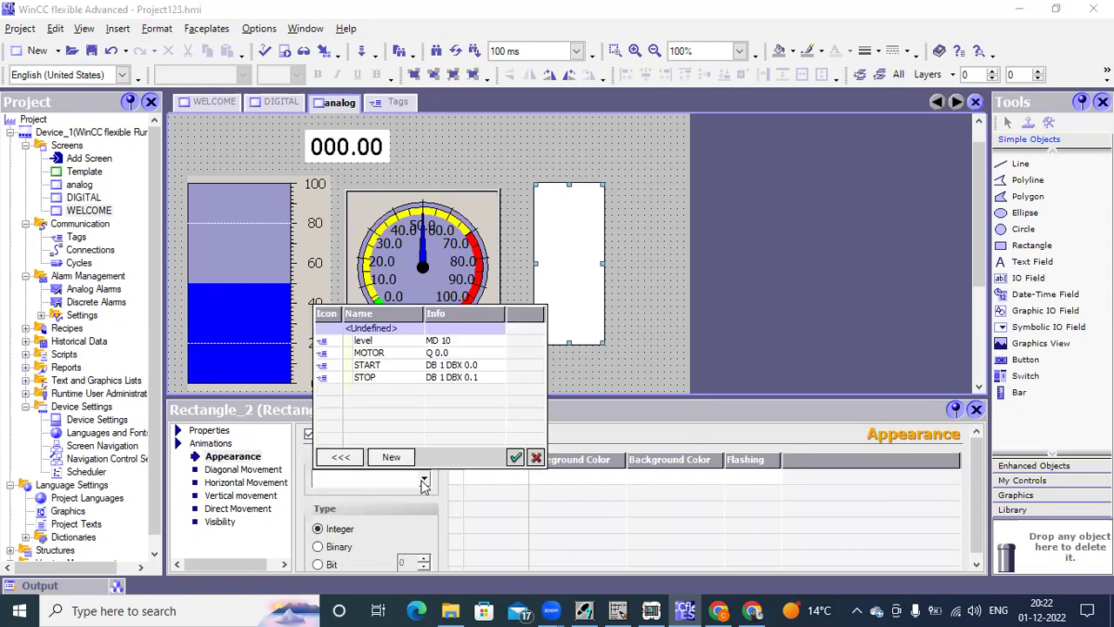
double_click(367, 342)
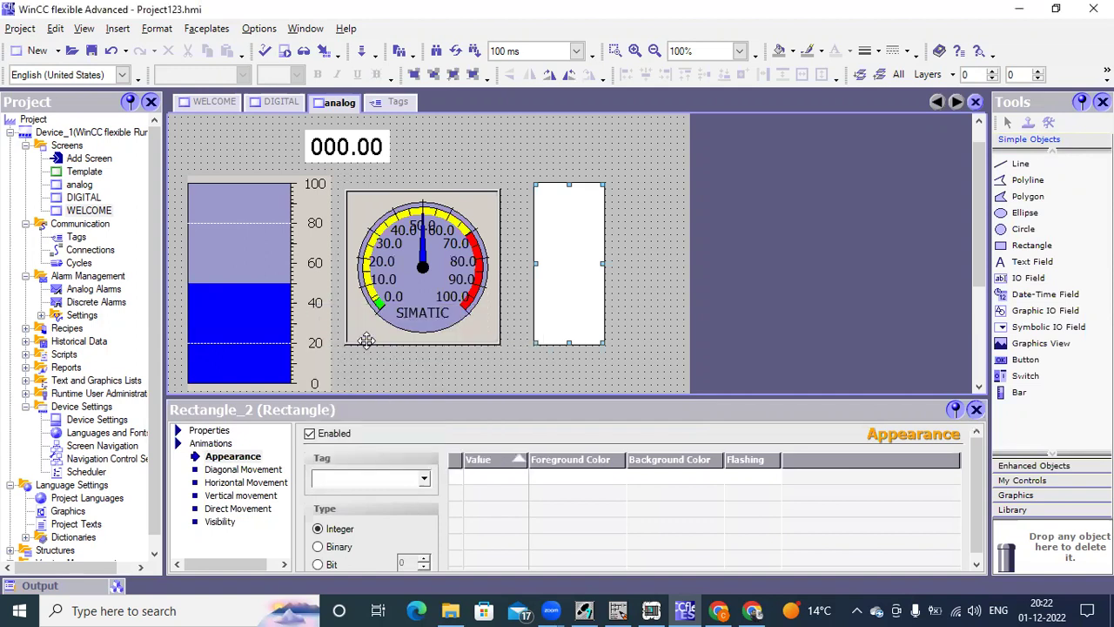
Add five value ranges to the rectangle's Appearance animation: 0-20, 21-40, 41-60, 61-80 and 81-100.
double_click(480, 480)
left_click(507, 477)
left_click(508, 477)
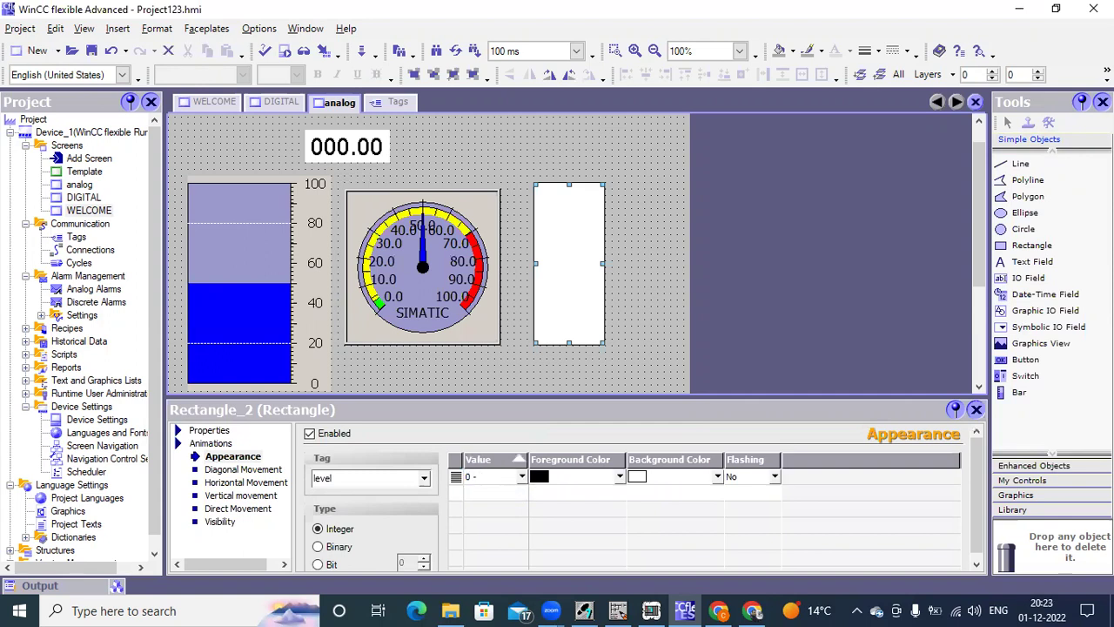
double_click(492, 494)
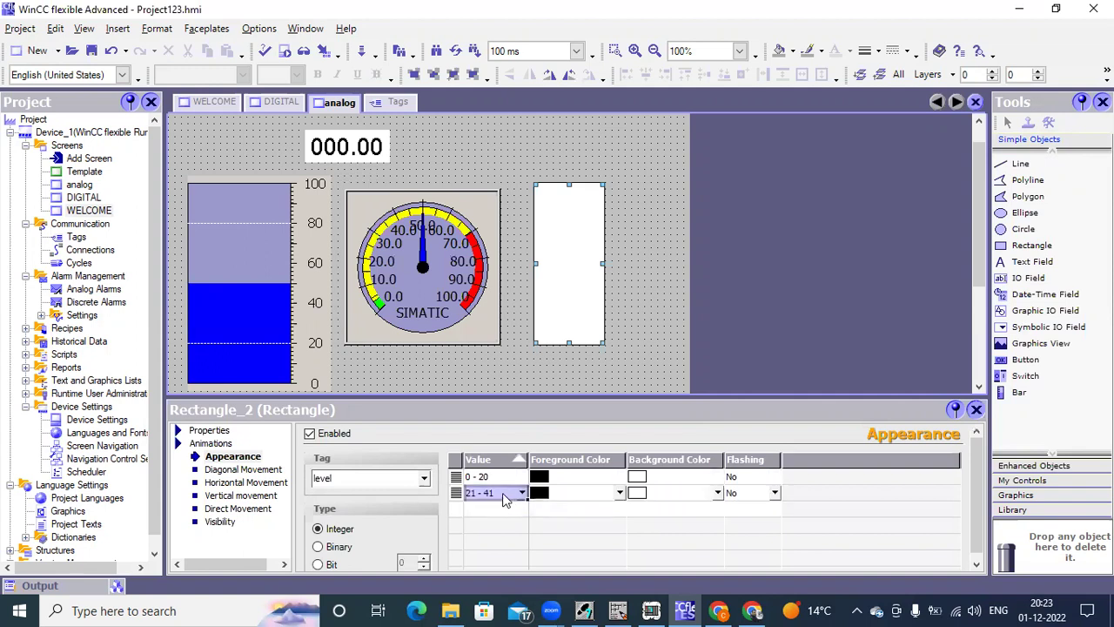
left_click(503, 493)
type("0")
double_click(512, 509)
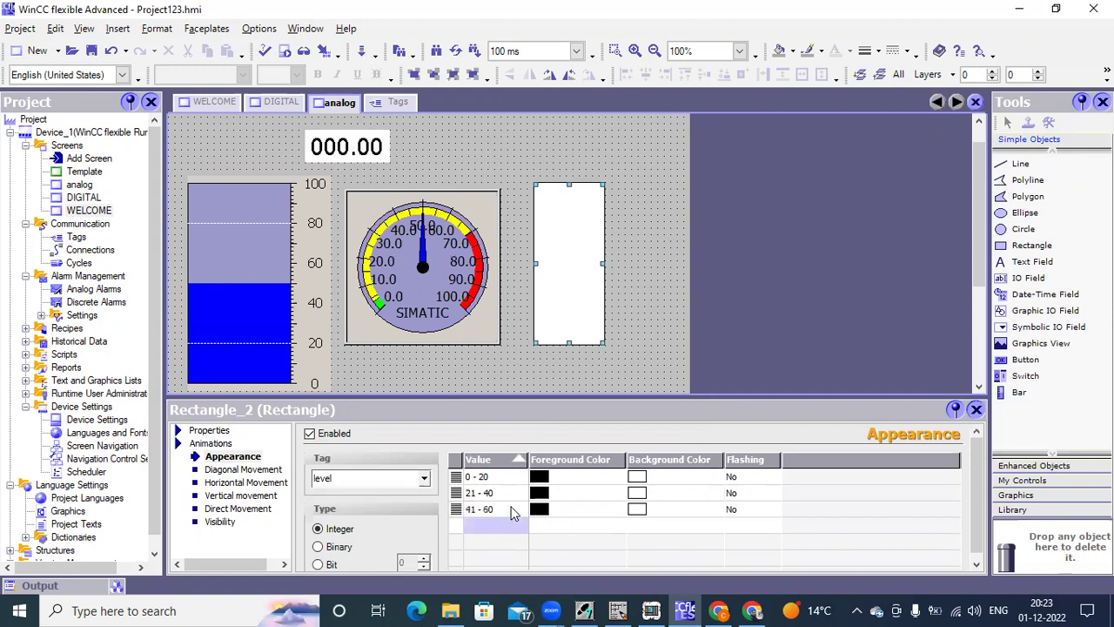
double_click(506, 526)
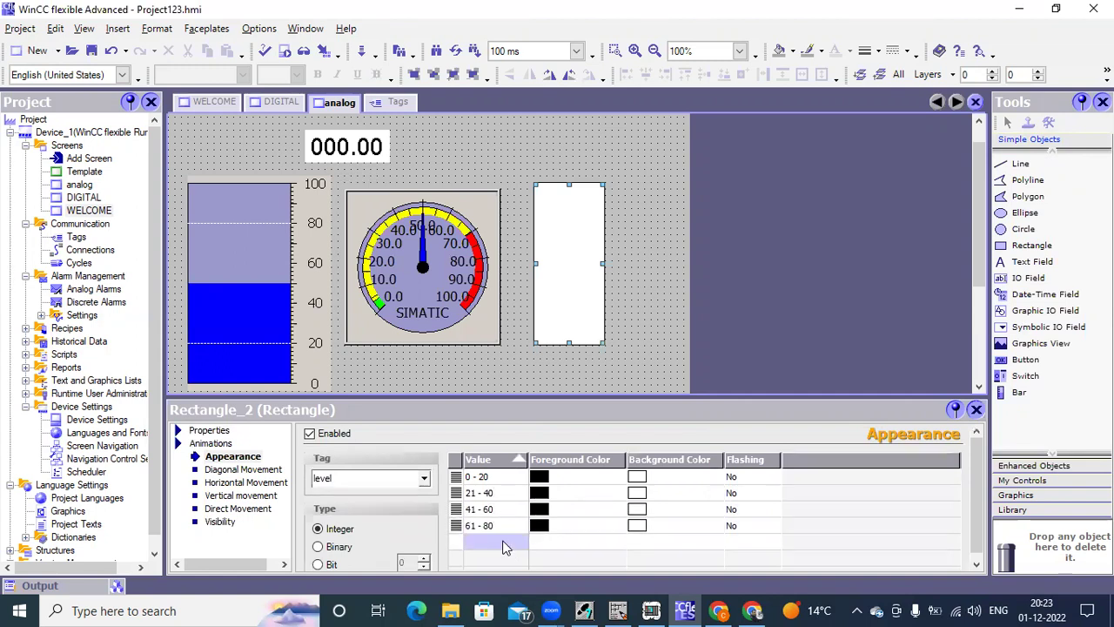
double_click(504, 542)
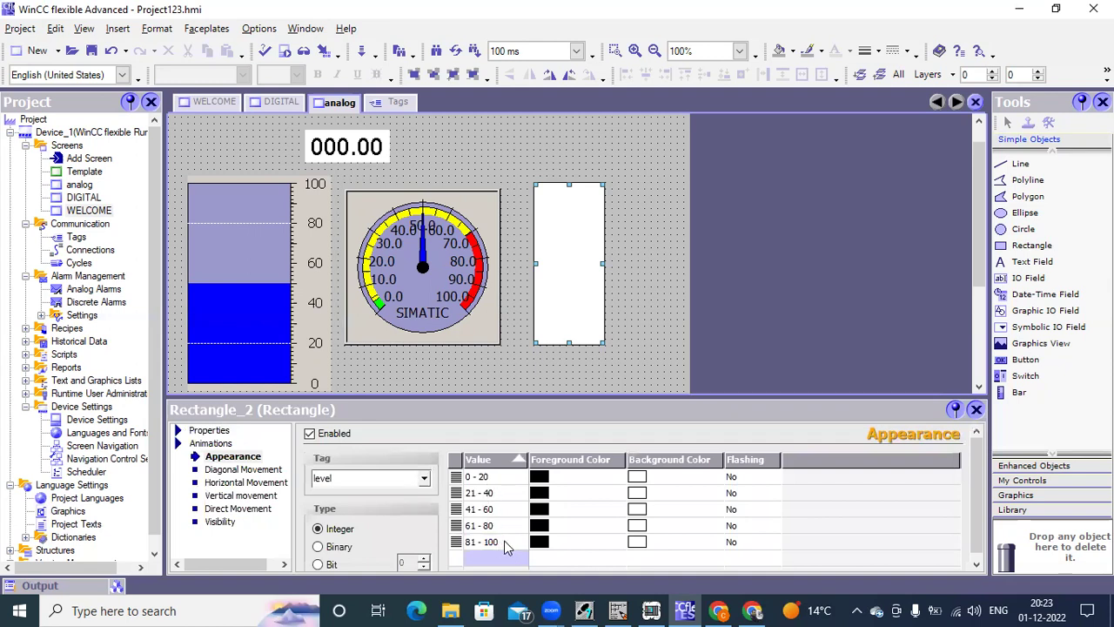
Set the animation's background colors to yellow-green for 0-20, blue for 21-40 and purple for 41-60.
left_click(646, 482)
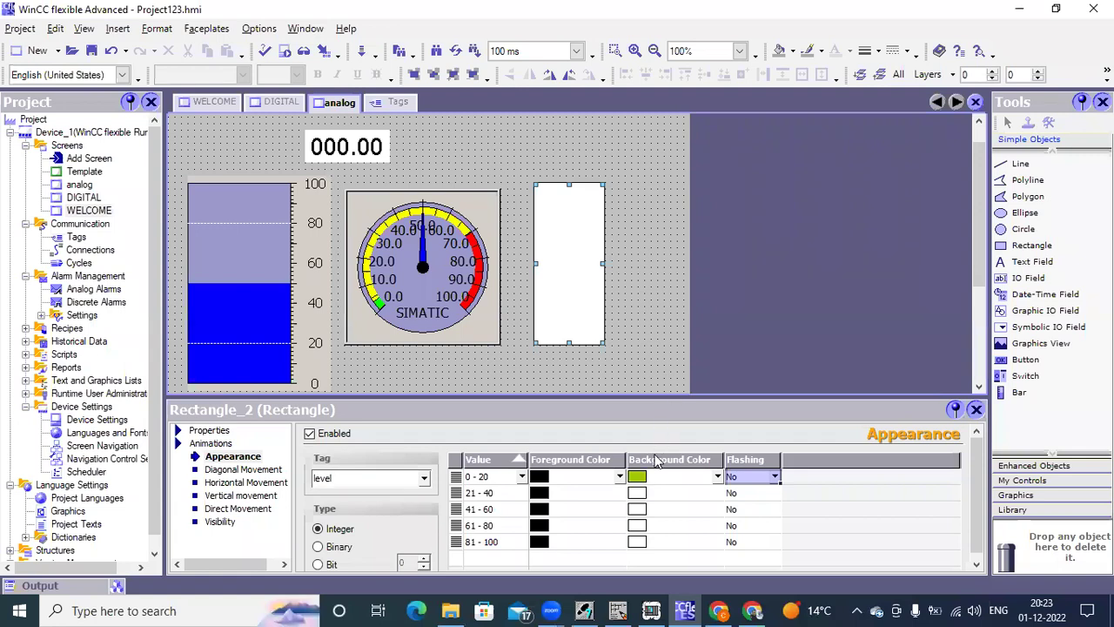
left_click(650, 494)
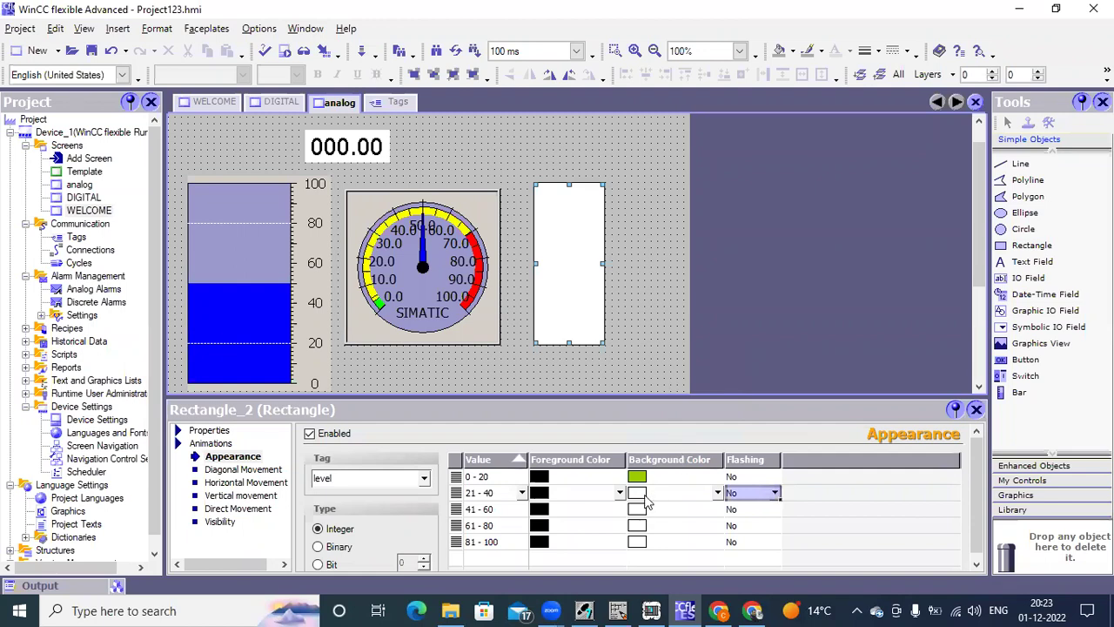
left_click(645, 495)
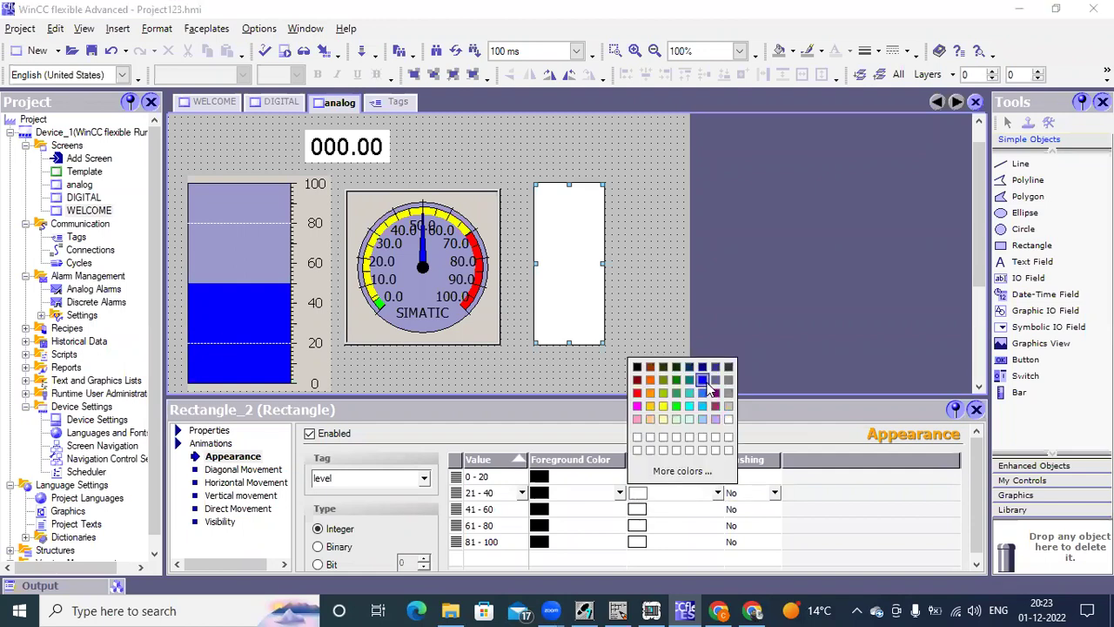
left_click(705, 387)
left_click(645, 510)
left_click(645, 509)
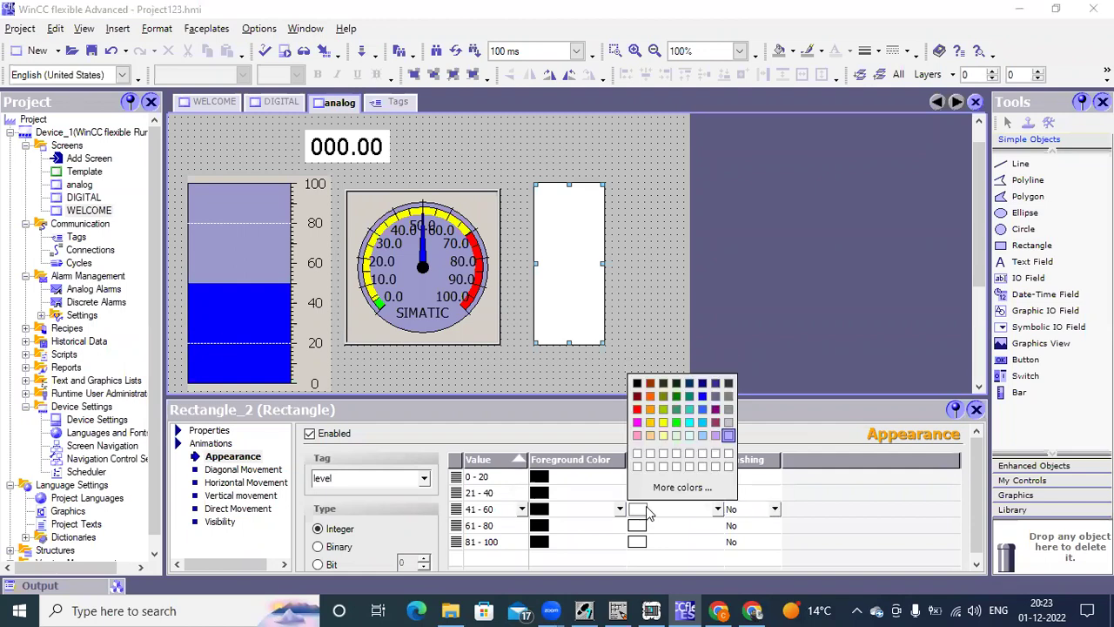
left_click(716, 409)
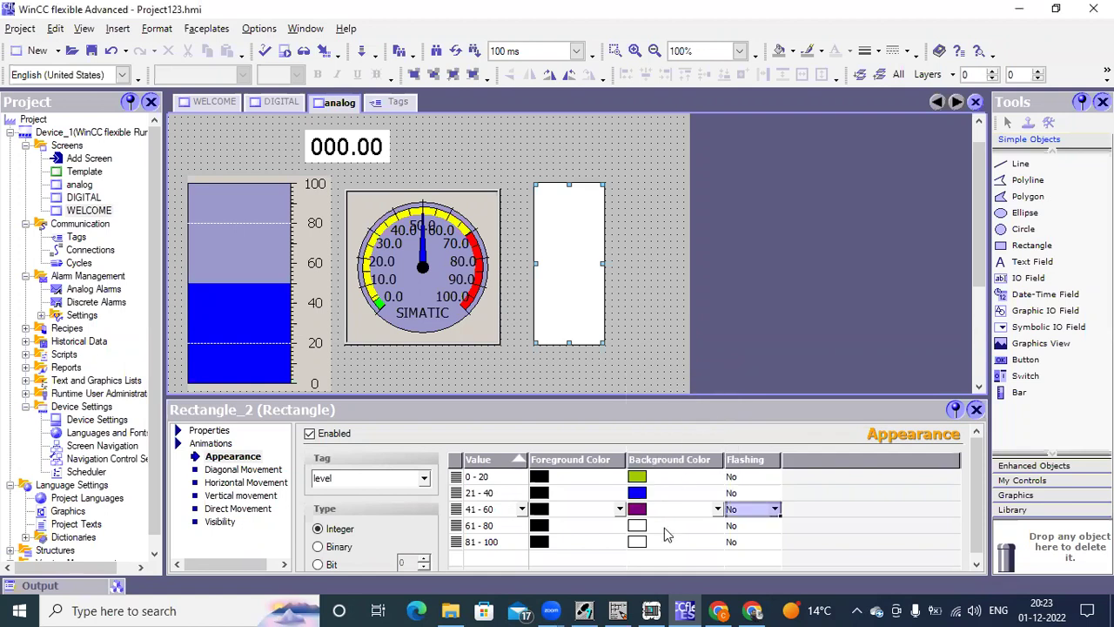
Set the animation's background color to black for the 61-80 range and light blue for 81-100.
left_click(657, 527)
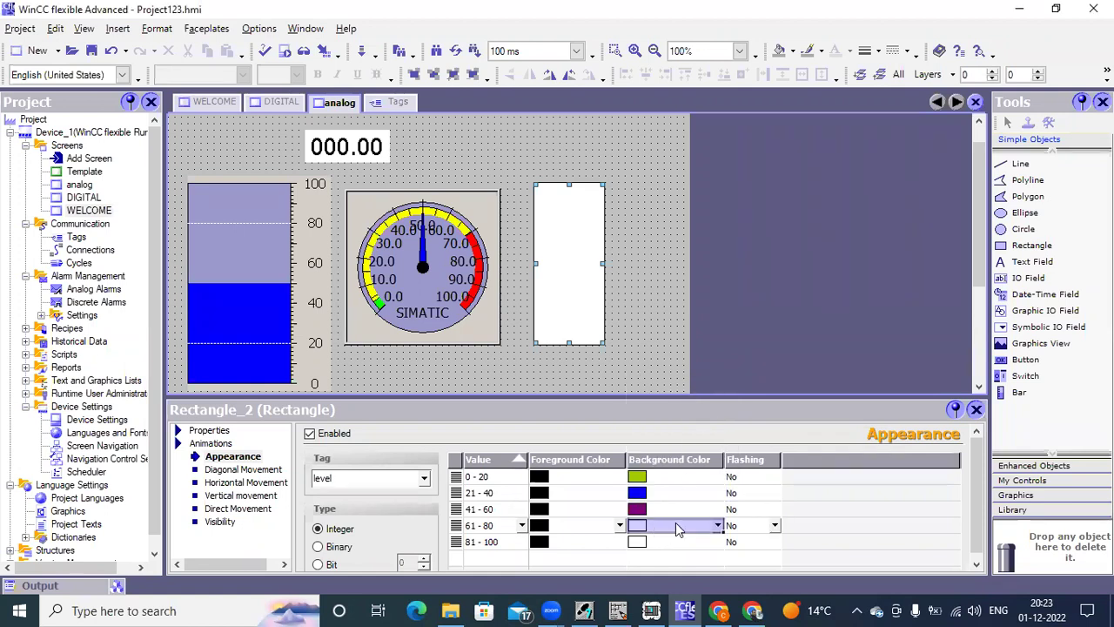
left_click(676, 522)
left_click(718, 524)
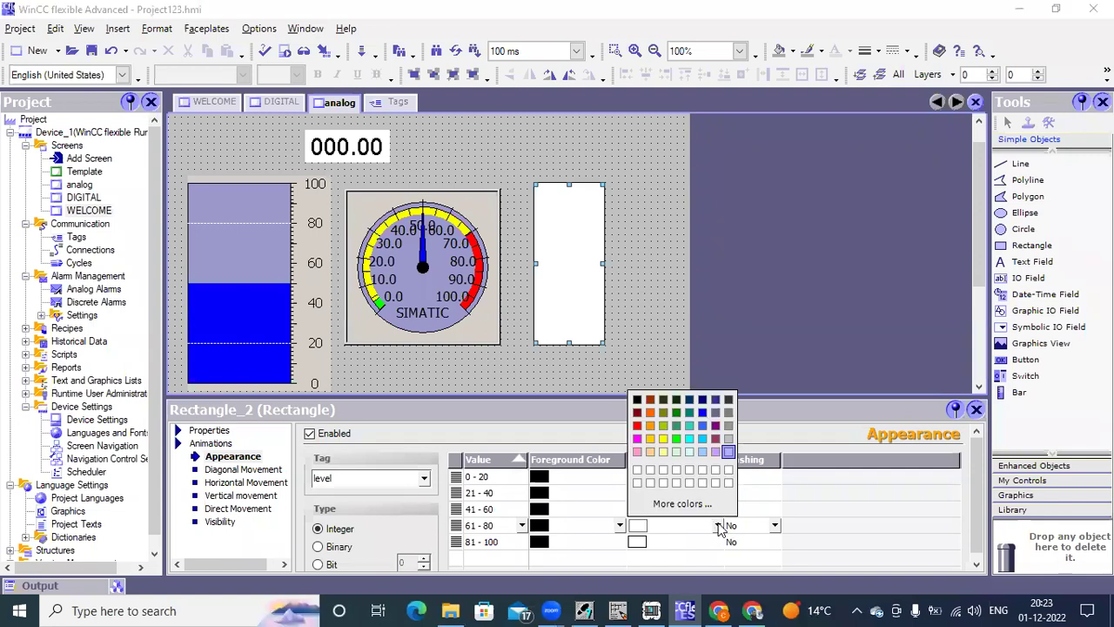
left_click(638, 401)
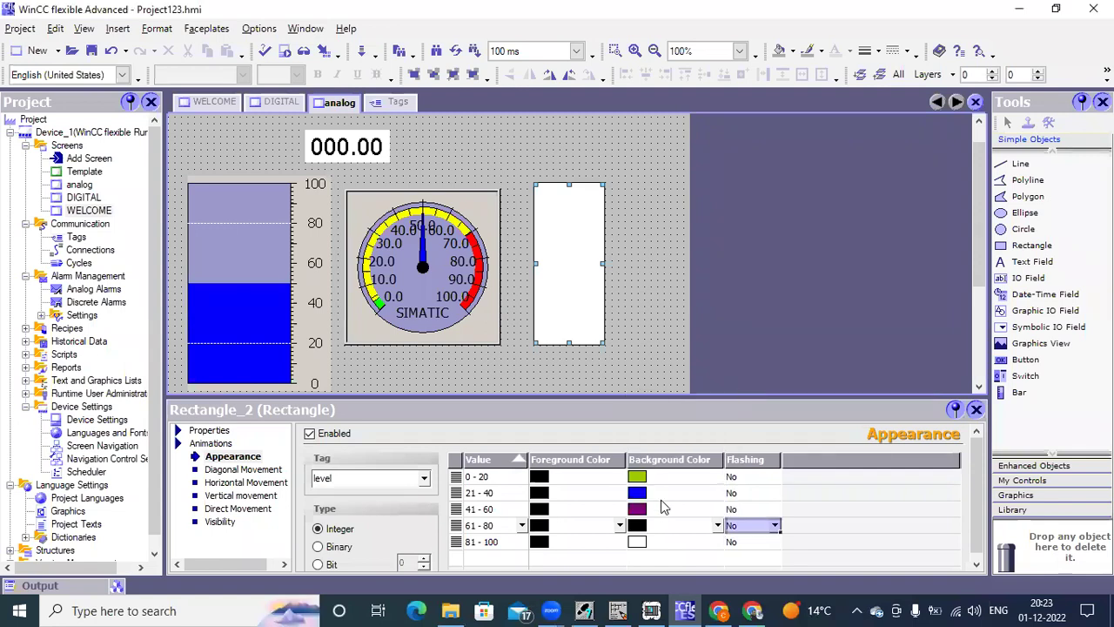
left_click(686, 543)
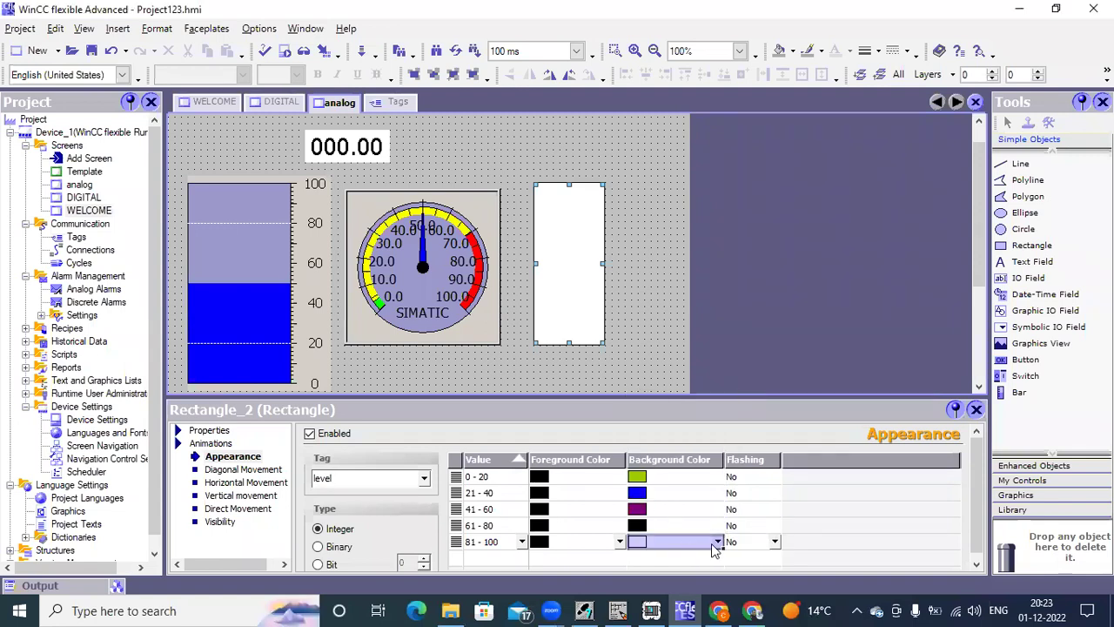
left_click(715, 543)
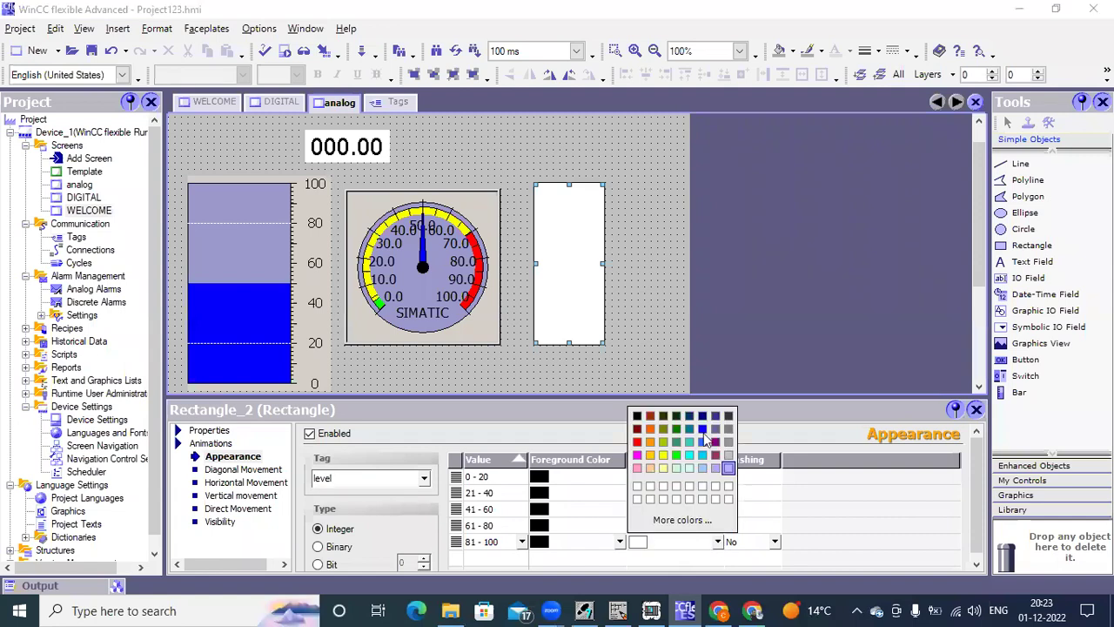
left_click(703, 455)
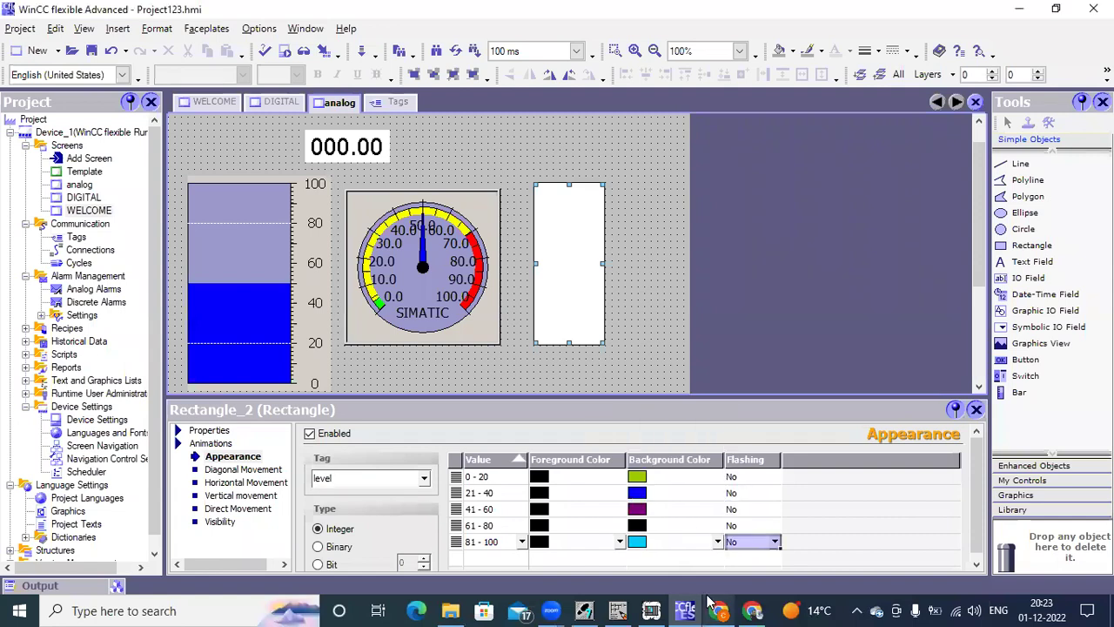
Save the project and start its runtime, showing the analog screen.
left_click(90, 51)
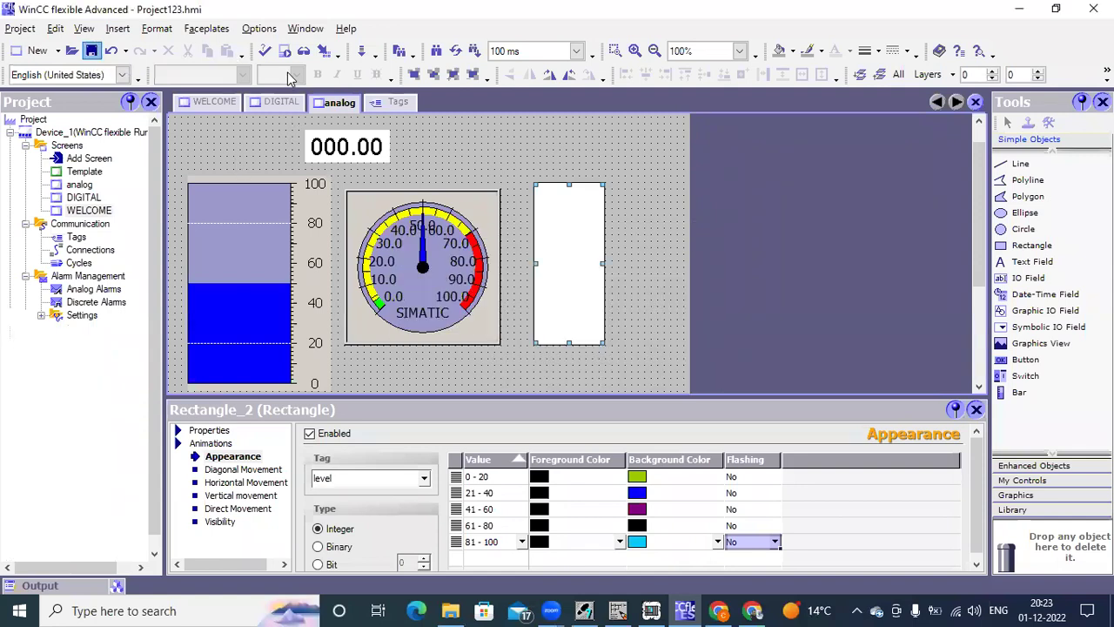
left_click(284, 51)
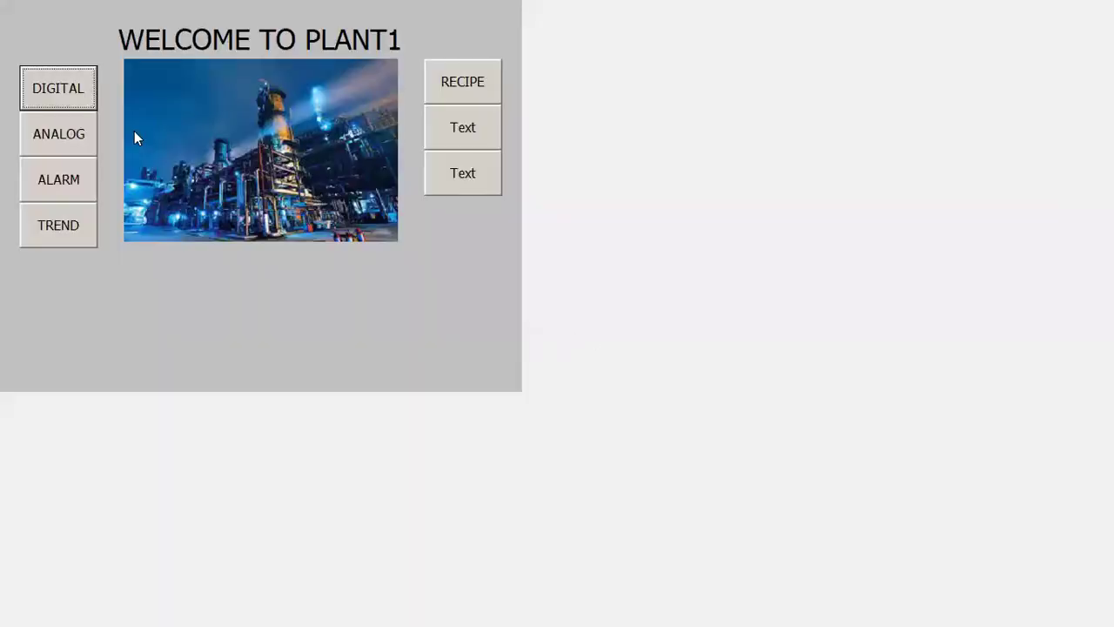
left_click(83, 132)
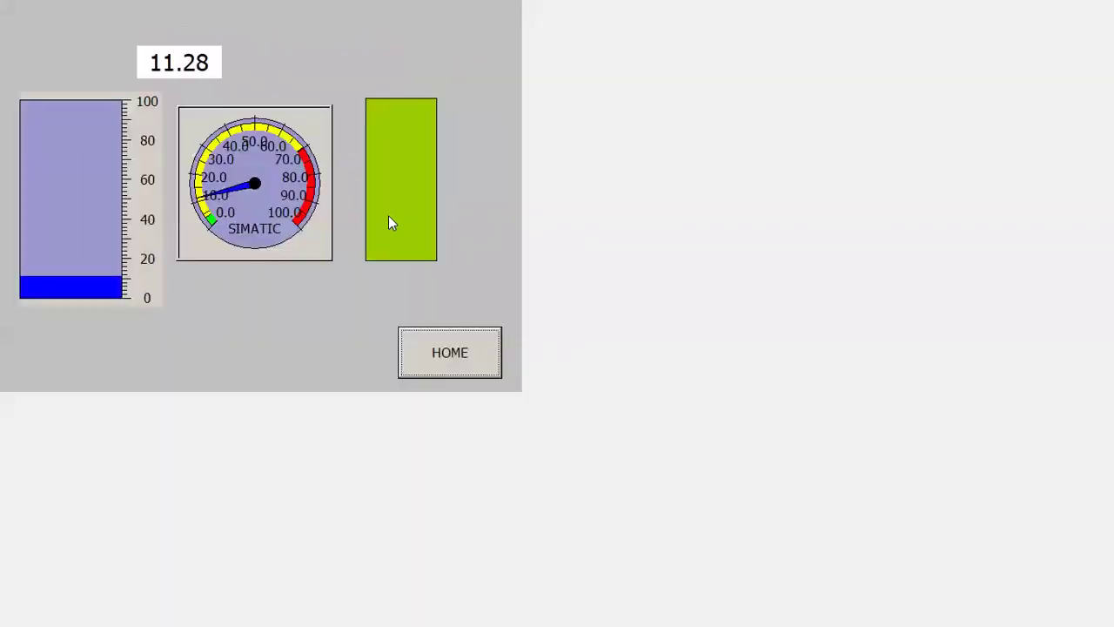
Test the rectangle's colors by changing input PIW 800 in S7-PLCSIM to about 10402, 20284 and 5201.
key("super")
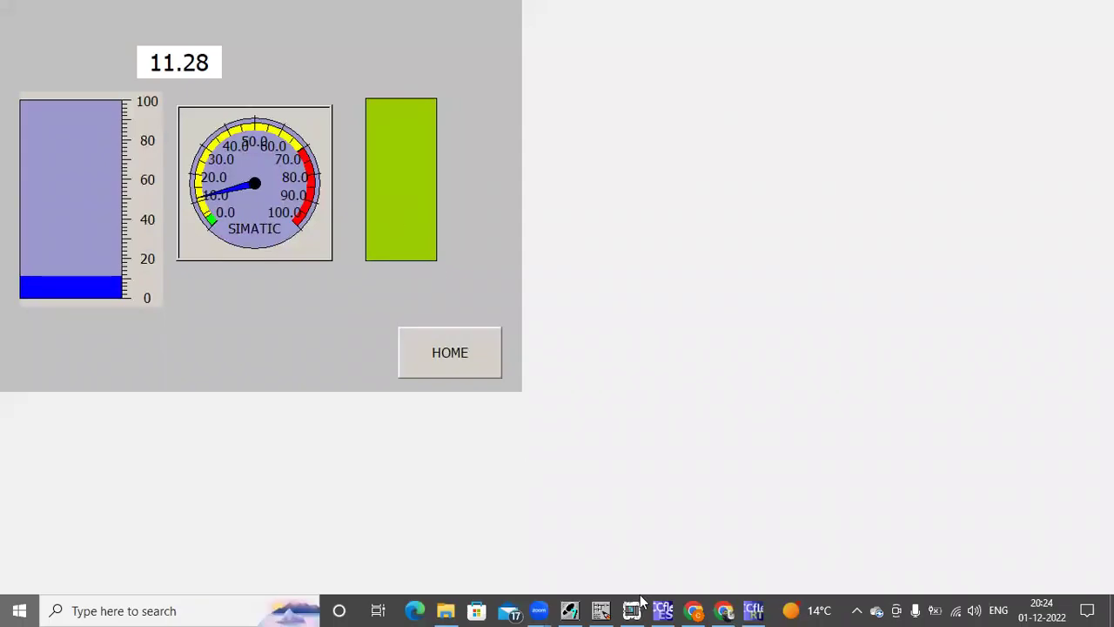
left_click(632, 611)
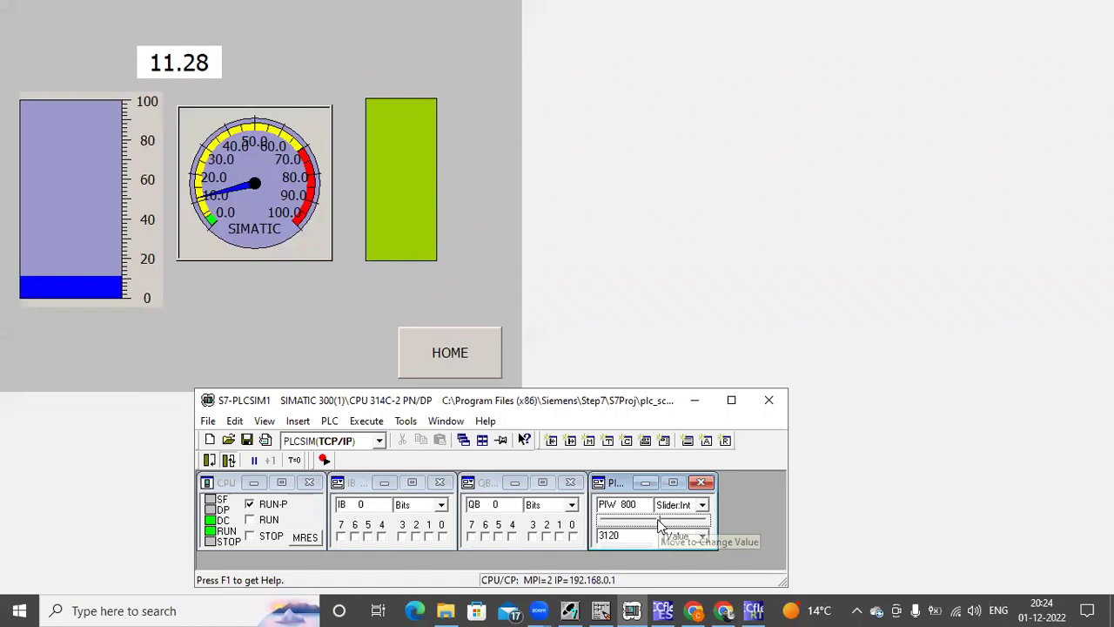
left_click_drag(659, 522, 670, 522)
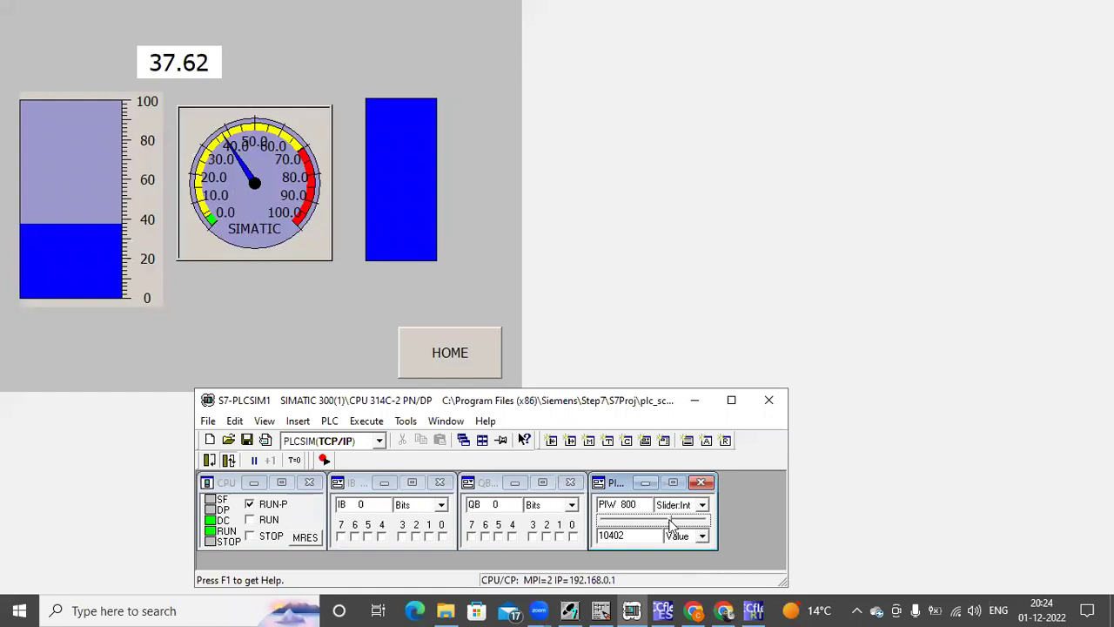
left_click_drag(670, 522, 688, 523)
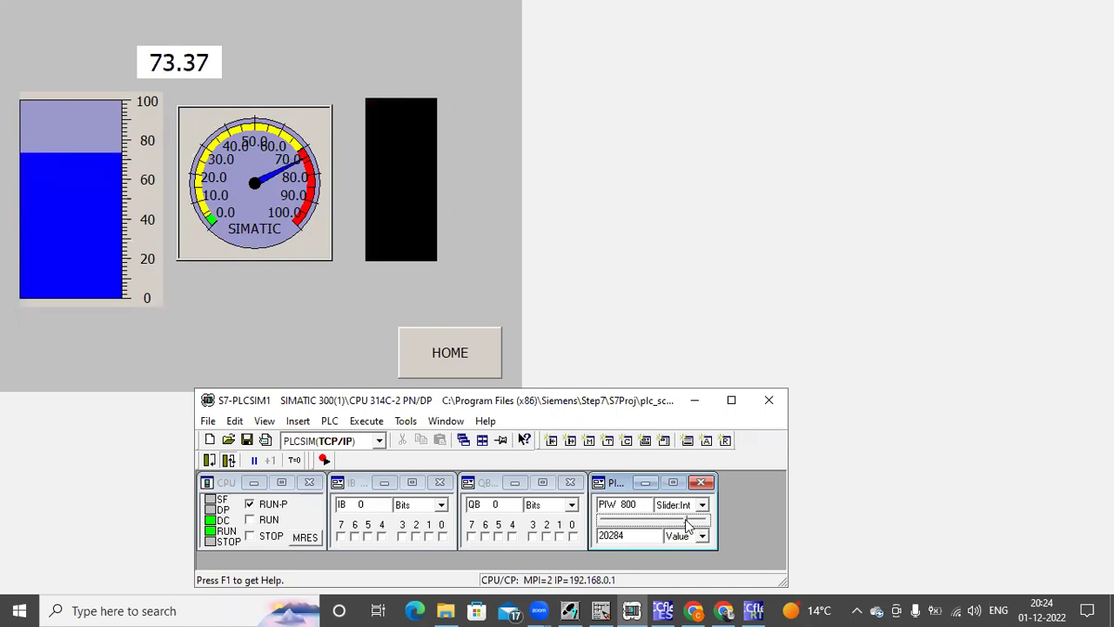
left_click_drag(687, 522, 661, 530)
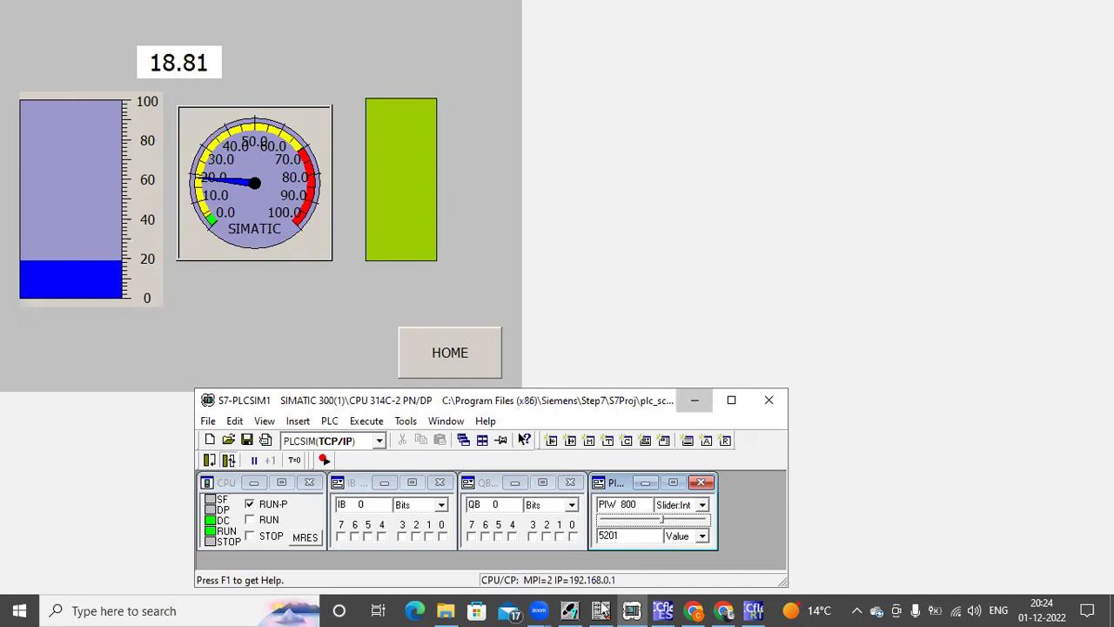
Minimize S7-PLCSIM and close the running WinCC flexible runtime.
left_click(694, 402)
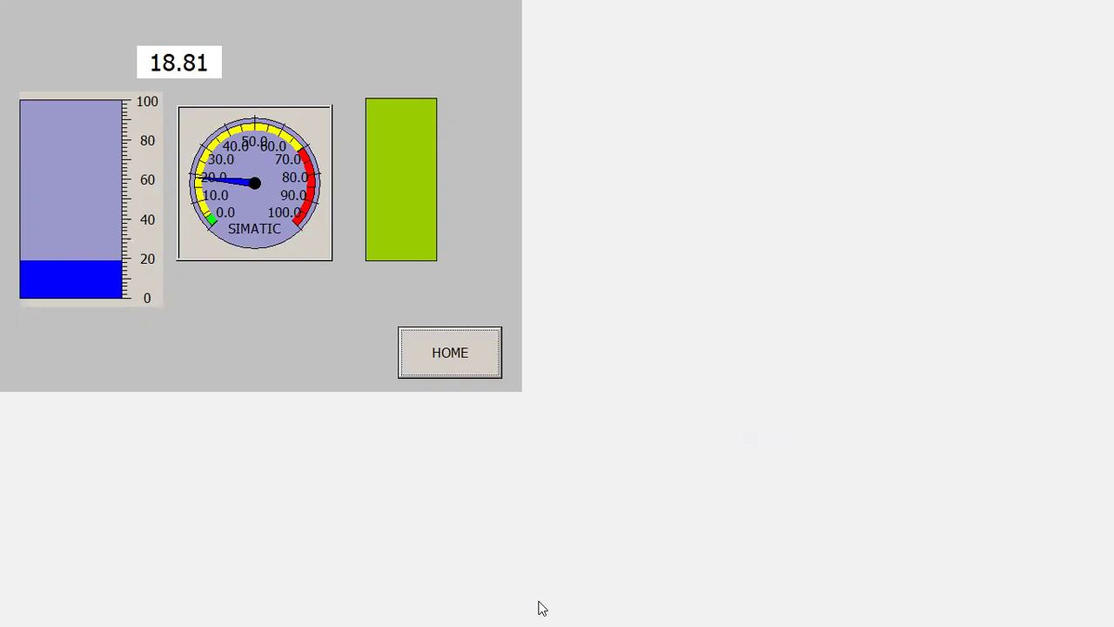
key("super")
mouse_move(754, 609)
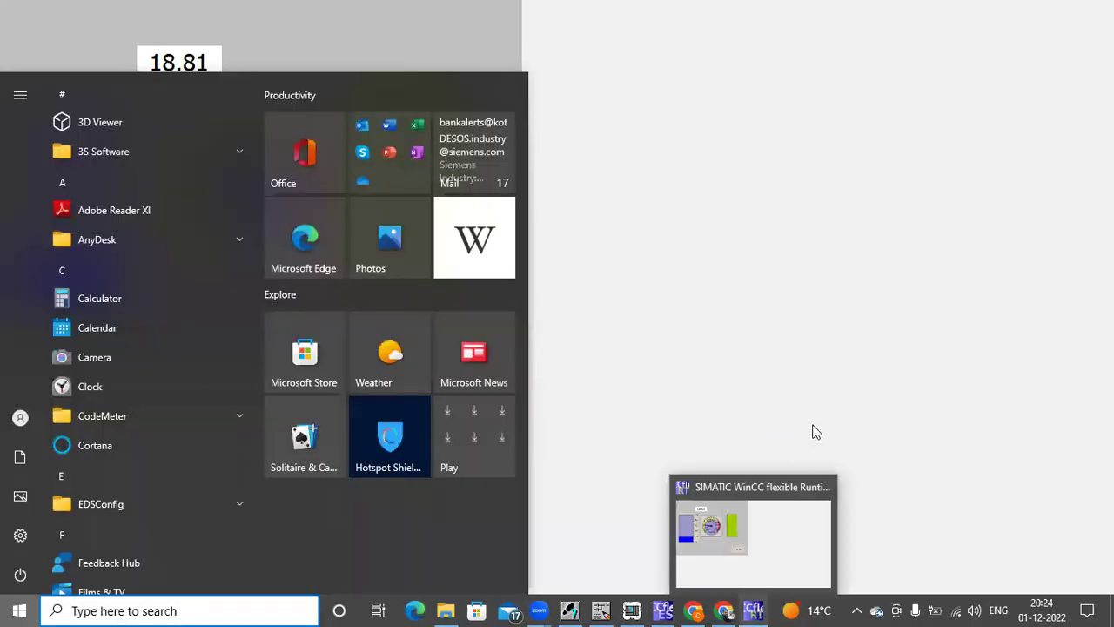
left_click(827, 487)
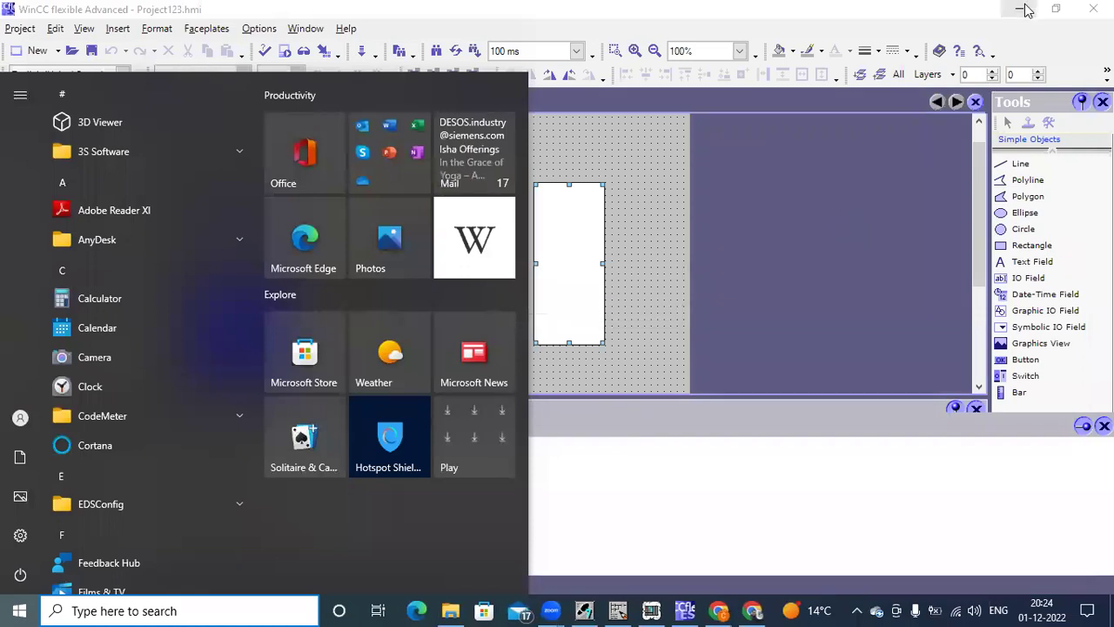
Switch to the LAD/STL/FBD editor and check the input and output addresses of the scaling block in Network 4.
left_click(618, 610)
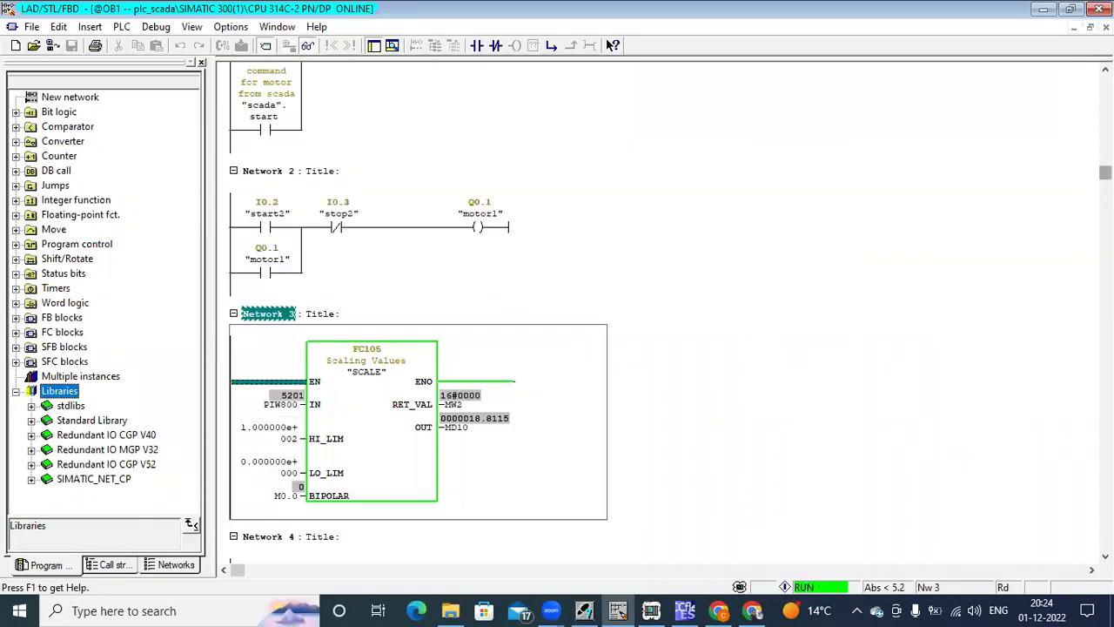
scroll(670, 313, "down", 5)
scroll(757, 269, "down", 2)
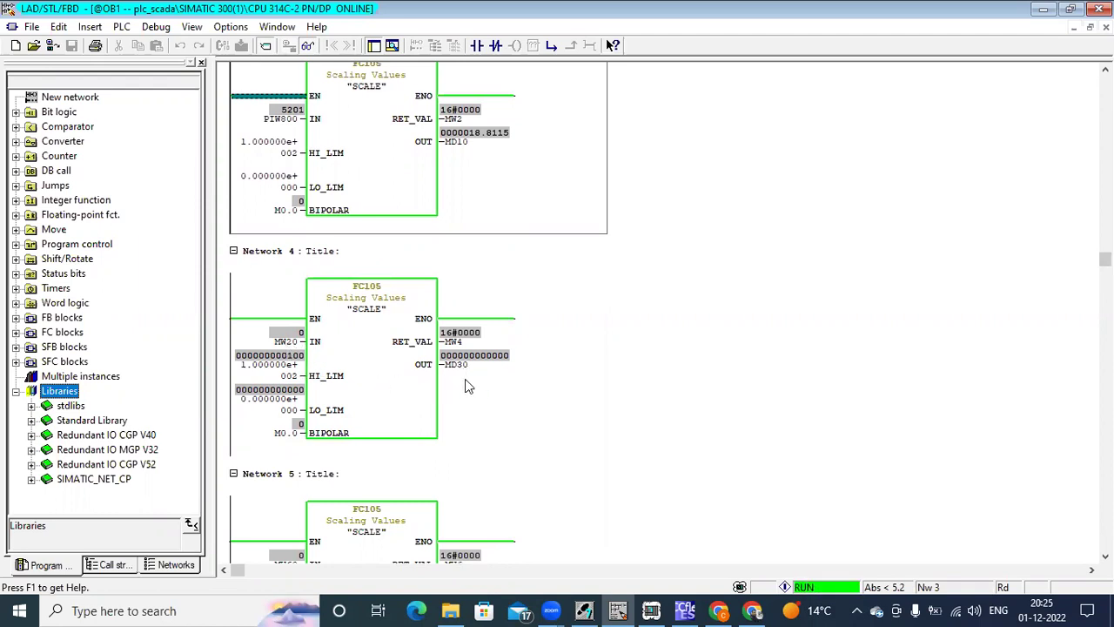
left_click(522, 399)
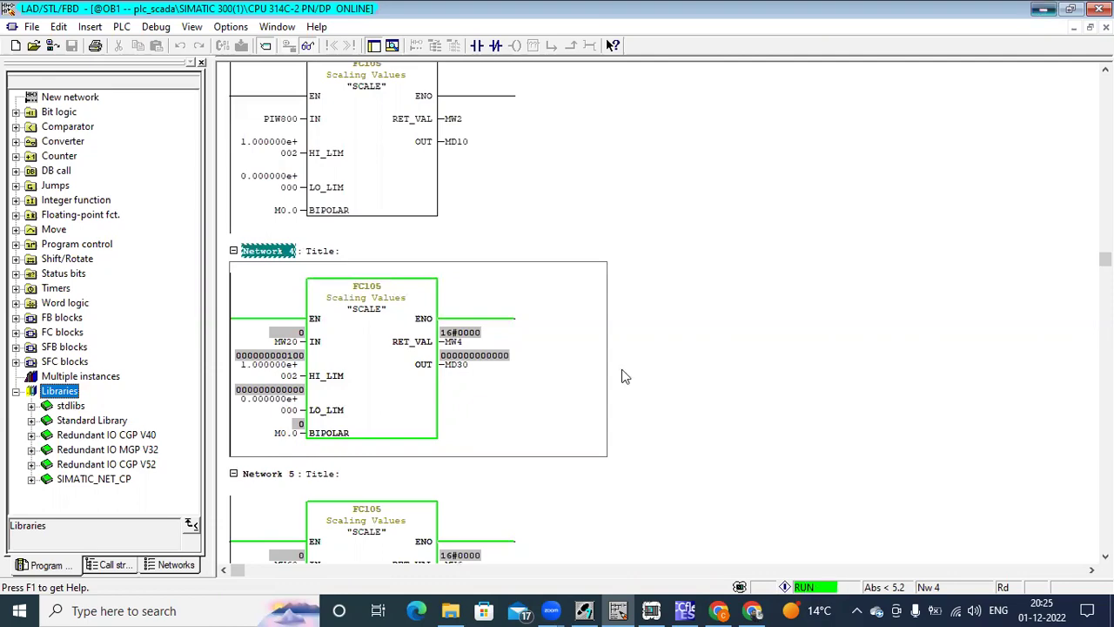
key("super+d")
Switch to WinCC flexible and add a tag named FLOW_IP with data type Int.
left_click(685, 609)
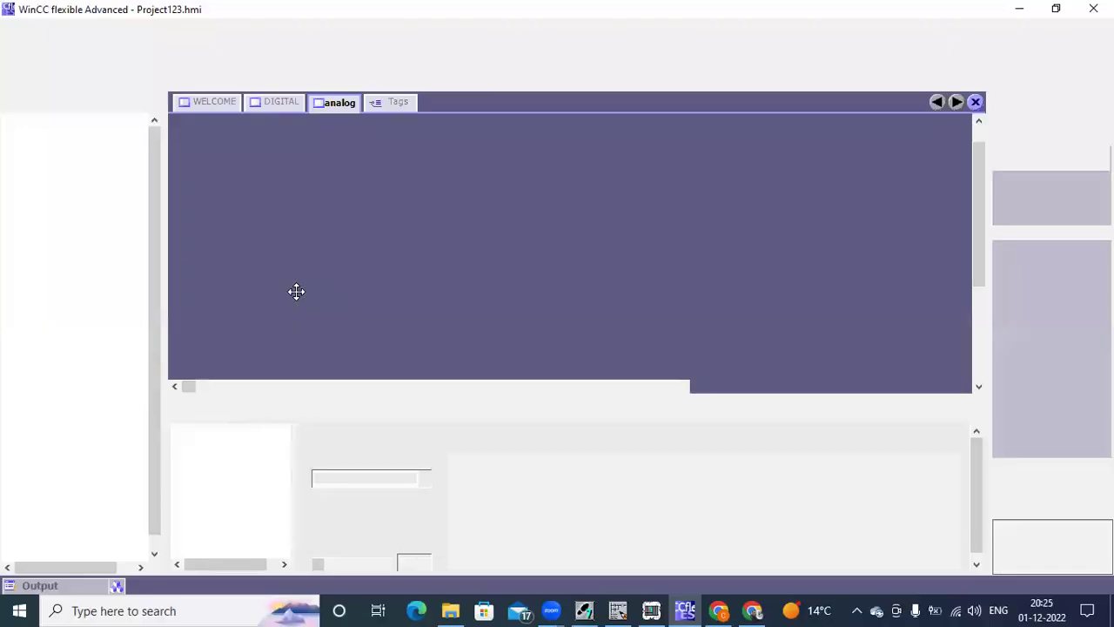
left_click(389, 105)
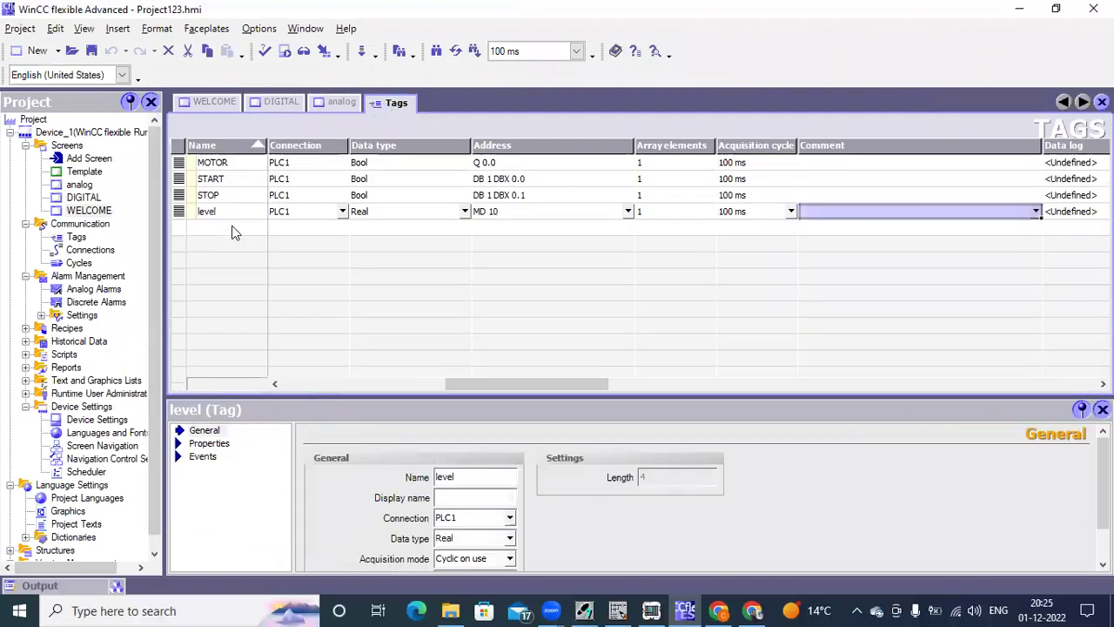
double_click(232, 227)
type("FLOW_IP")
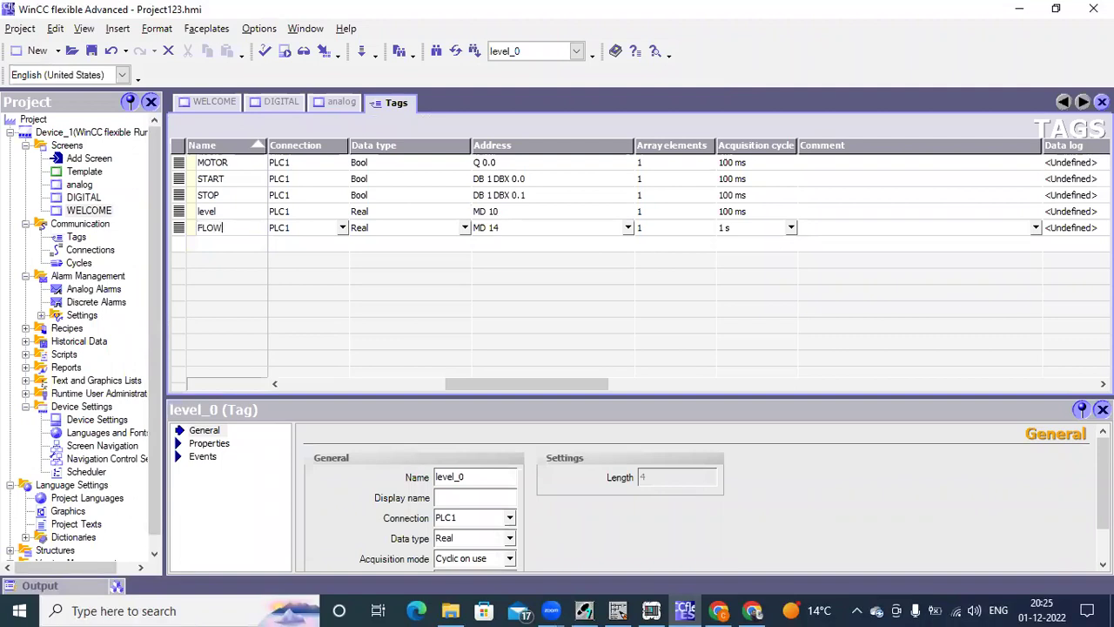
left_click(379, 229)
left_click(463, 227)
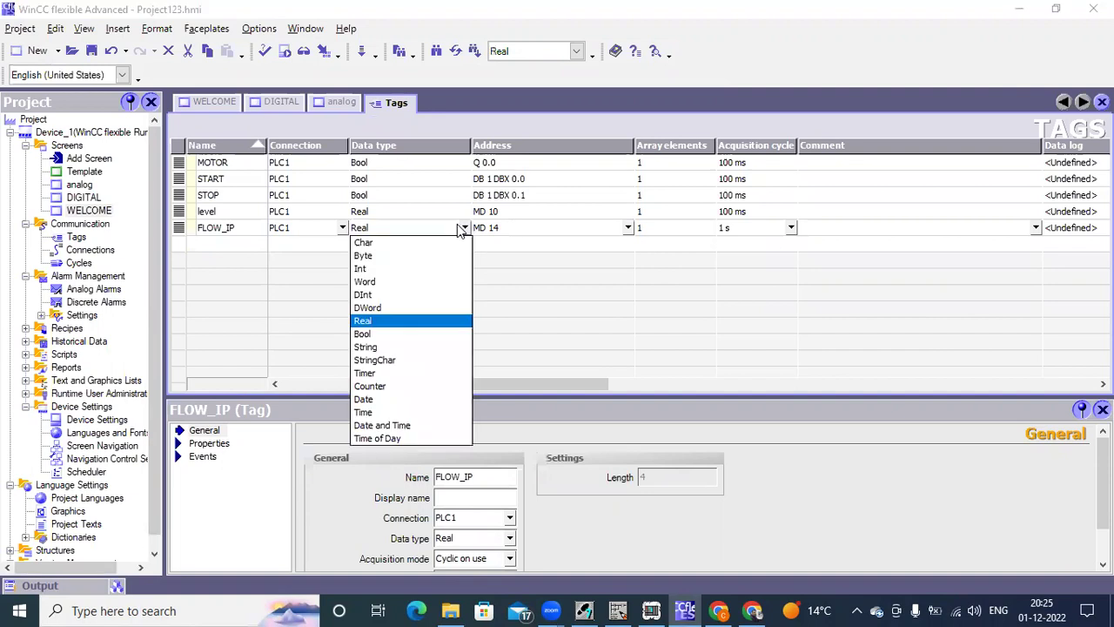
left_click(388, 267)
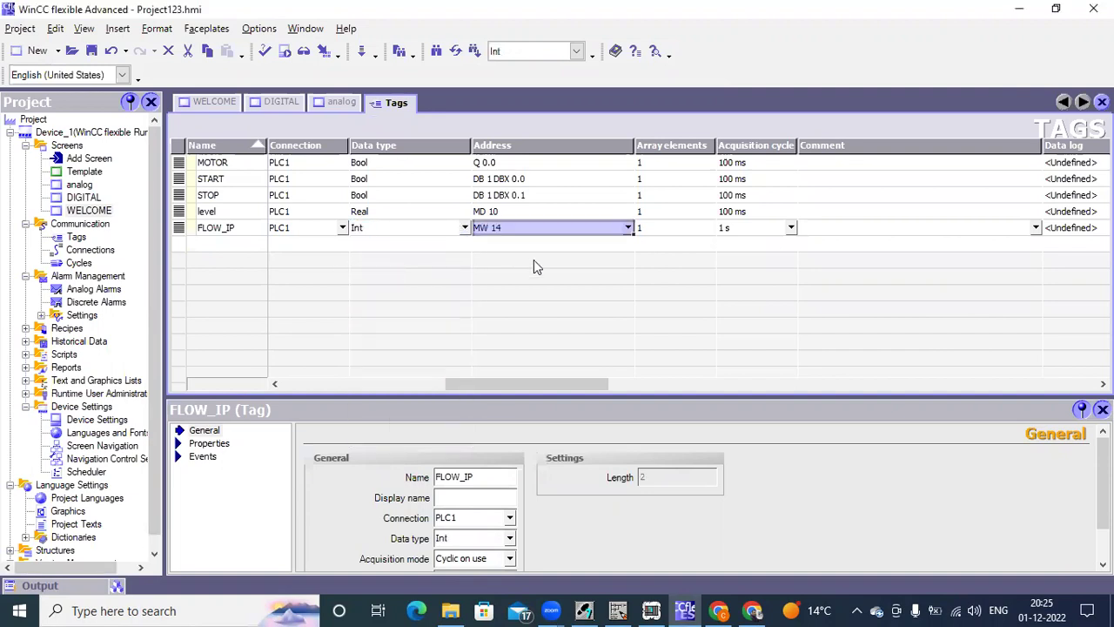
Set the FLOW_IP tag's address to MW 20 and its acquisition cycle to 100 ms.
key("Tab")
left_click(627, 229)
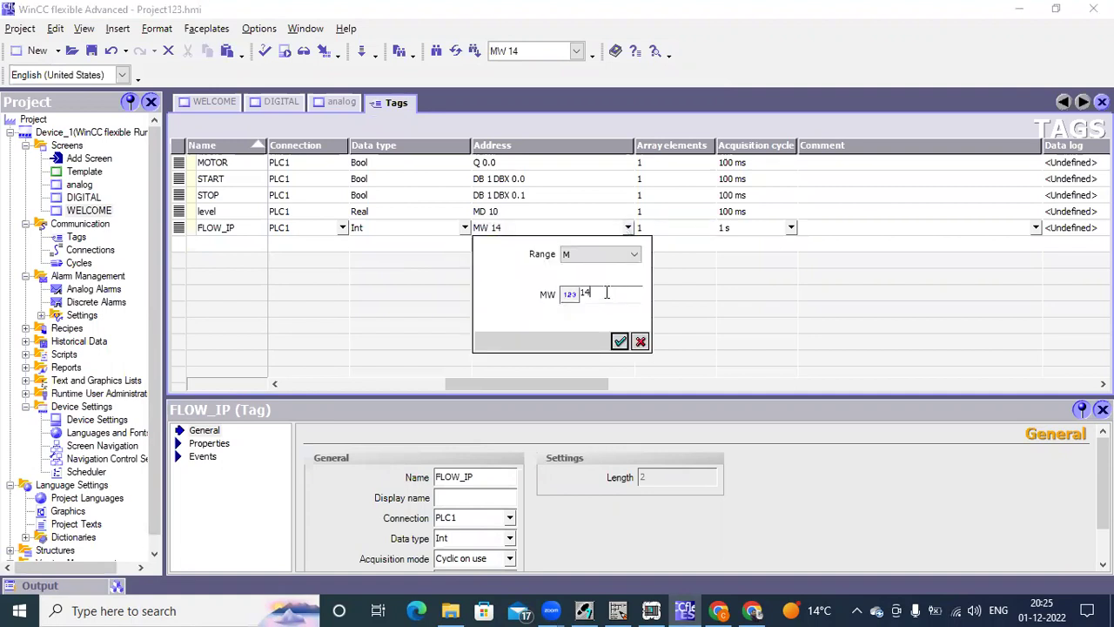
type("20")
left_click(620, 341)
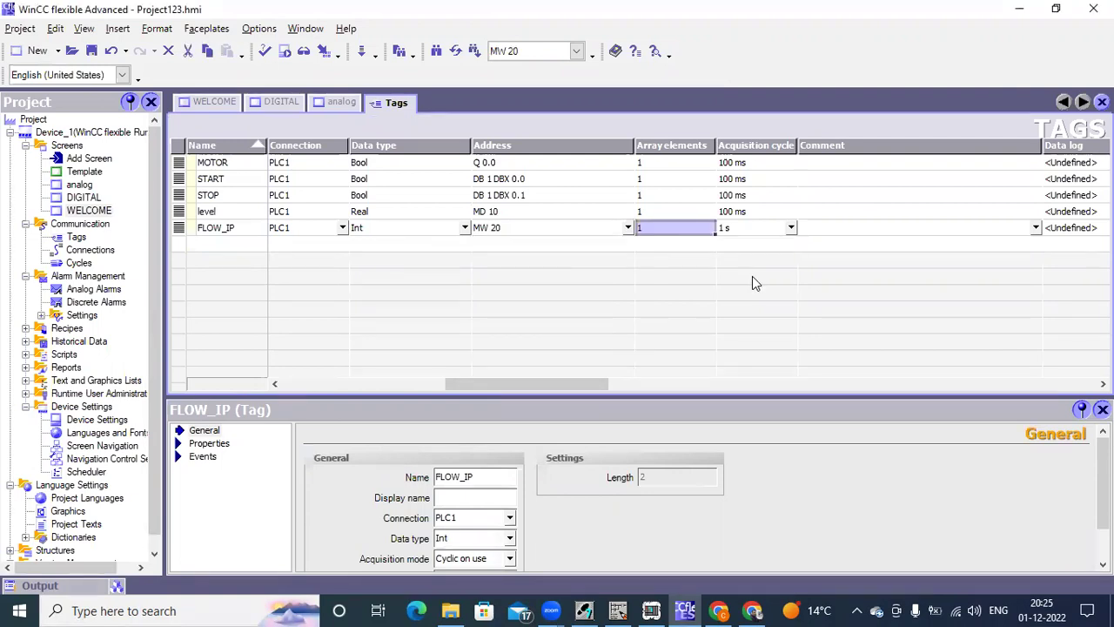
left_click(791, 227)
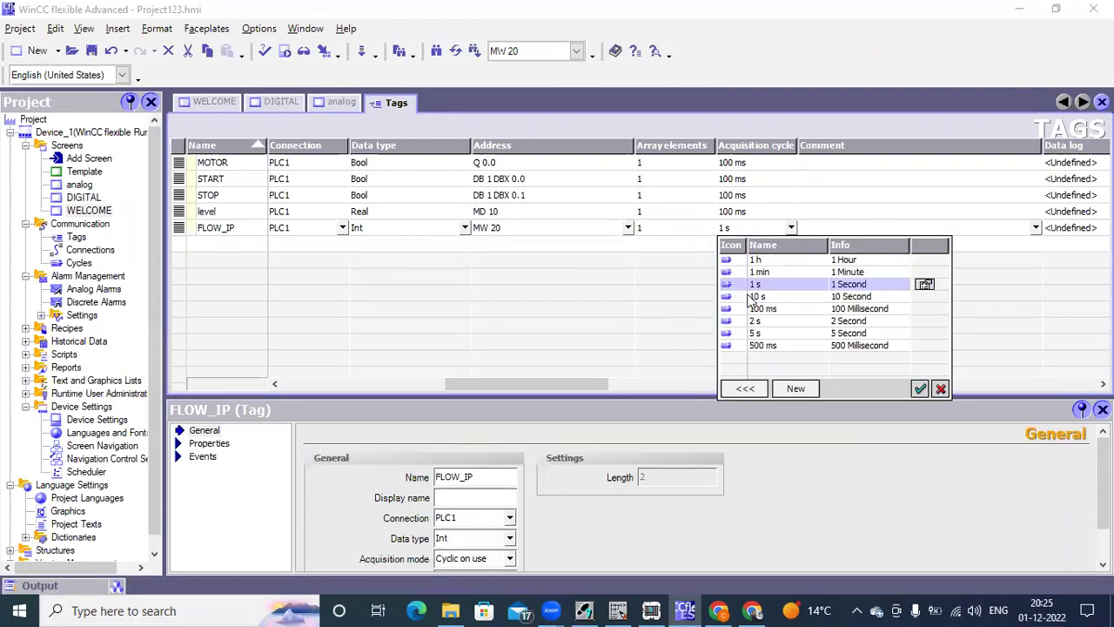
left_click(746, 309)
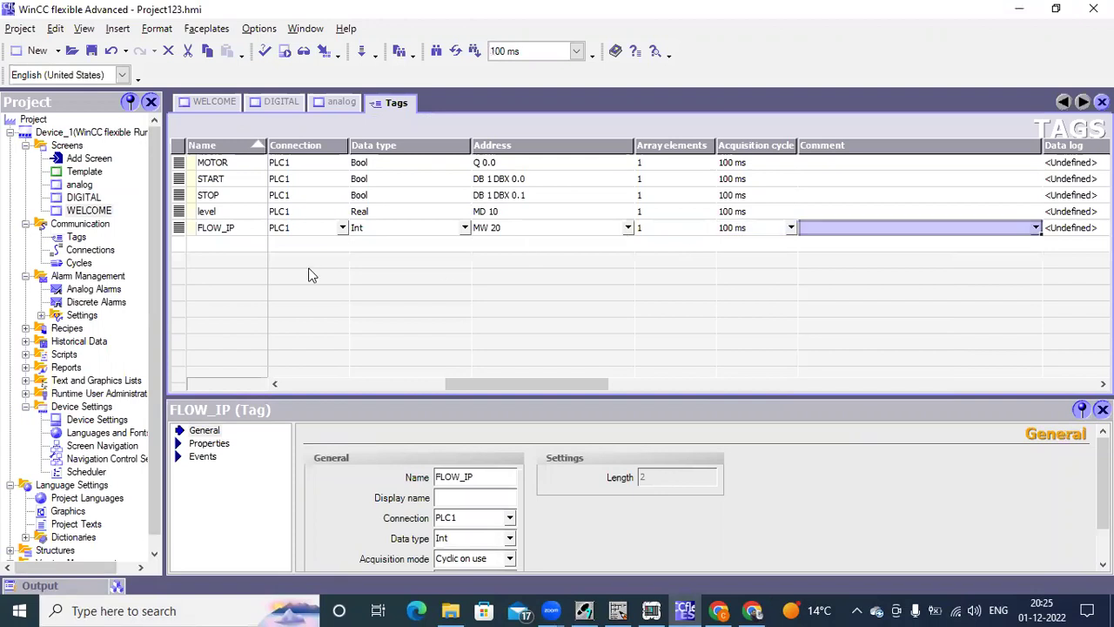
Add another tag named FLOW_OP with data type Real.
double_click(244, 245)
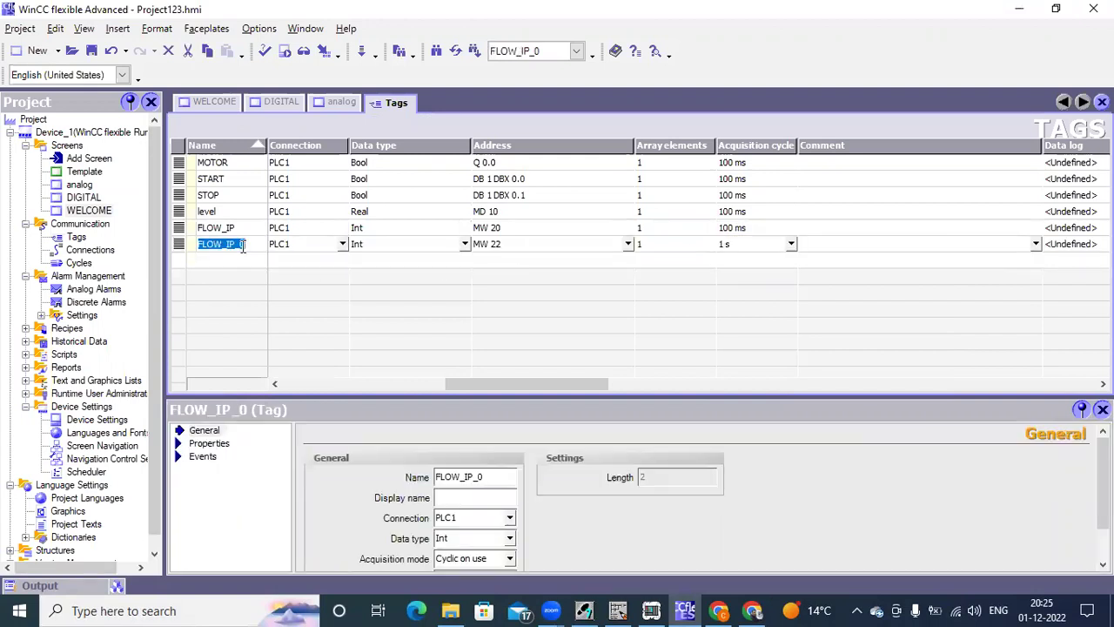
left_click(248, 243)
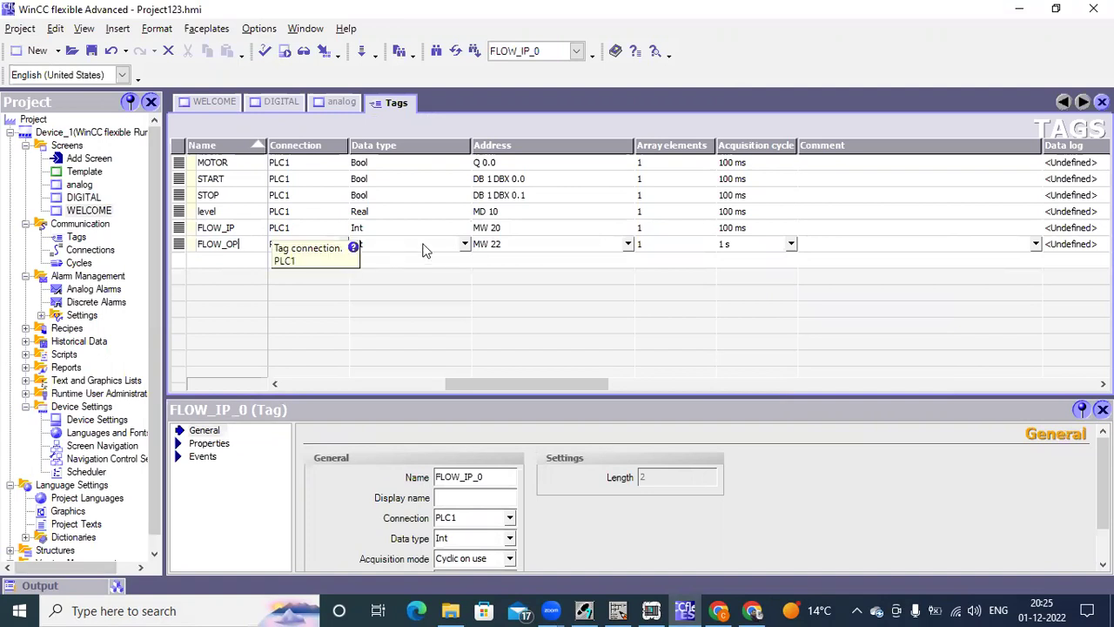
left_click(465, 245)
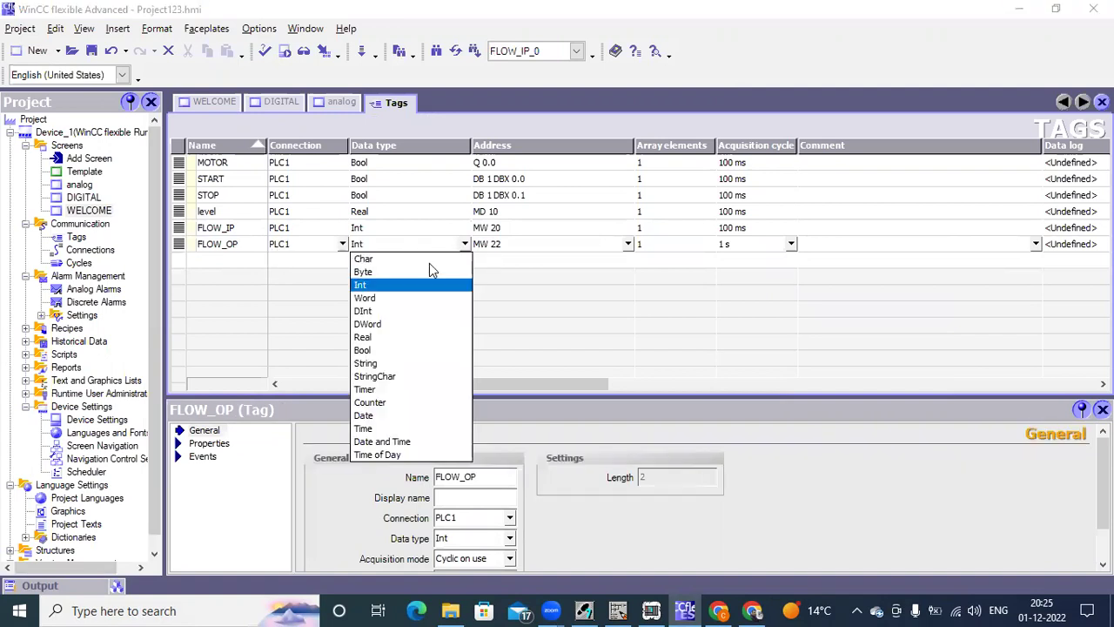
left_click(363, 338)
left_click(543, 250)
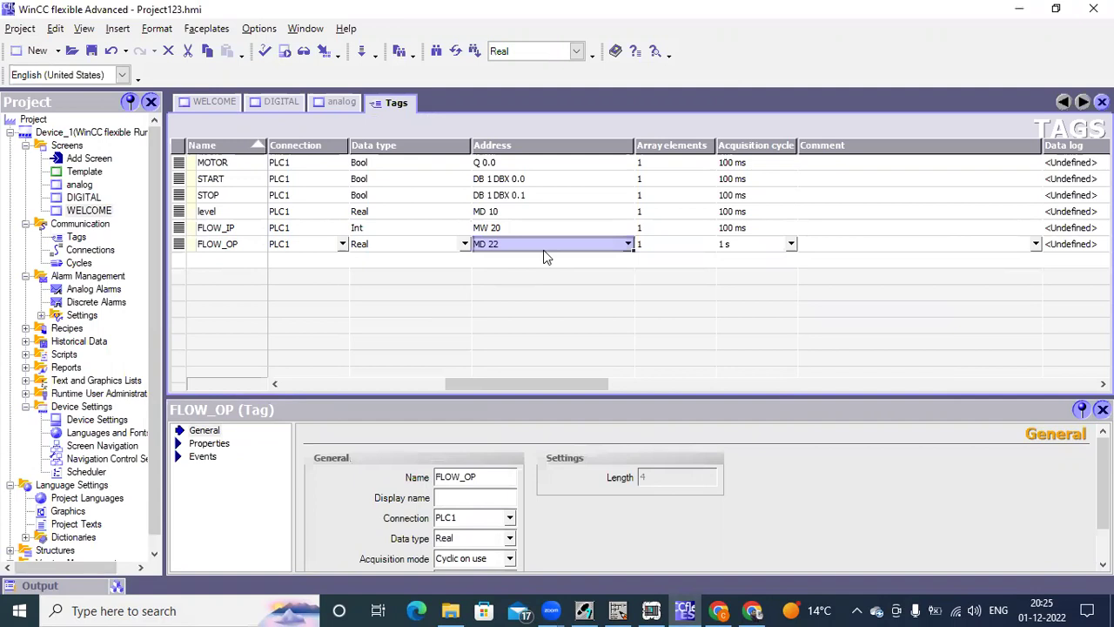
Set the FLOW_OP tag's address to MD 30 and its acquisition cycle to 100 ms.
left_click(628, 246)
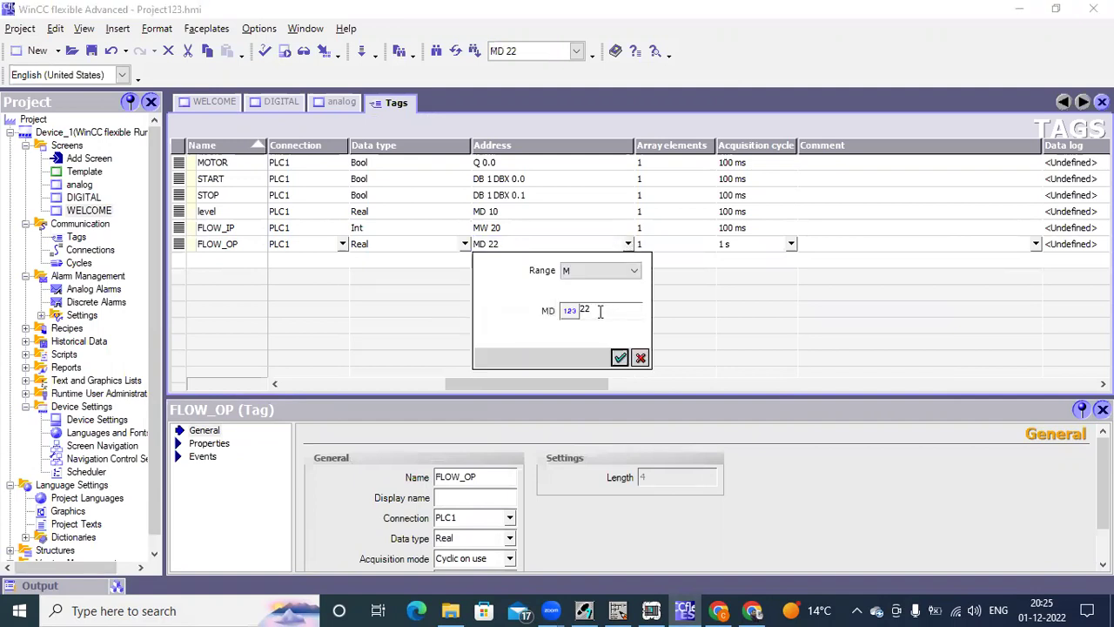
type("30")
key("Return")
key("Tab")
left_click(791, 245)
double_click(740, 325)
key("Tab")
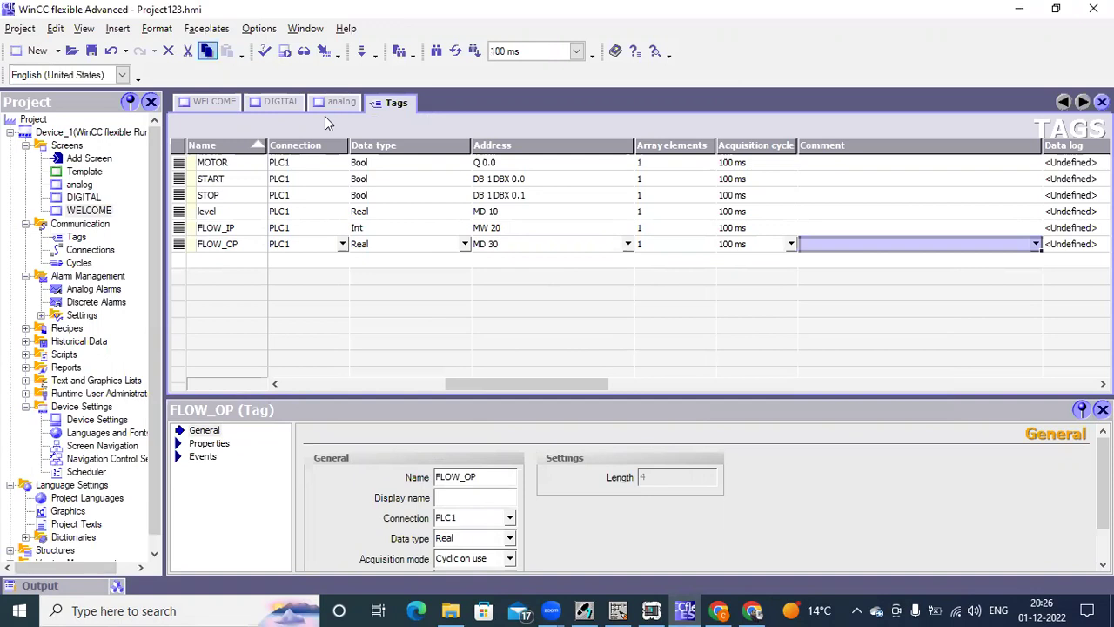
Save the project and add a new screen to it.
left_click(91, 50)
left_click(93, 160)
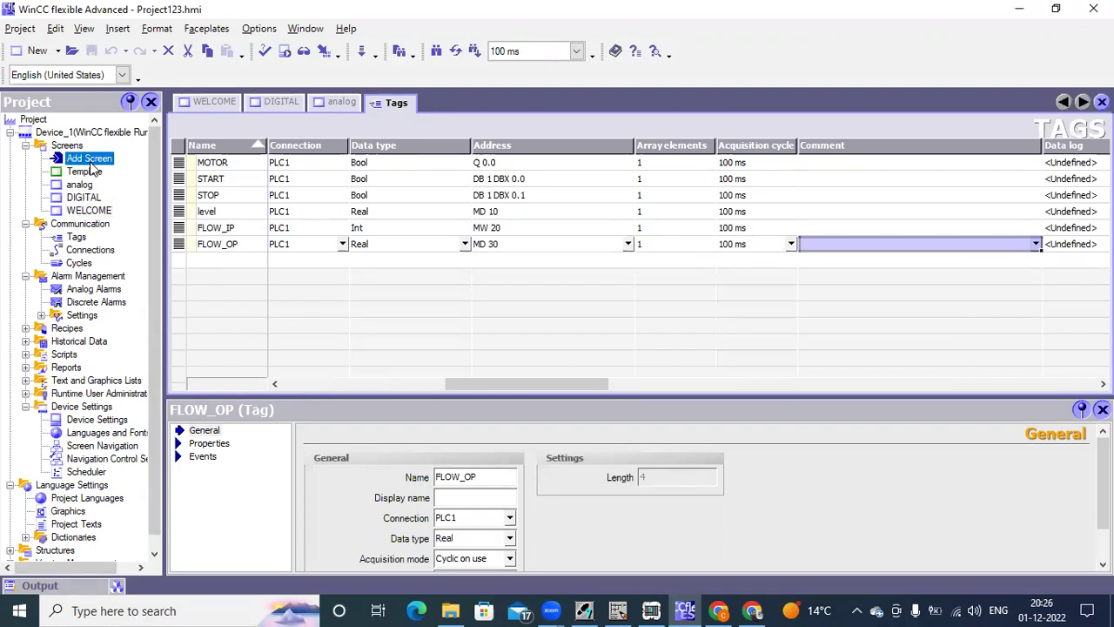
double_click(96, 160)
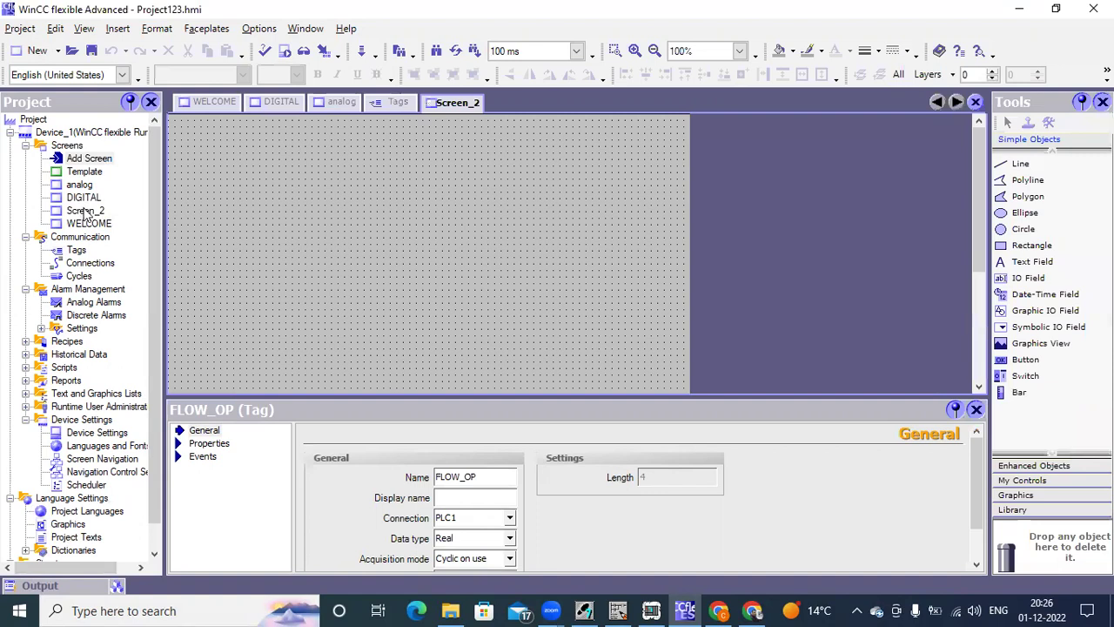
Rename the new screen as ANALOG-2.
left_click(86, 212)
right_click(85, 213)
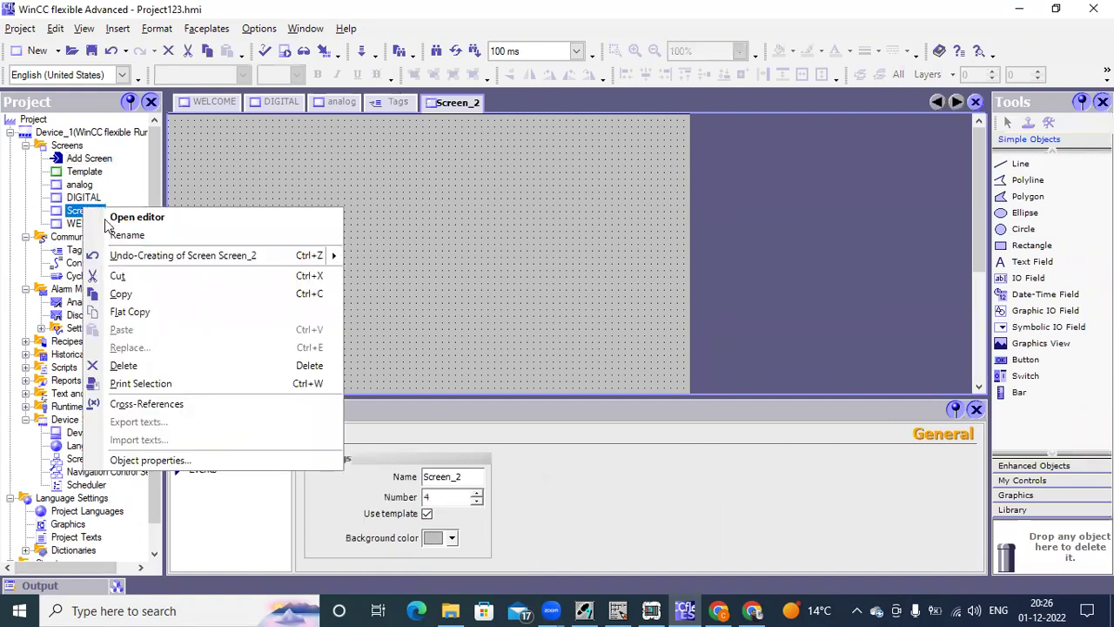
left_click(123, 237)
type("ANA")
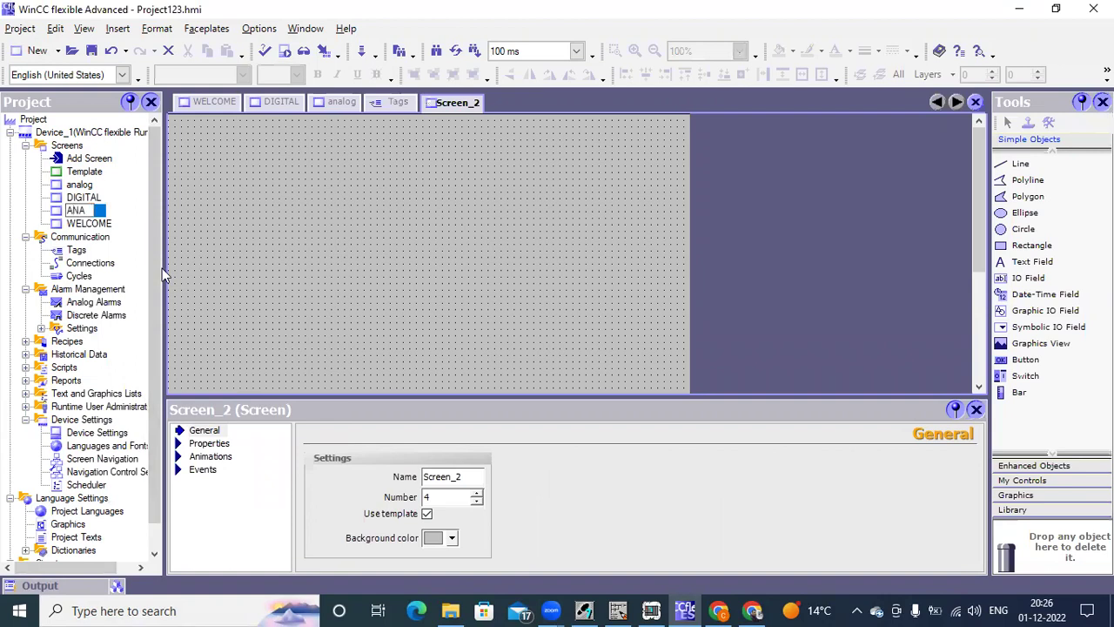
type("LOG-2")
left_click(199, 269)
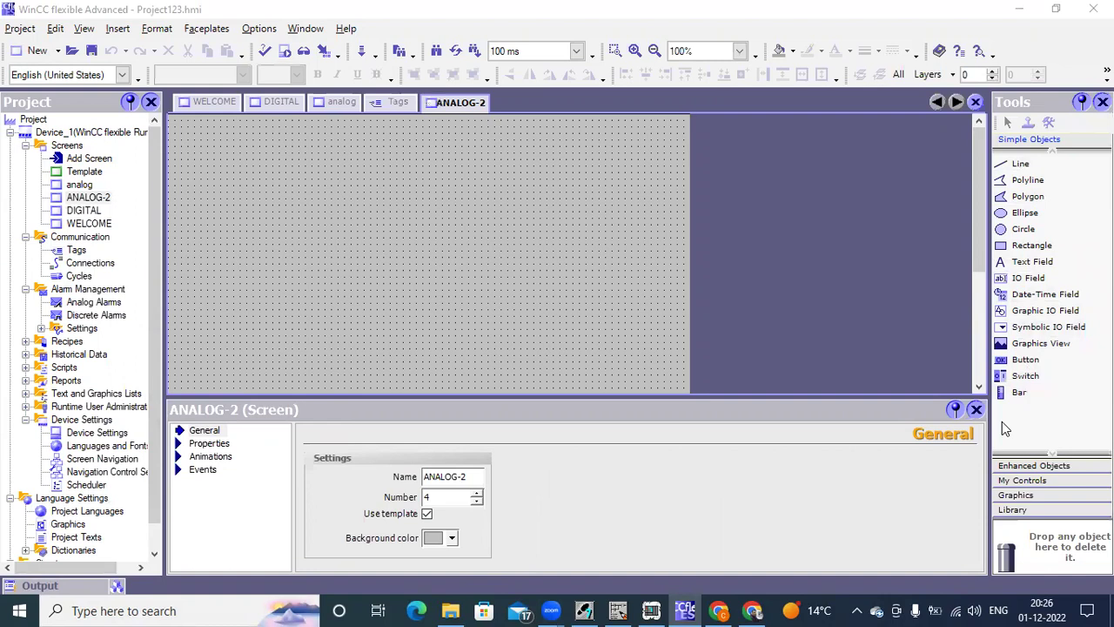
Place a tall vertical slider in the left part of the ANALOG-2 screen and shift it slightly upward.
left_click(1034, 465)
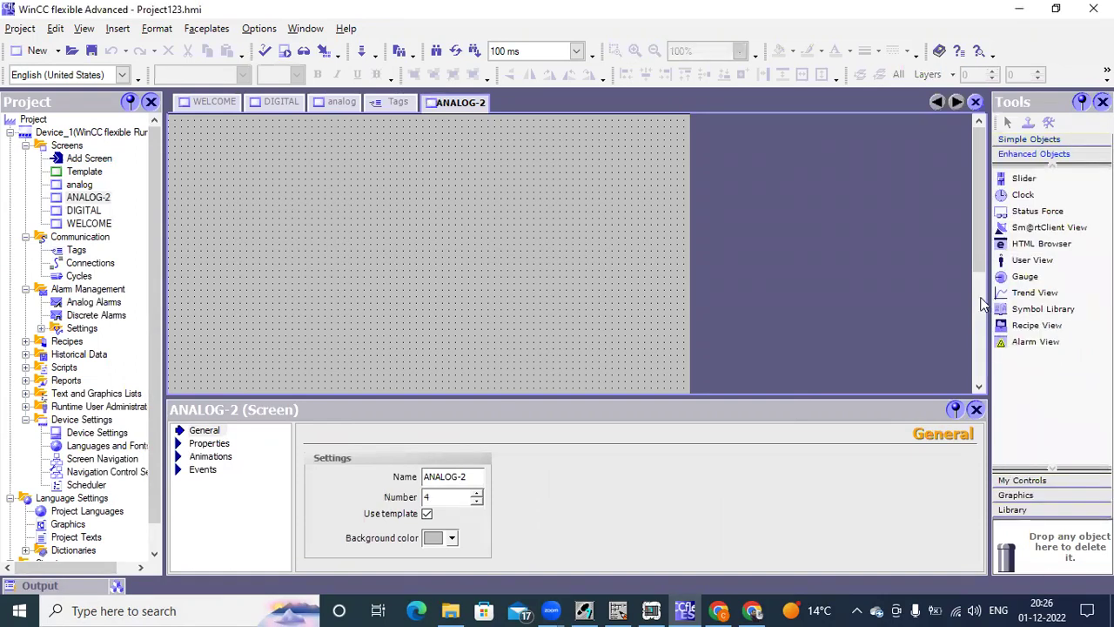
left_click(1027, 180)
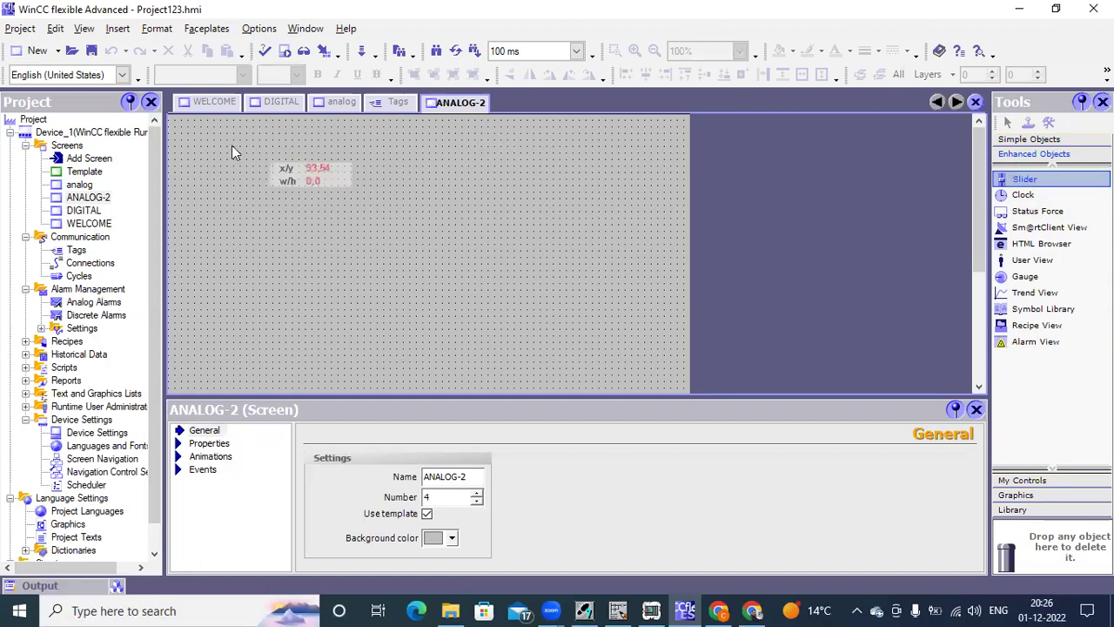
left_click_drag(216, 178, 304, 383)
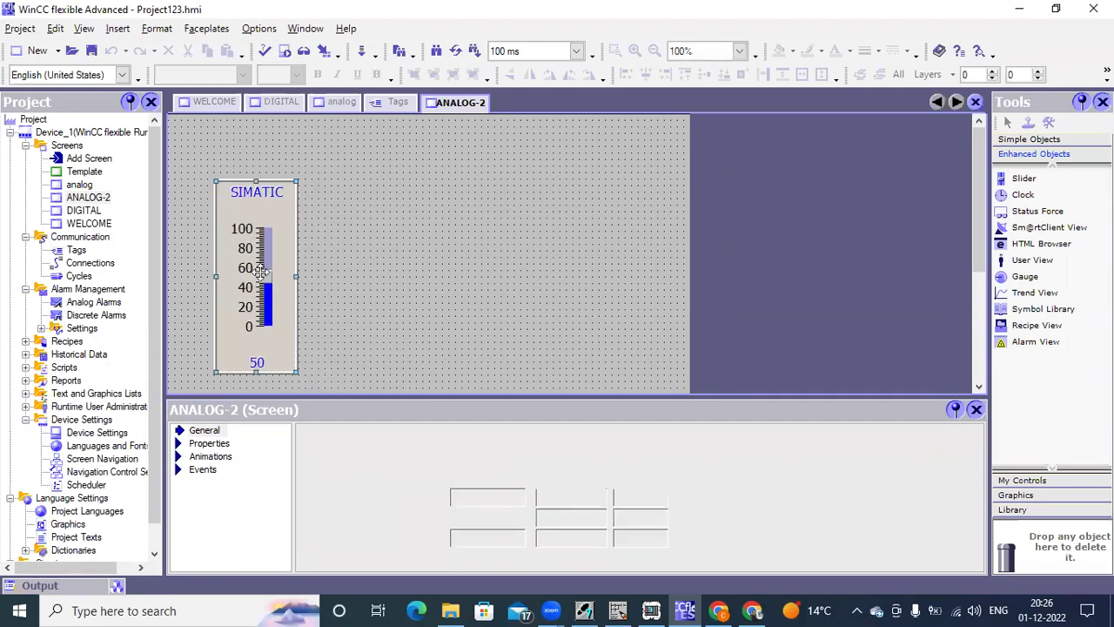
left_click_drag(272, 204, 272, 185)
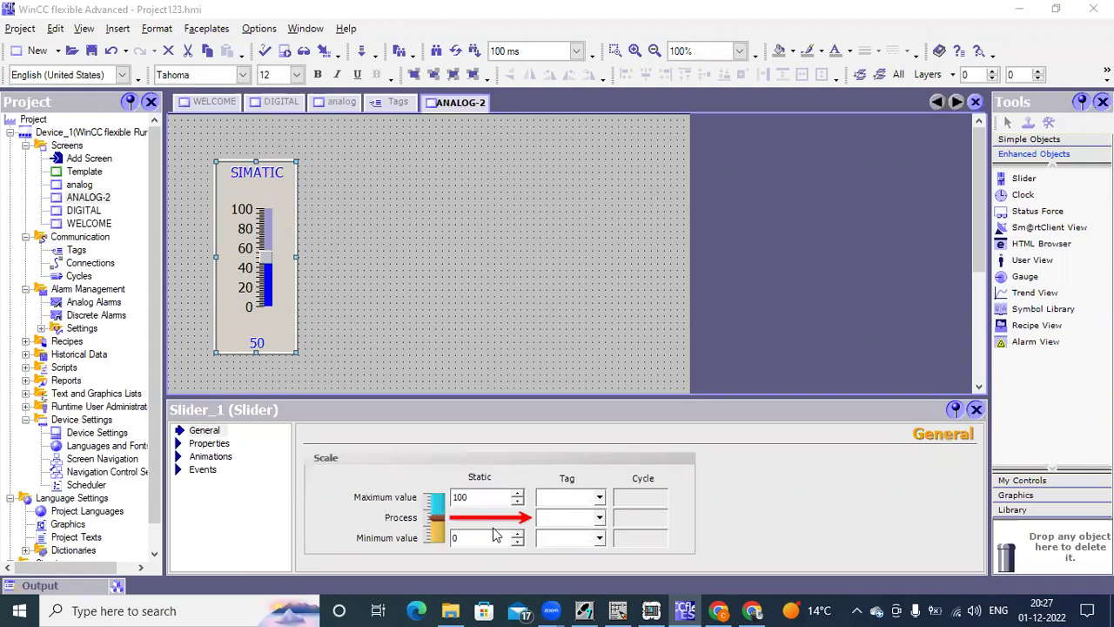
Set the slider's maximum value to 27648 and link its process value to the FLOW_IP tag.
left_click(474, 496)
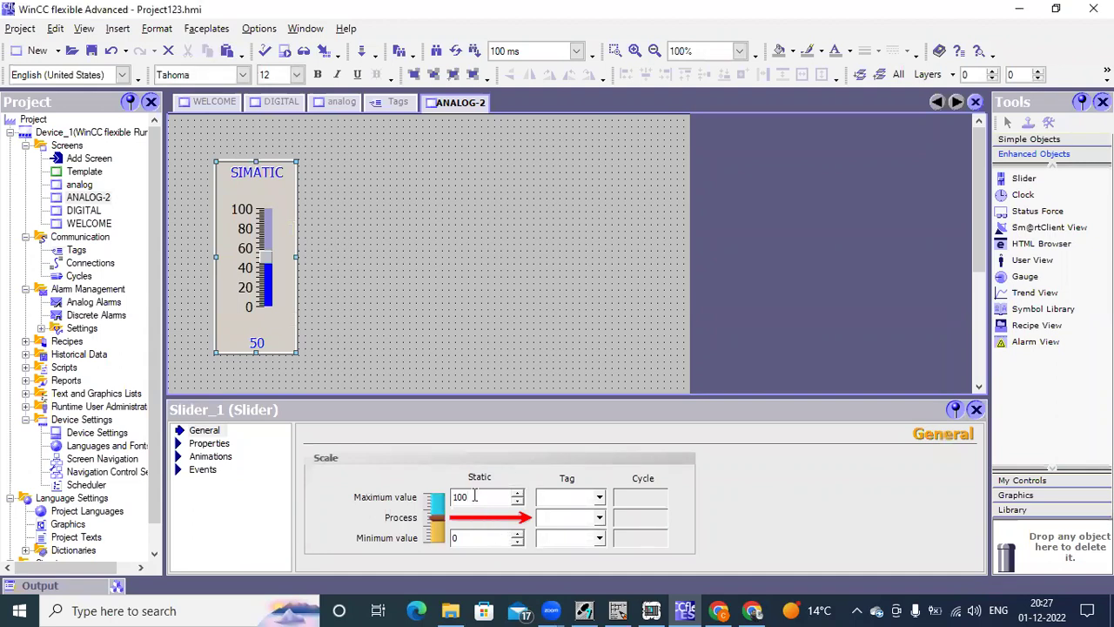
type("27648")
left_click(600, 518)
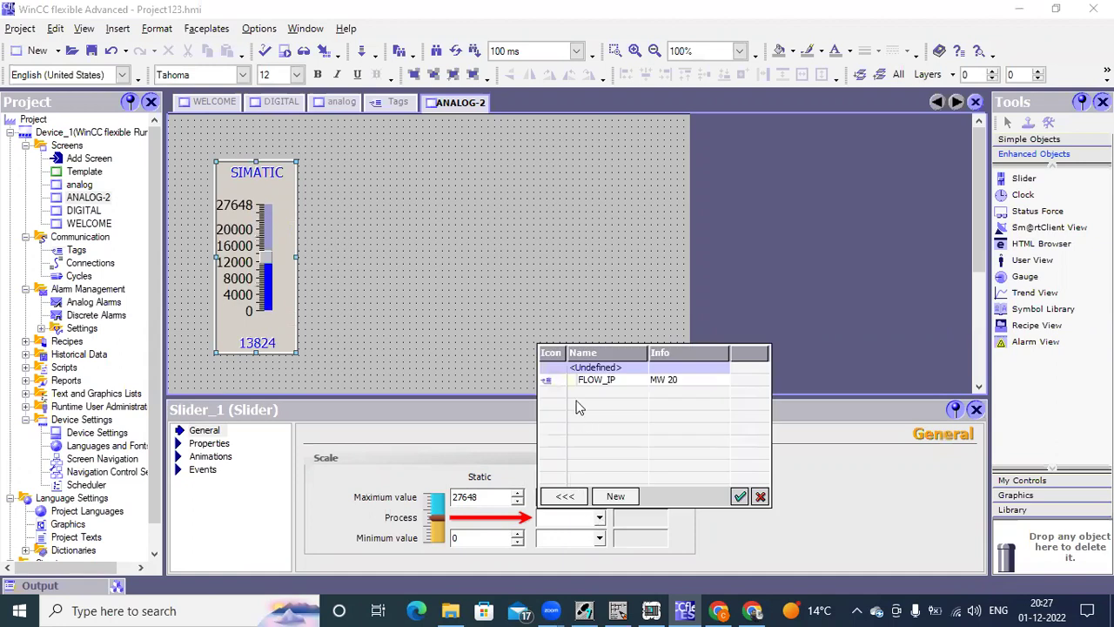
double_click(594, 380)
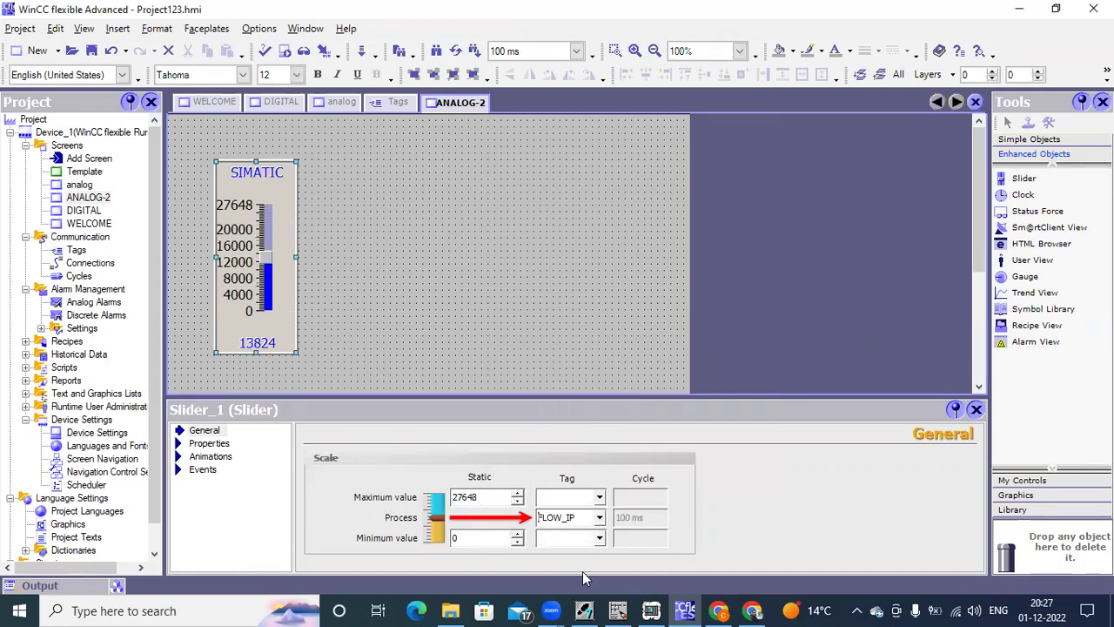
Lengthen the slider downward to a height of about 272 and change its label text to FLOW IP.
left_click_drag(256, 353, 256, 379)
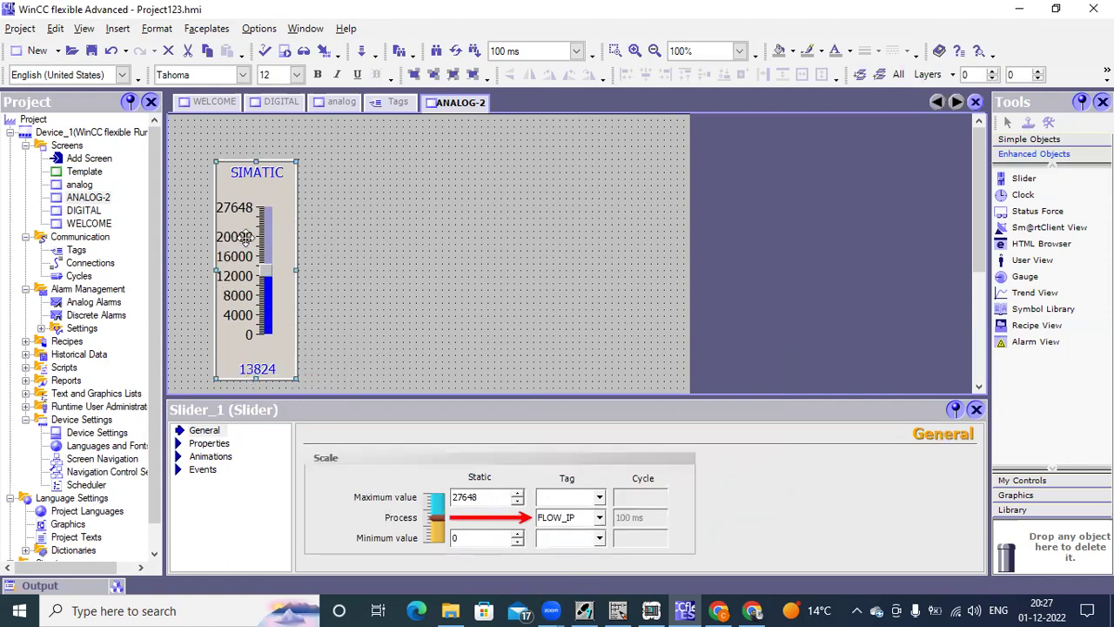
left_click(209, 443)
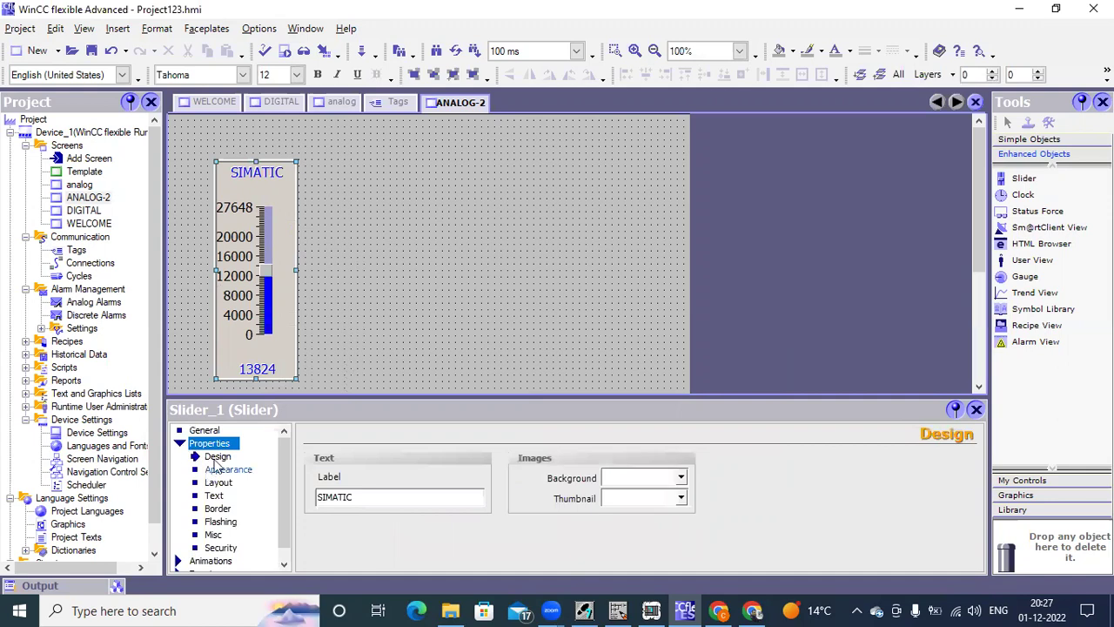
left_click(218, 459)
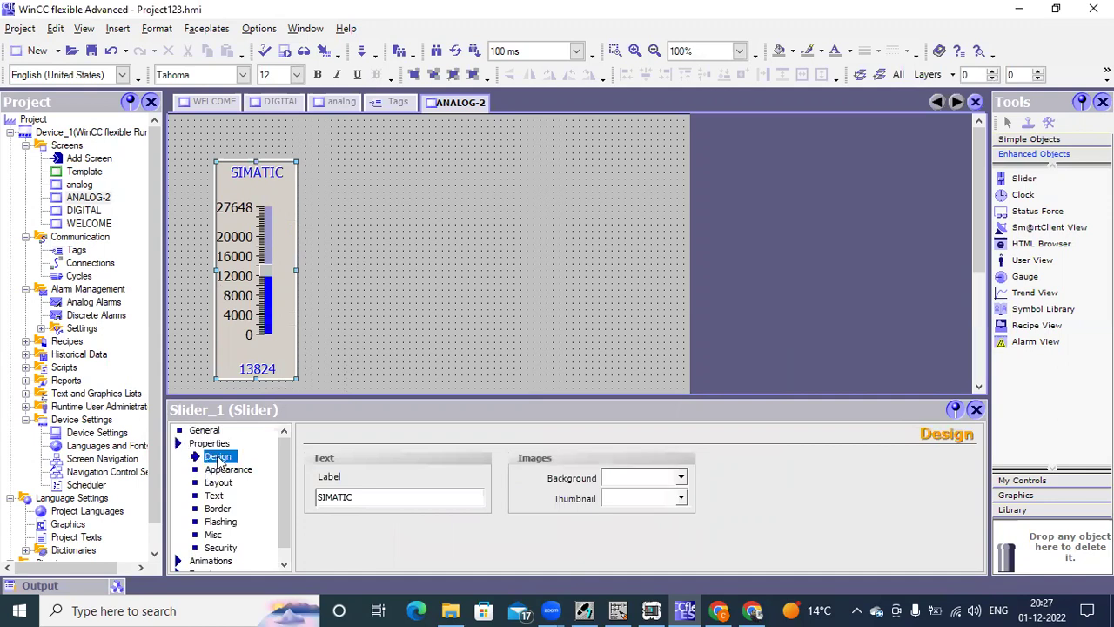
left_click(219, 470)
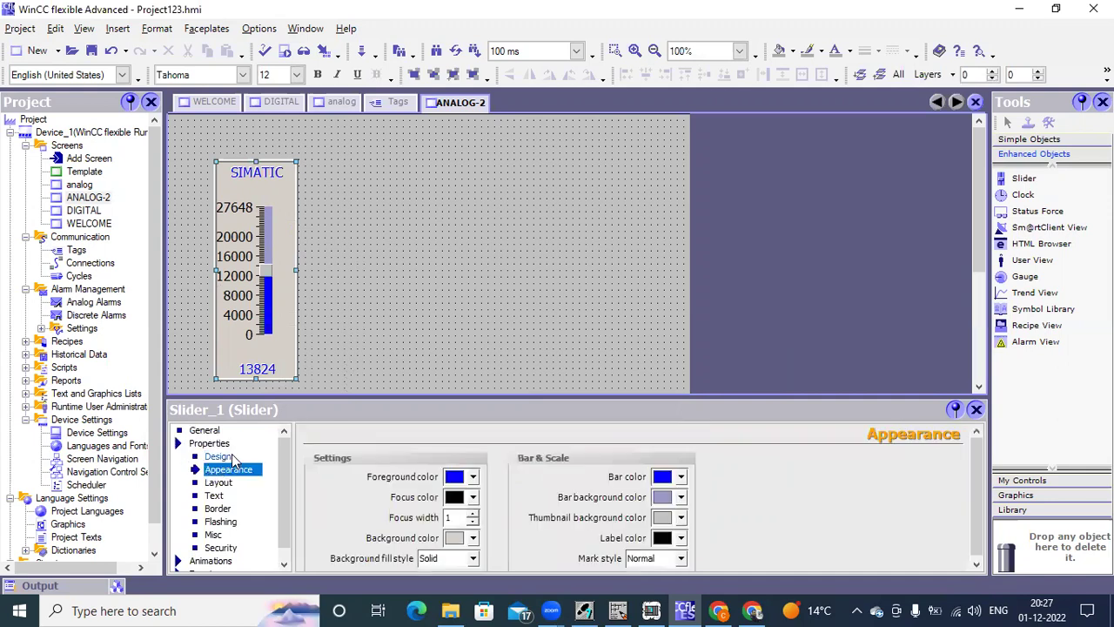
left_click(218, 456)
left_click(364, 496)
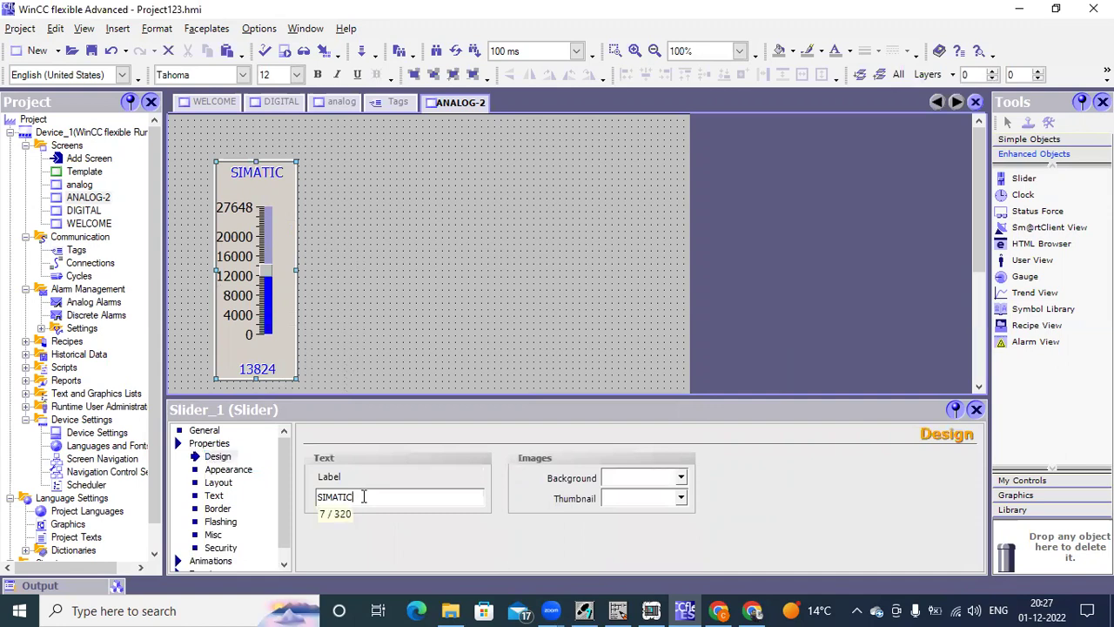
type("FLOW IP")
Review the slider's text, miscellaneous, security, border, appearance, layout and general scale settings.
left_click(213, 497)
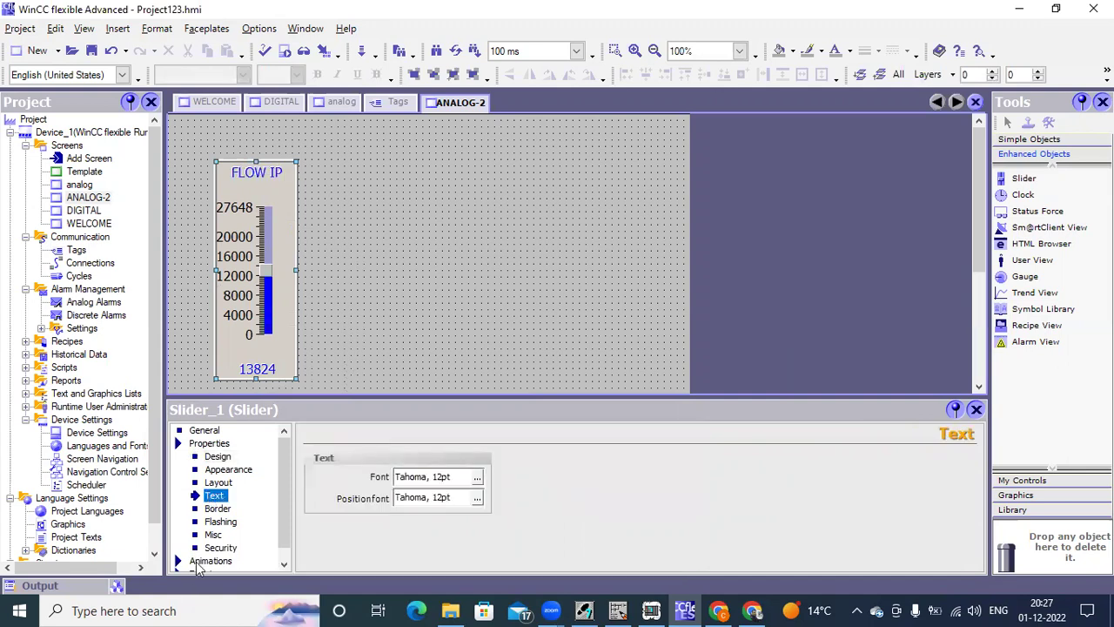
left_click(210, 536)
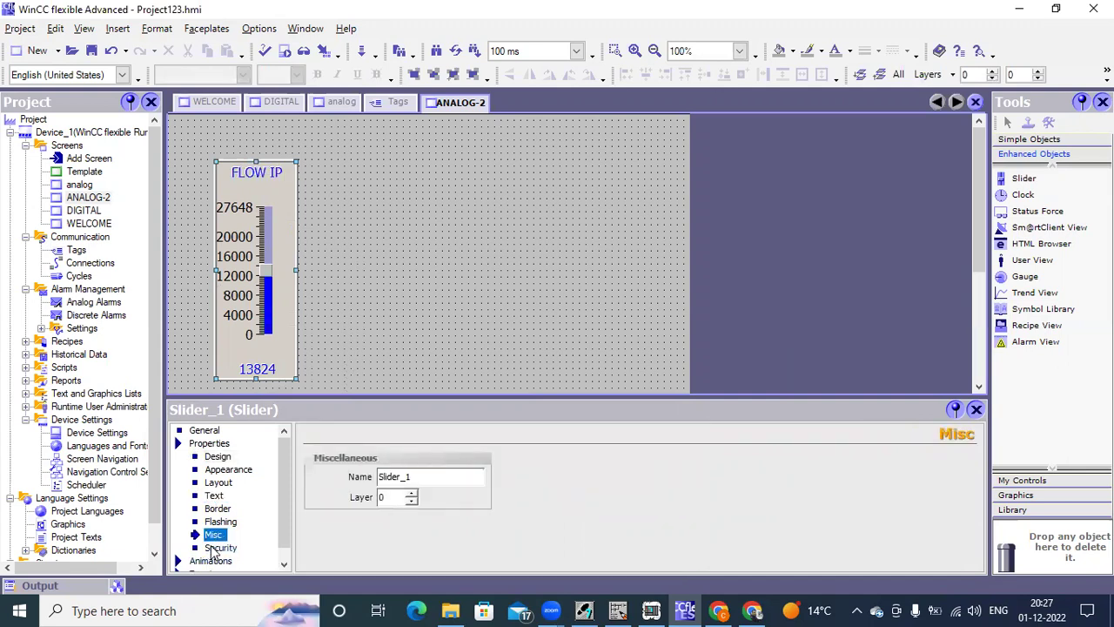
left_click(214, 548)
left_click(214, 536)
left_click(216, 508)
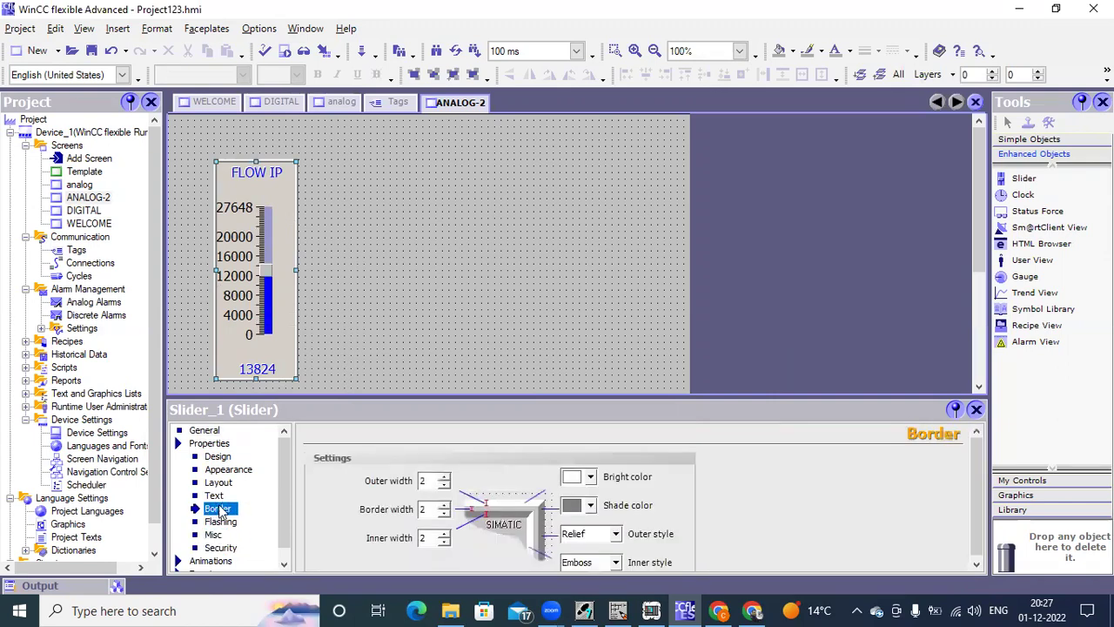
left_click(215, 483)
left_click(215, 471)
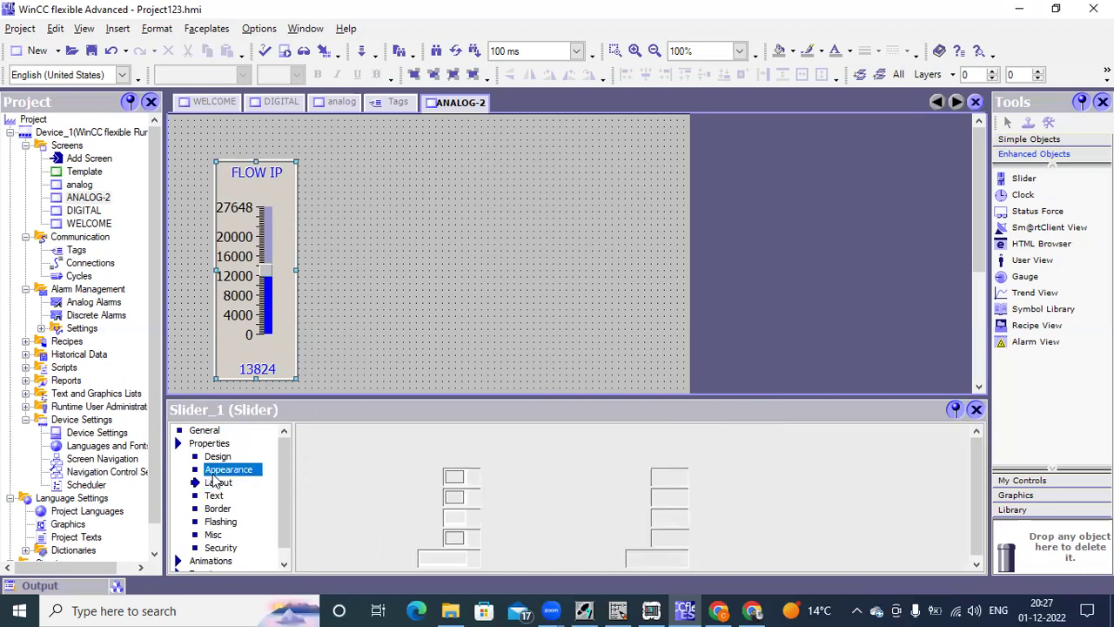
left_click(215, 485)
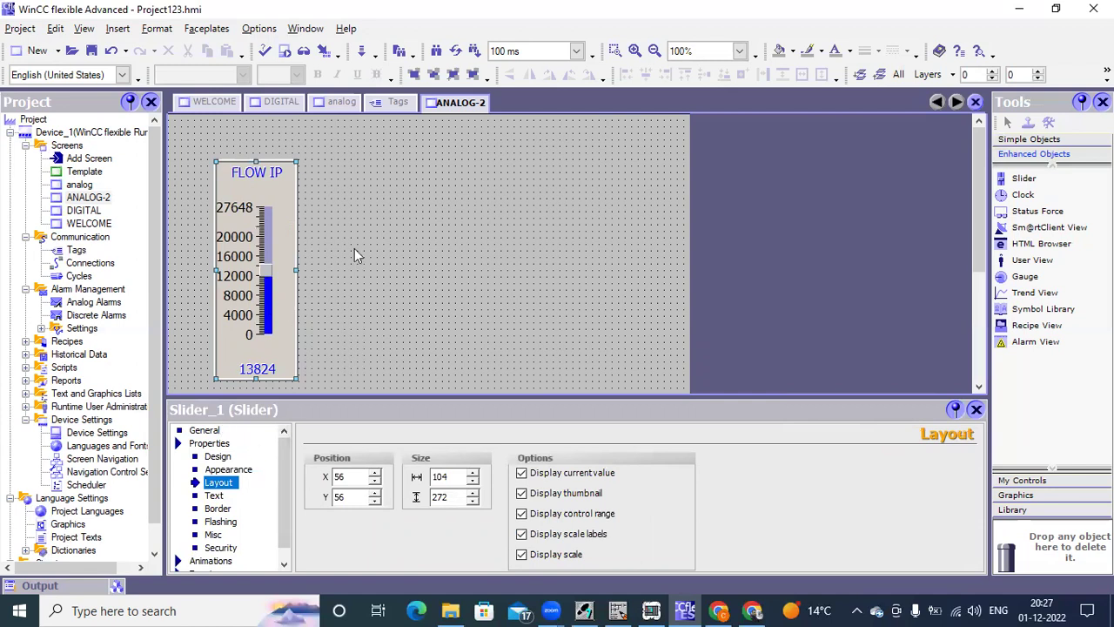
left_click(206, 431)
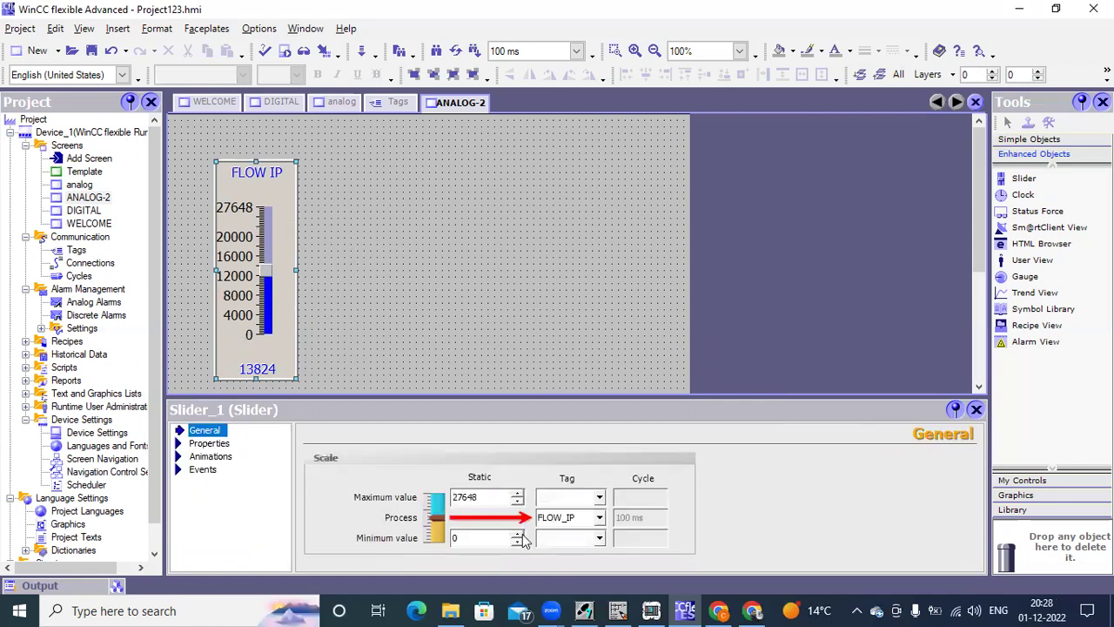
left_click(466, 288)
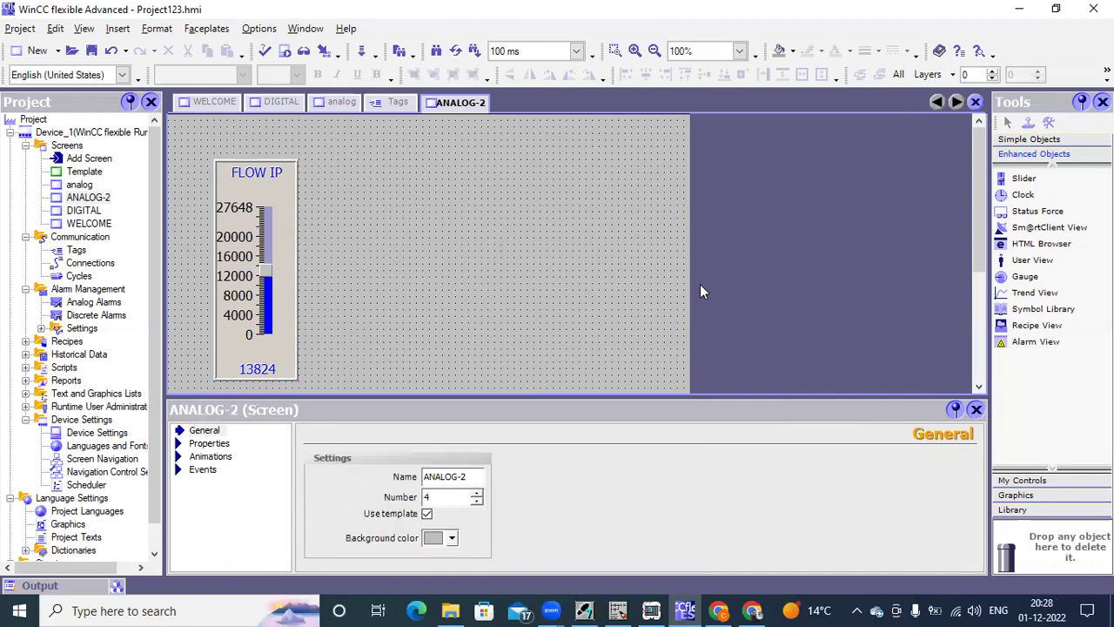
Place an IO field above and beside the slider, in Input/output mode, and link its process tag to FLOW_IP.
left_click(1023, 140)
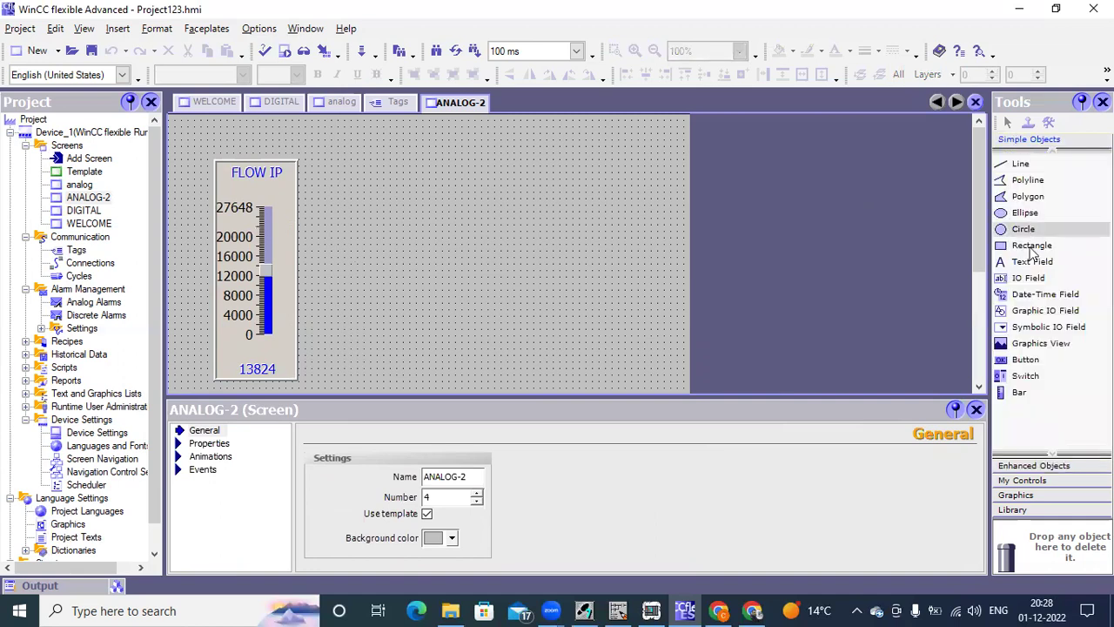
left_click(1029, 278)
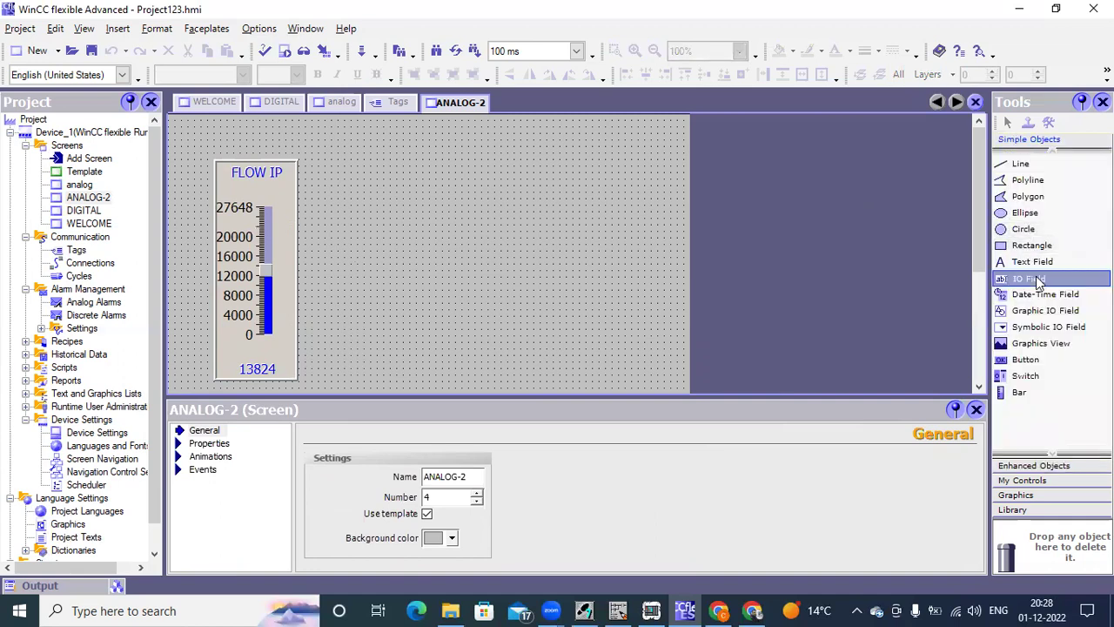
mouse_move(310, 134)
left_mouse_down()
mouse_move(347, 182)
mouse_move(396, 173)
left_mouse_up()
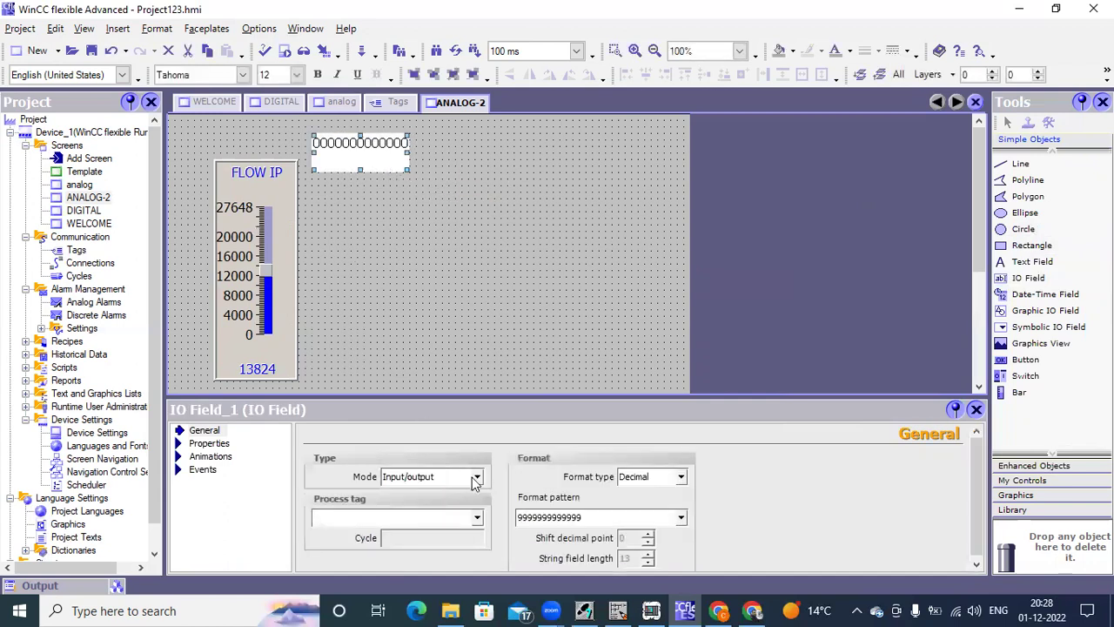
left_click(476, 478)
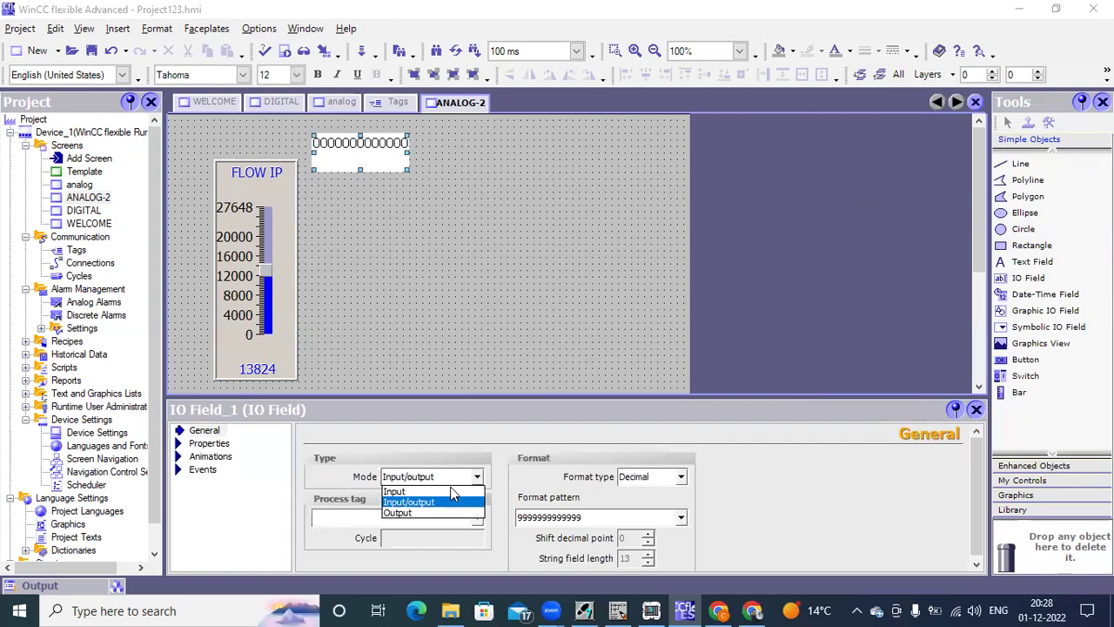
left_click(441, 504)
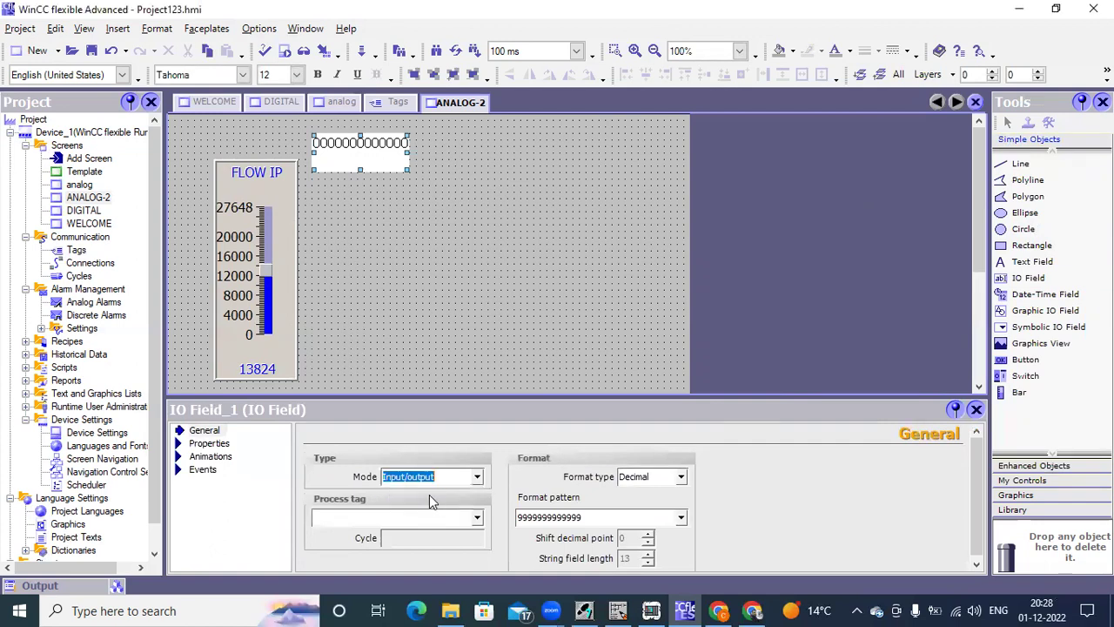
left_click(477, 519)
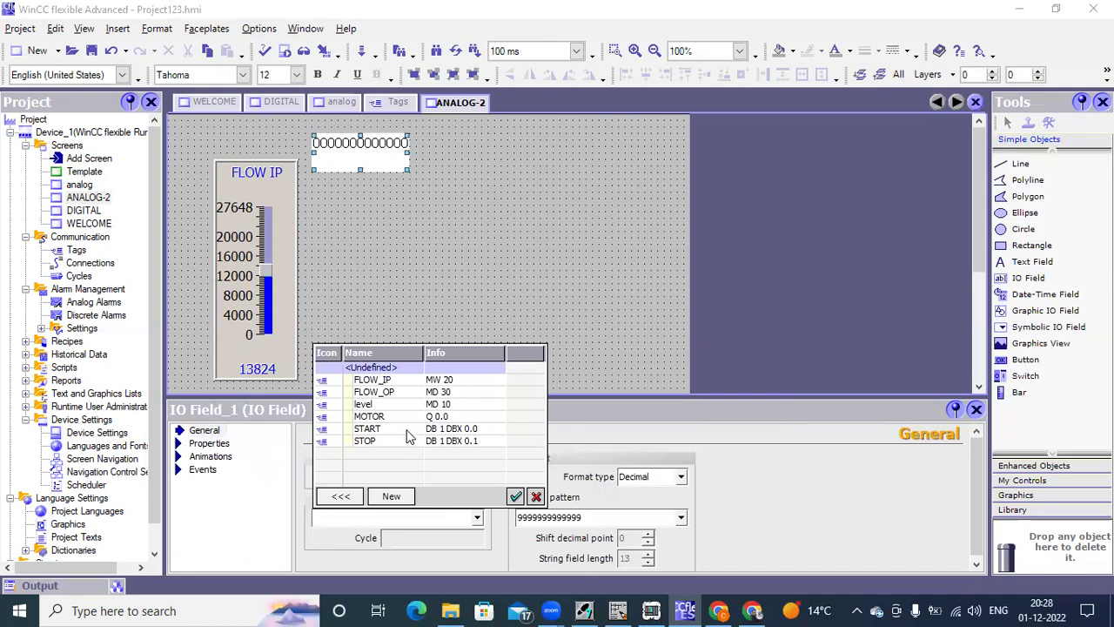
double_click(369, 381)
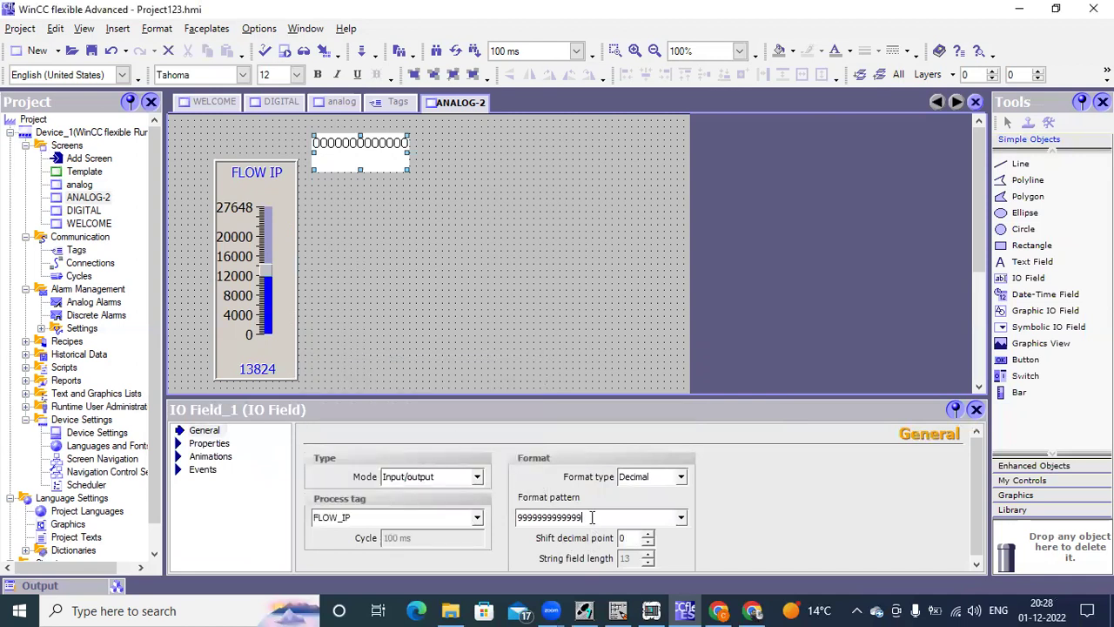
Shorten the IO field's format pattern to 99999.
key("BackSpace")
key("BackSpace")
key("BackSpace")
key("BackSpace")
key("BackSpace")
key("BackSpace")
key("BackSpace")
key("BackSpace")
key("BackSpace")
key("BackSpace")
key("BackSpace")
key("BackSpace")
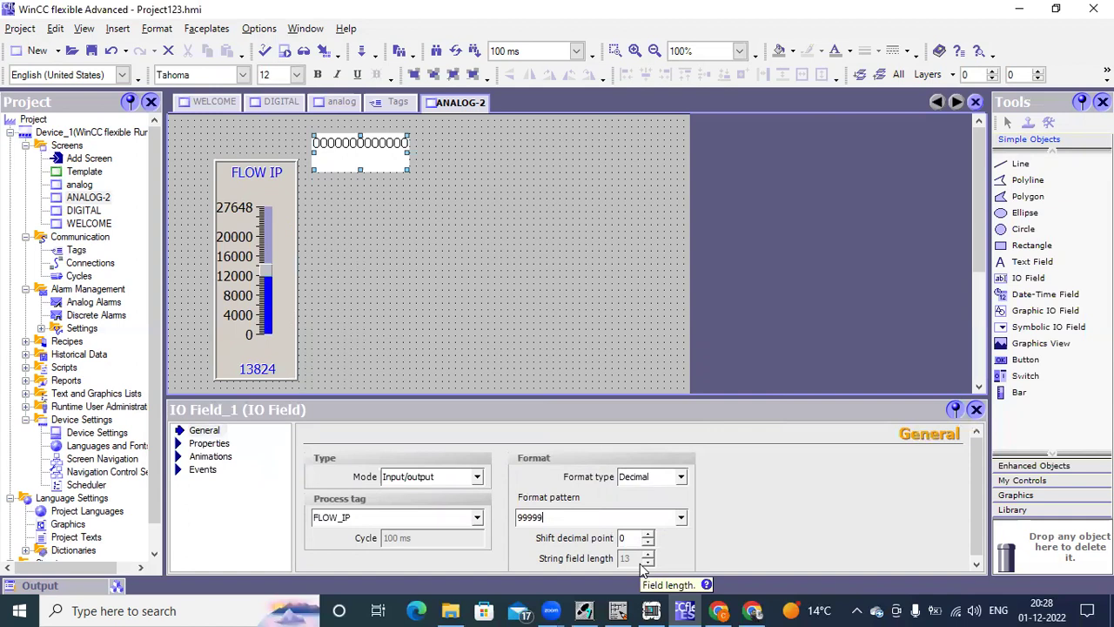
key("Return")
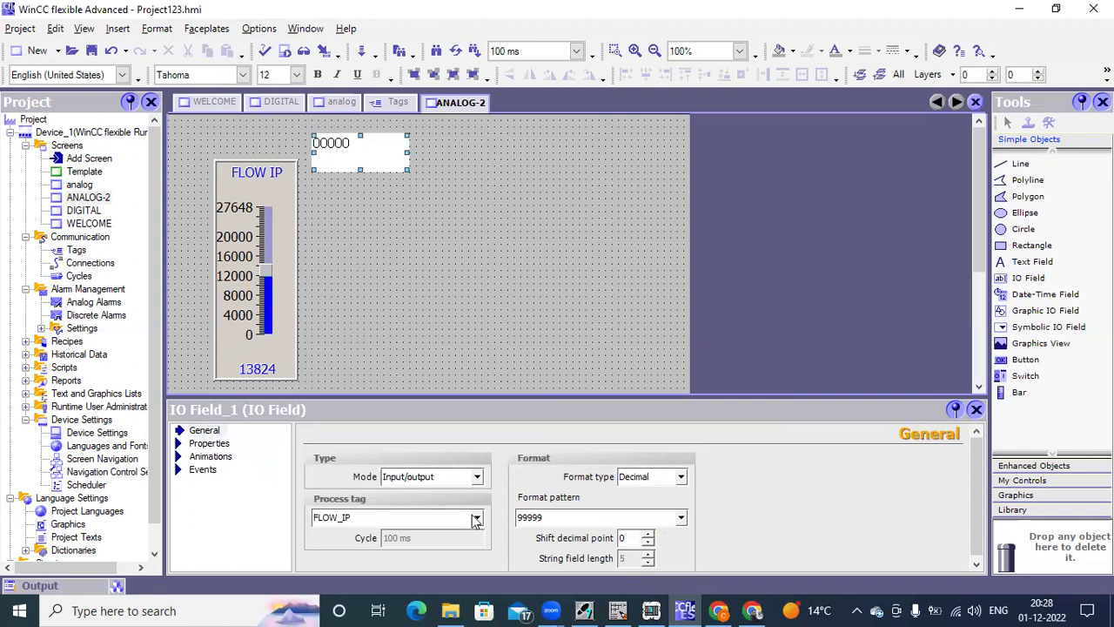
Align the IO field's text to Center horizontally and Middle vertically.
left_click(185, 443)
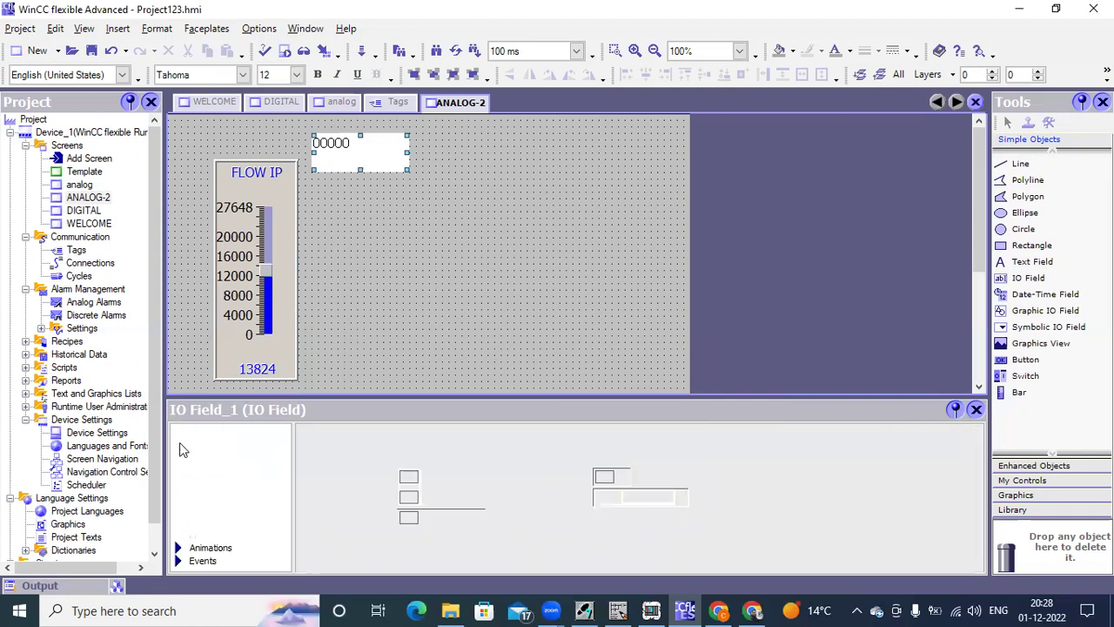
left_click(180, 443)
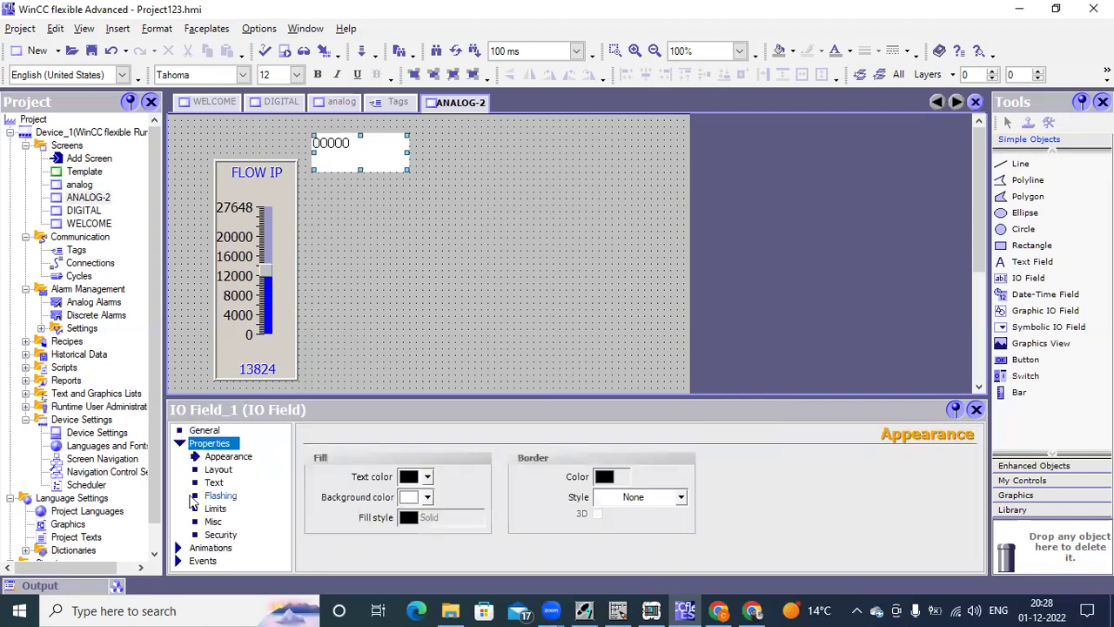
left_click(215, 509)
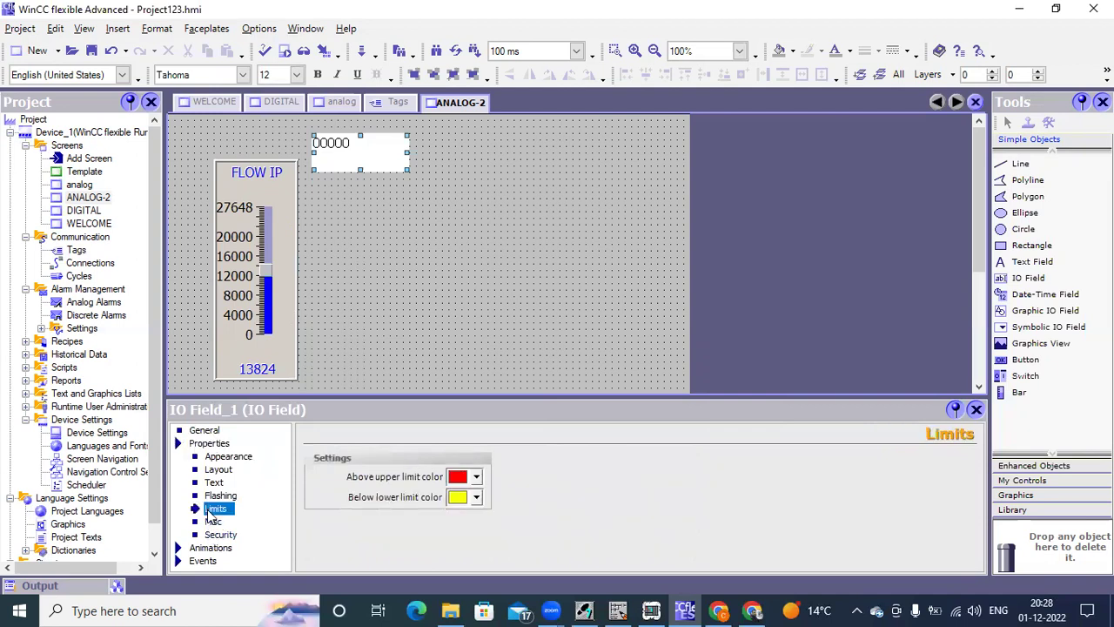
left_click(210, 483)
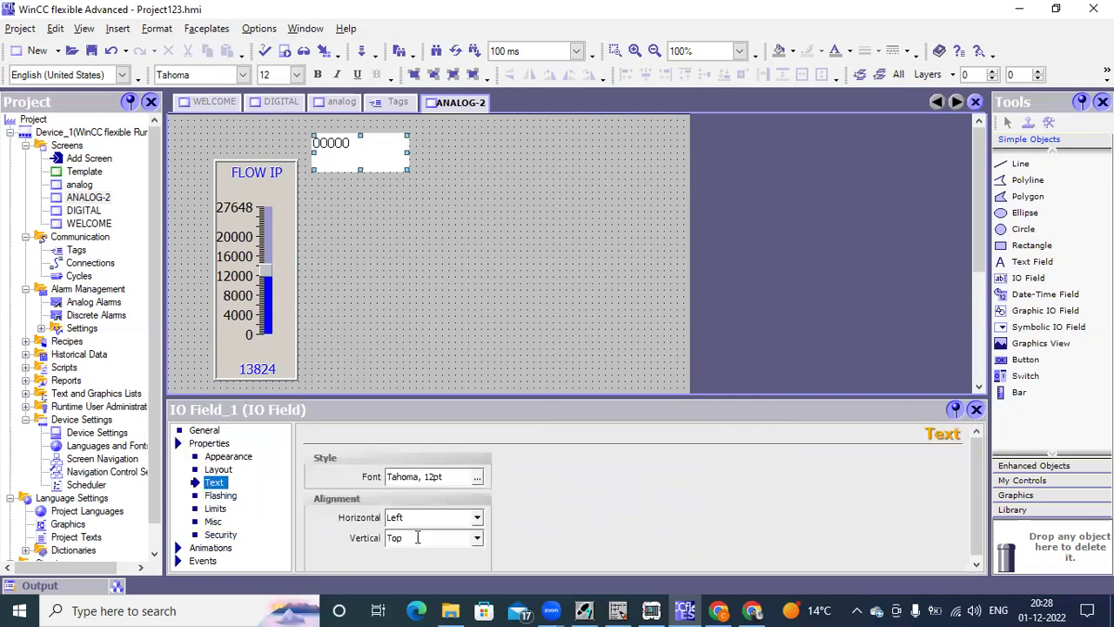
left_click(477, 518)
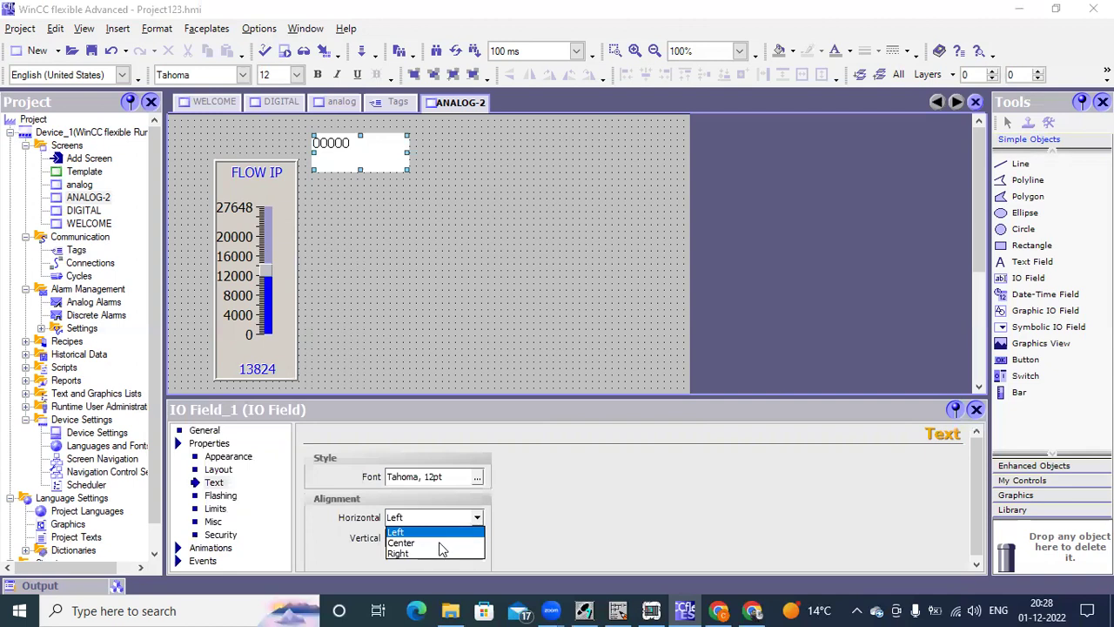
left_click(448, 540)
left_click(477, 539)
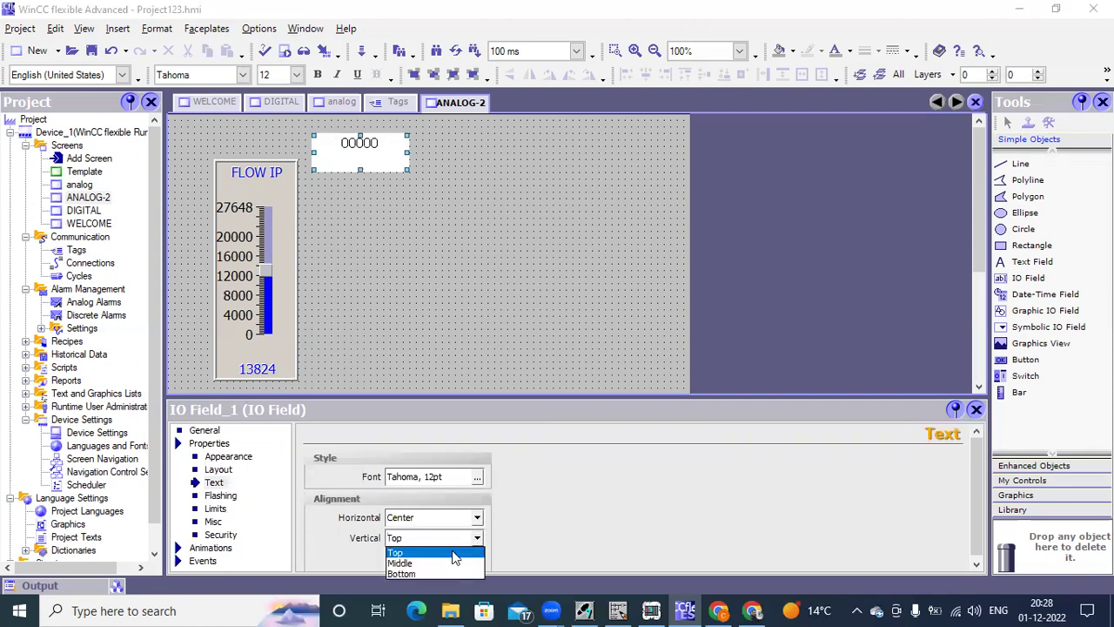
left_click(436, 564)
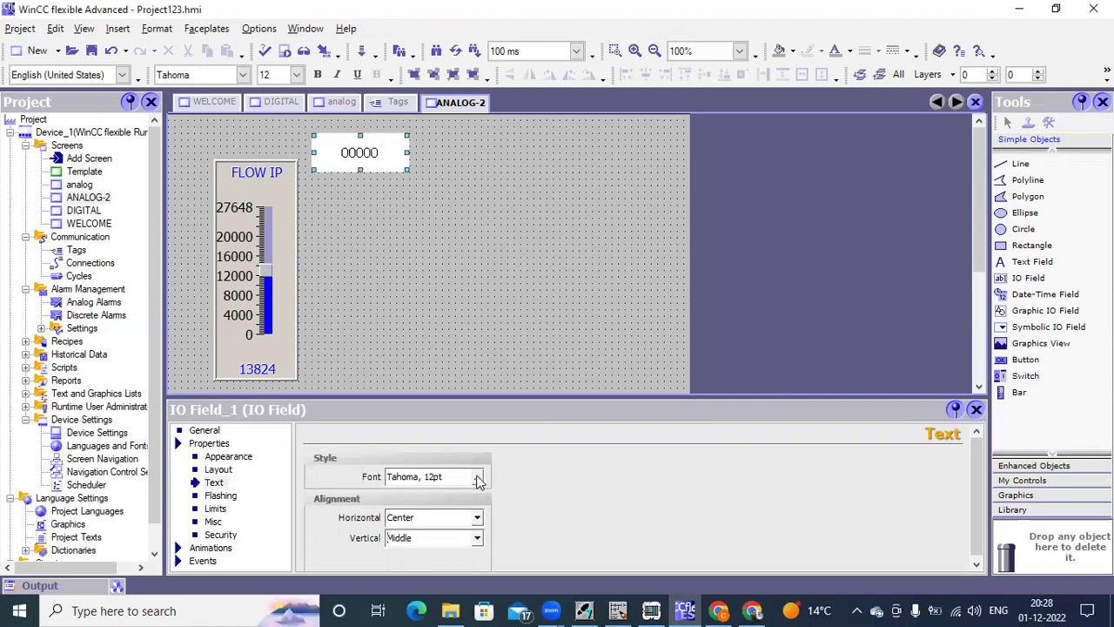
Set the IO field's font to Tahoma Bold, size 20, and return to its general settings.
left_click(477, 477)
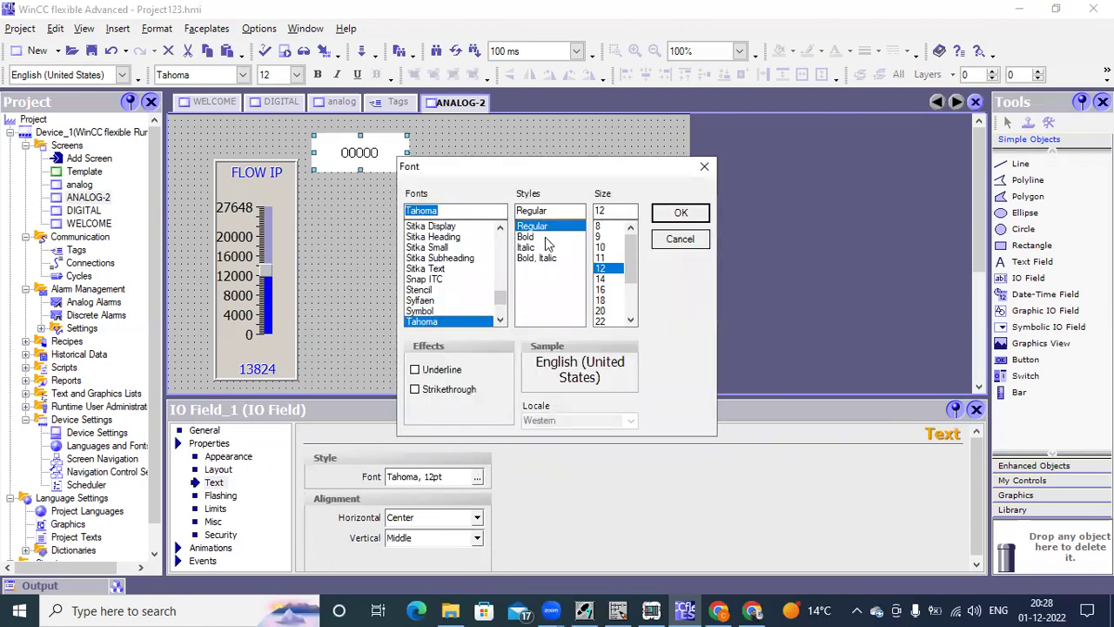
left_click(527, 237)
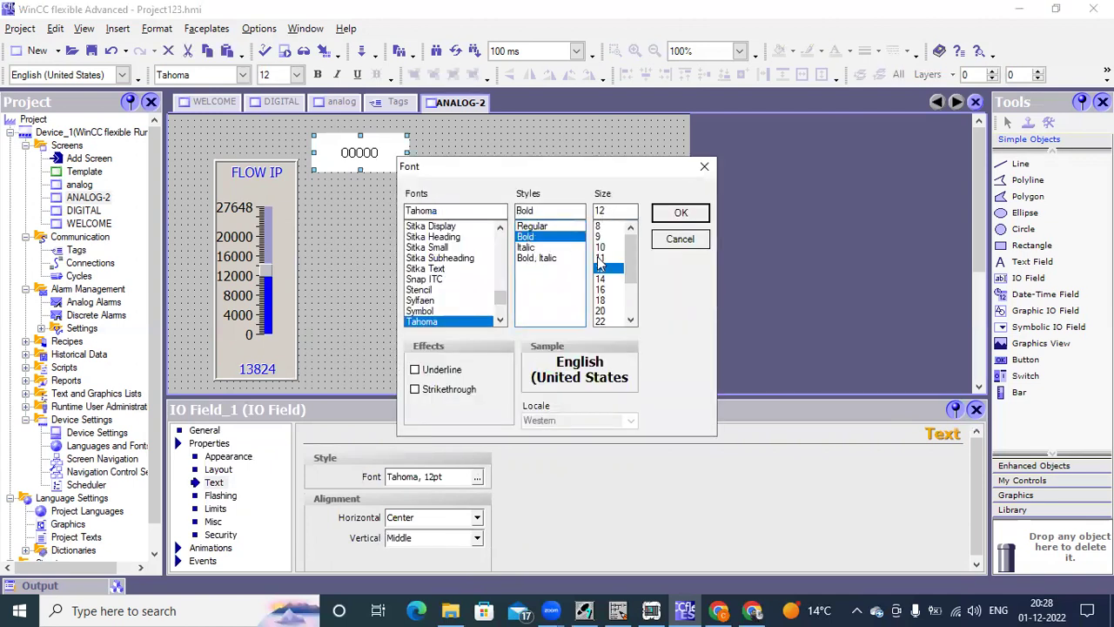
left_click(601, 310)
left_click(677, 214)
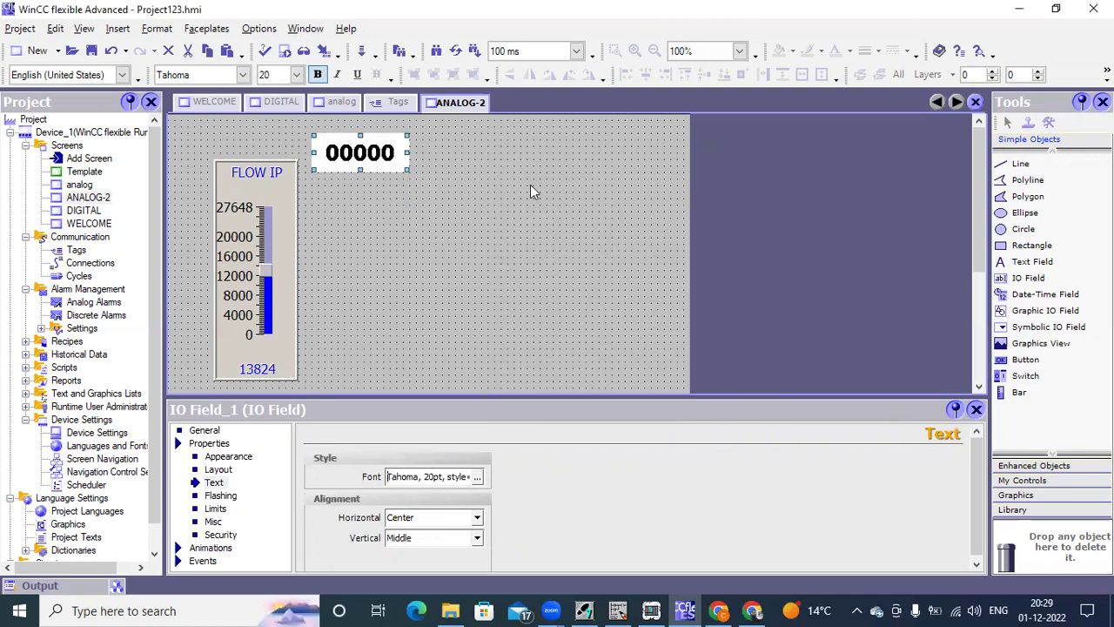
left_click(388, 155)
left_click(193, 431)
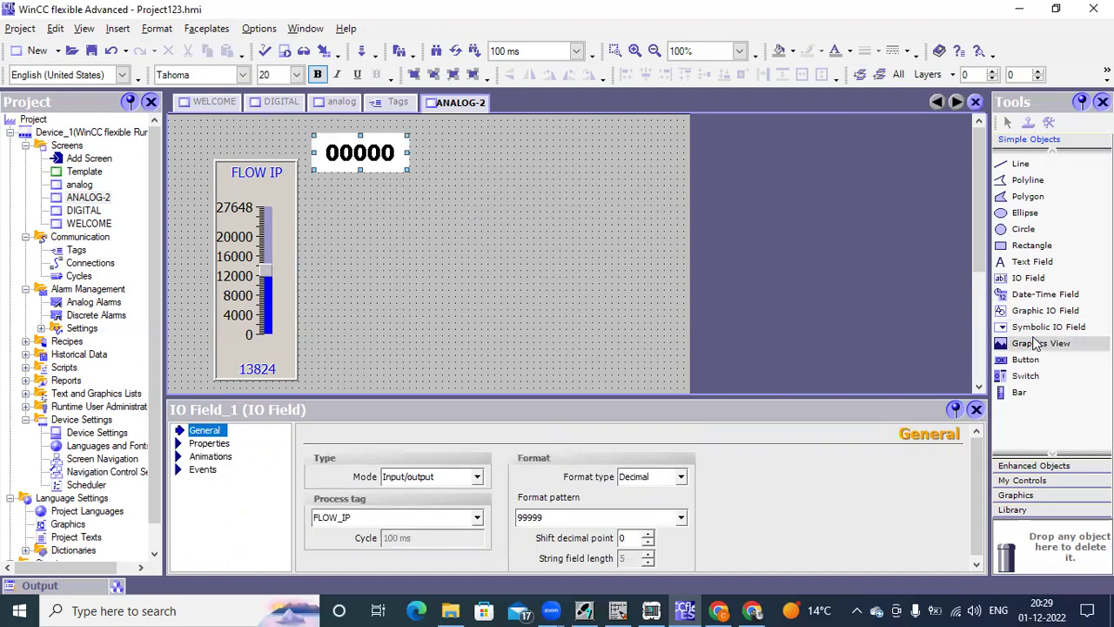
Draw a tall bar in the open area beyond the IO field and link its process value to the FLOW_OP tag.
left_click(1022, 392)
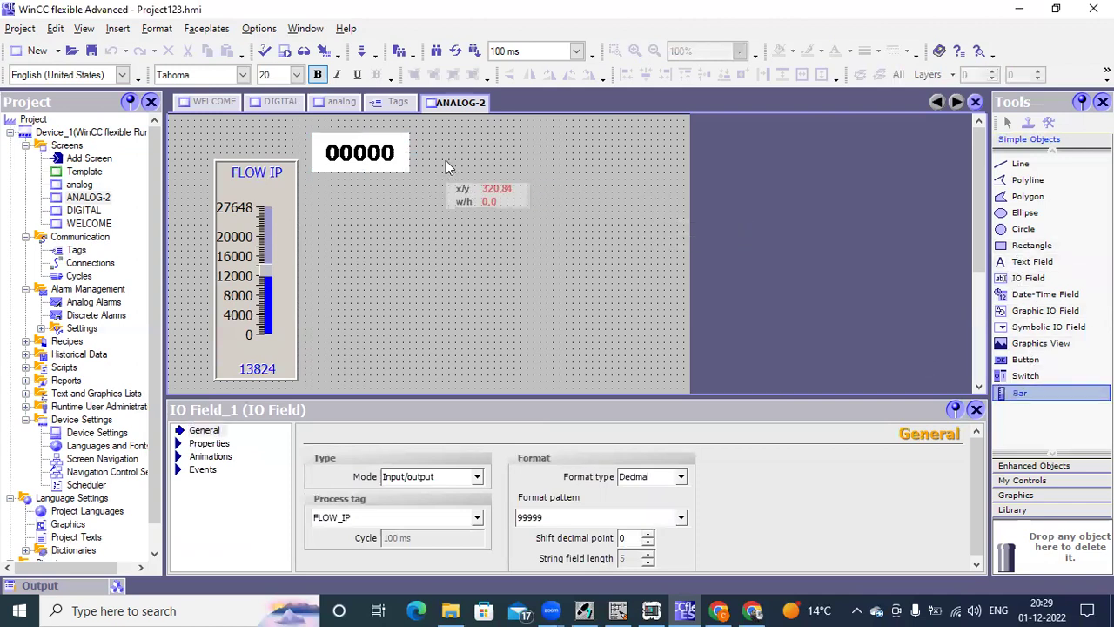
left_click_drag(461, 158, 585, 379)
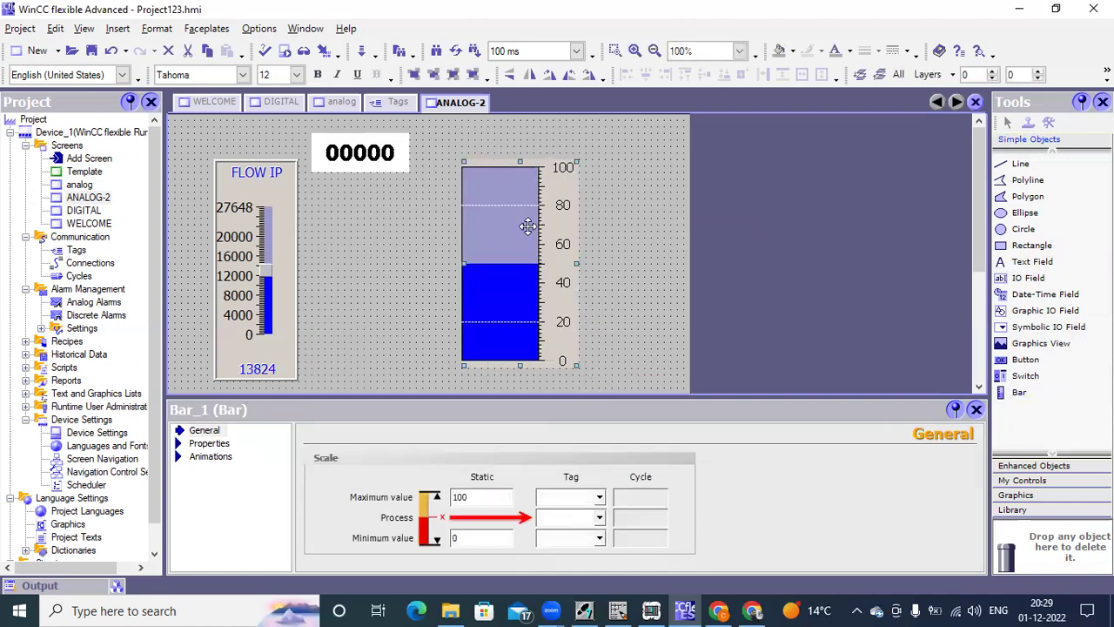
left_click(599, 517)
double_click(598, 392)
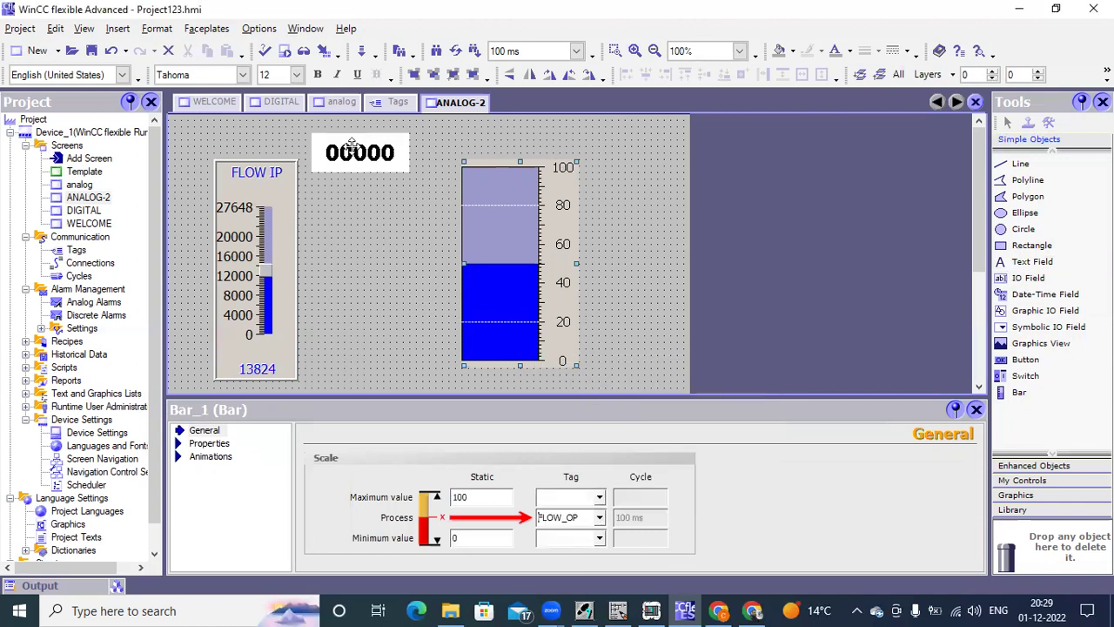
Deselect the bar on the ANALOG-2 screen and save the project.
left_click(403, 264)
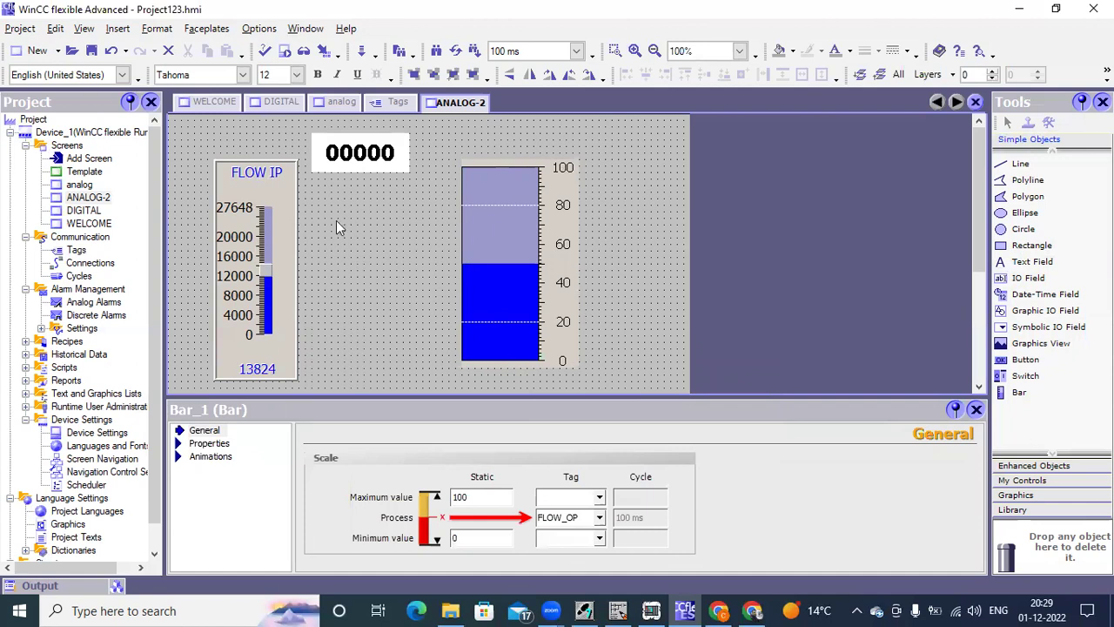
left_click(91, 51)
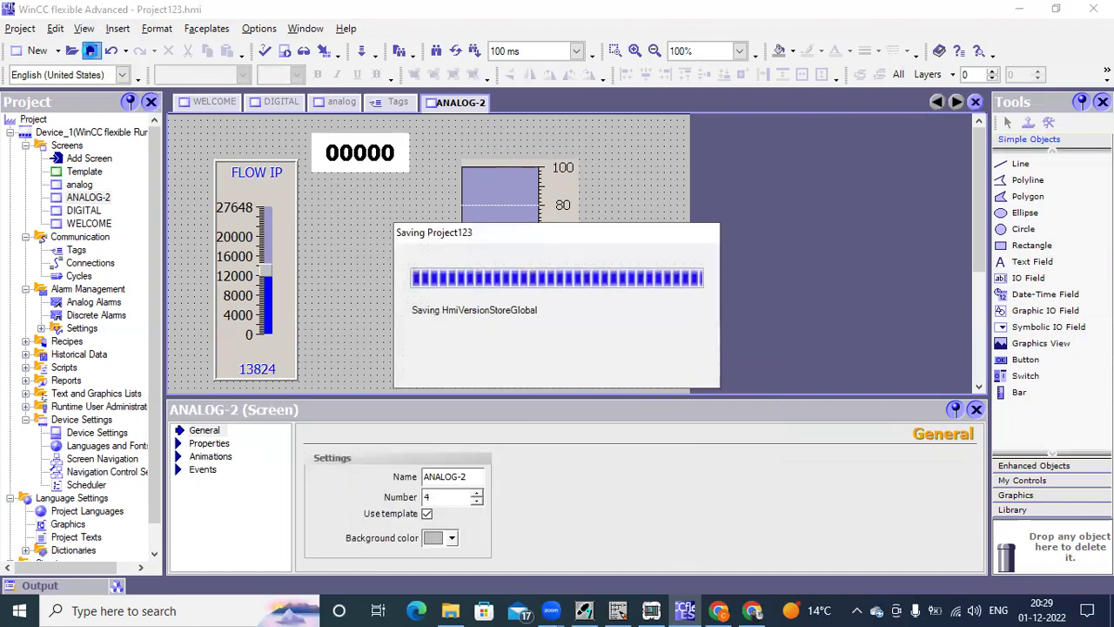
Copy the HOME button from the analog screen onto the ANALOG-2 screen and save the project.
left_click(338, 103)
left_click(588, 331)
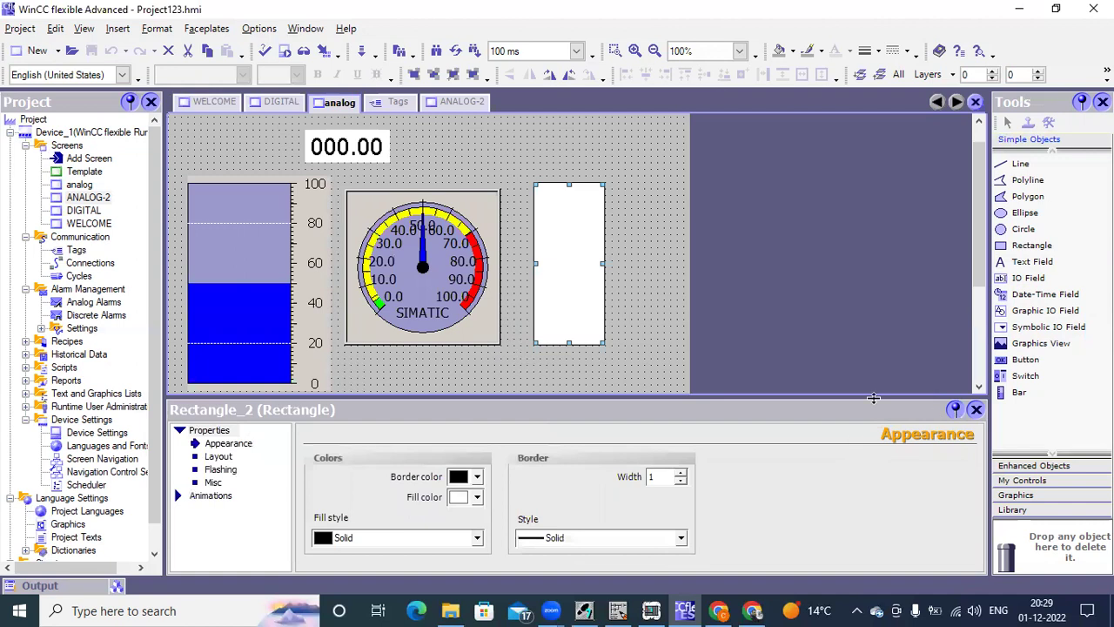
left_click_drag(857, 398, 857, 468)
left_click(650, 424)
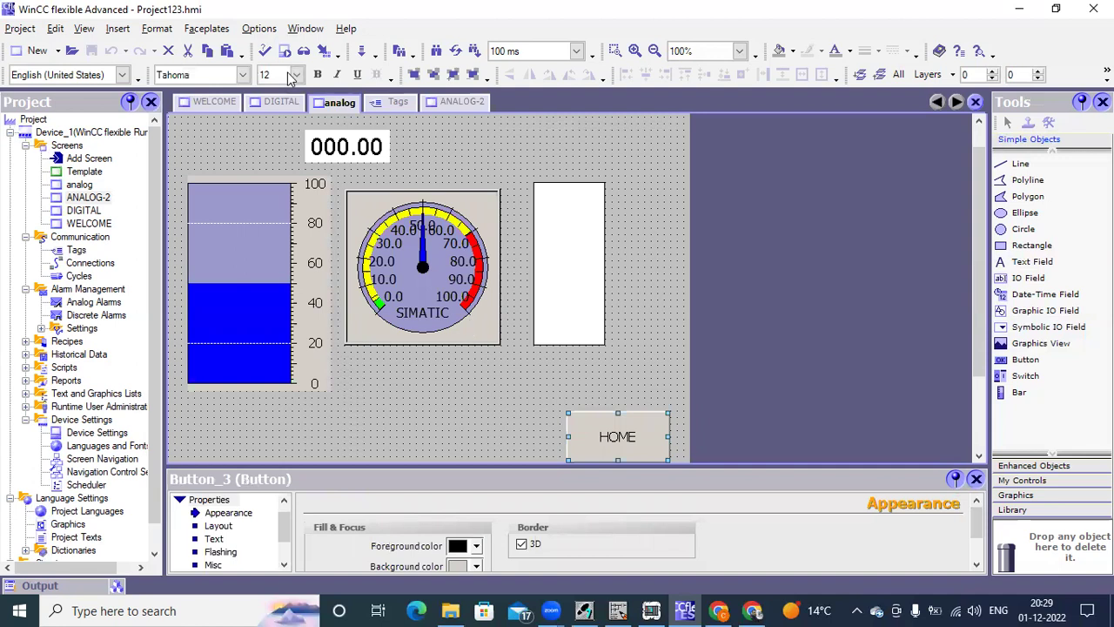
left_click(448, 102)
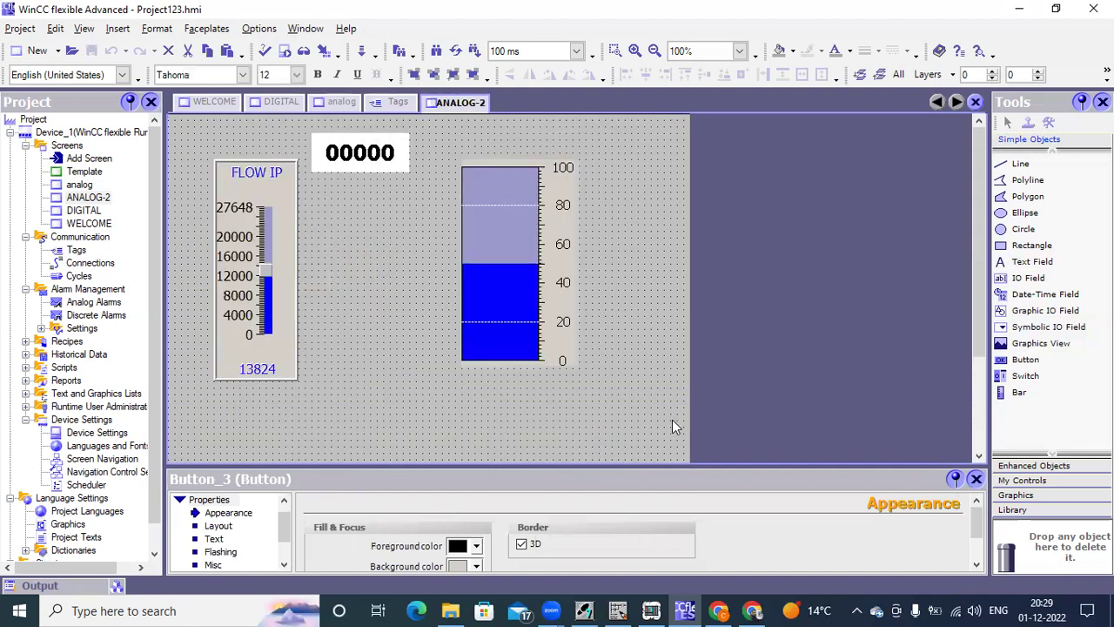
key("ctrl+v")
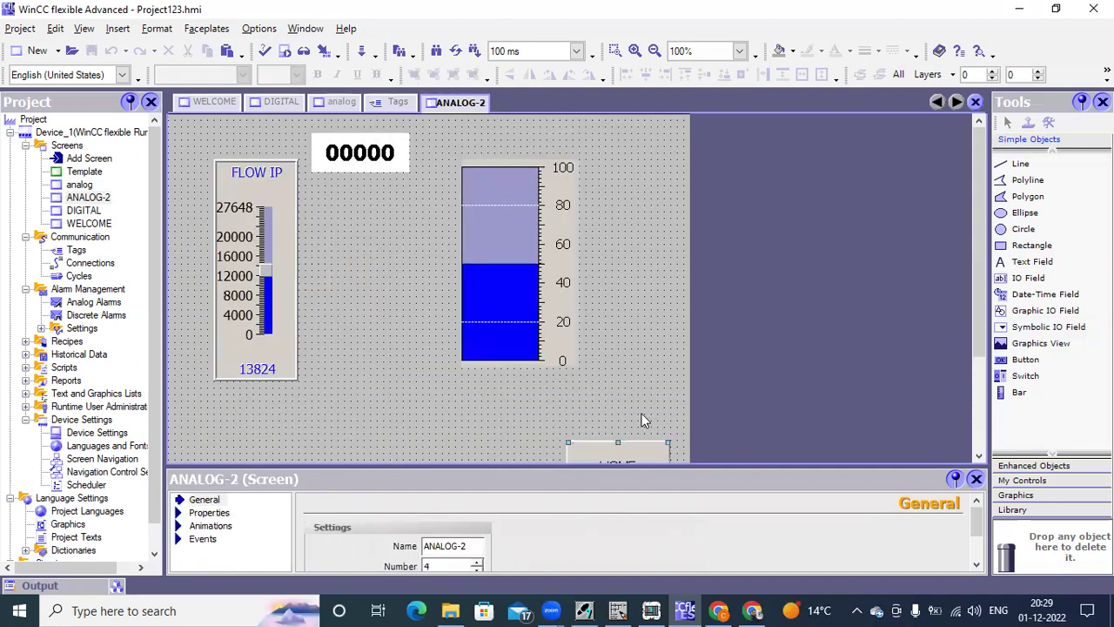
left_click(91, 51)
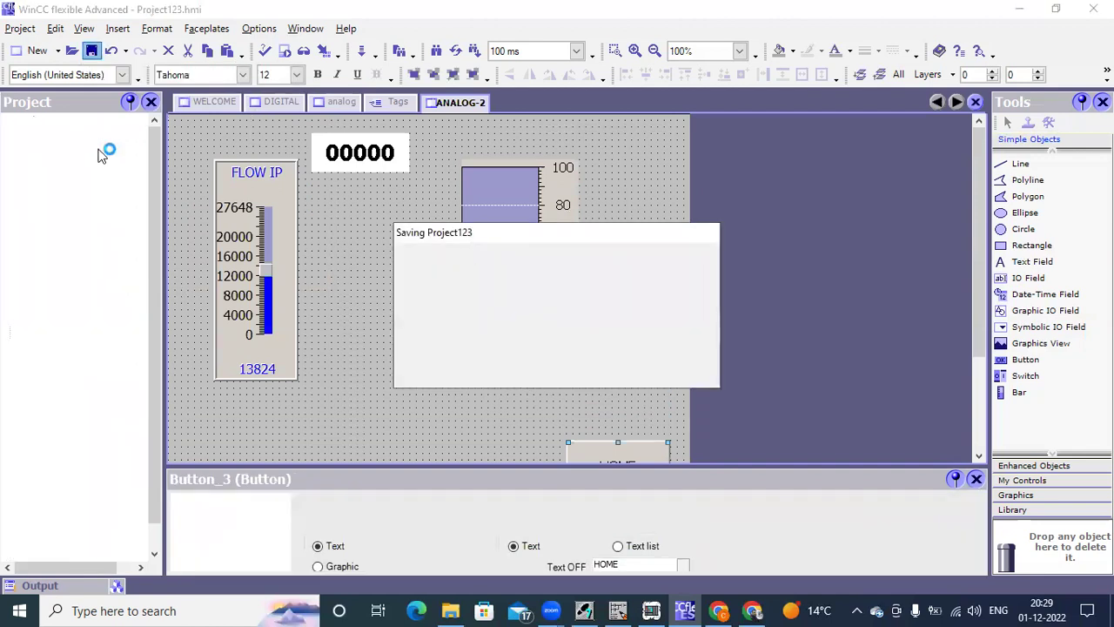
On the WELCOME screen, label the unnamed button directly below RECIPE as ANALOG-2.
left_click(99, 224)
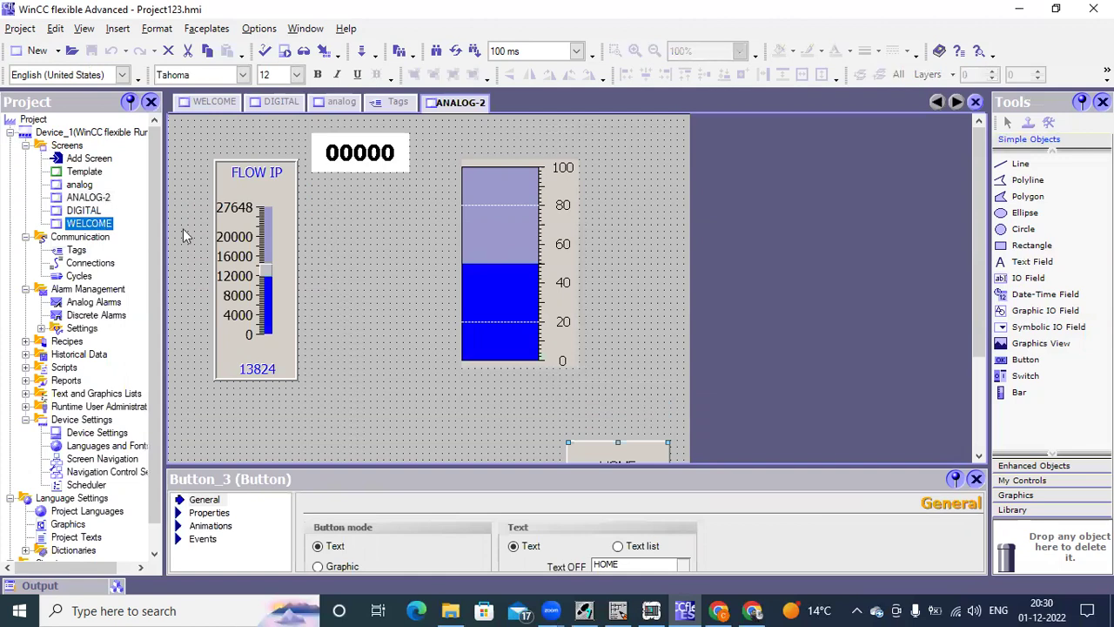
left_click(202, 108)
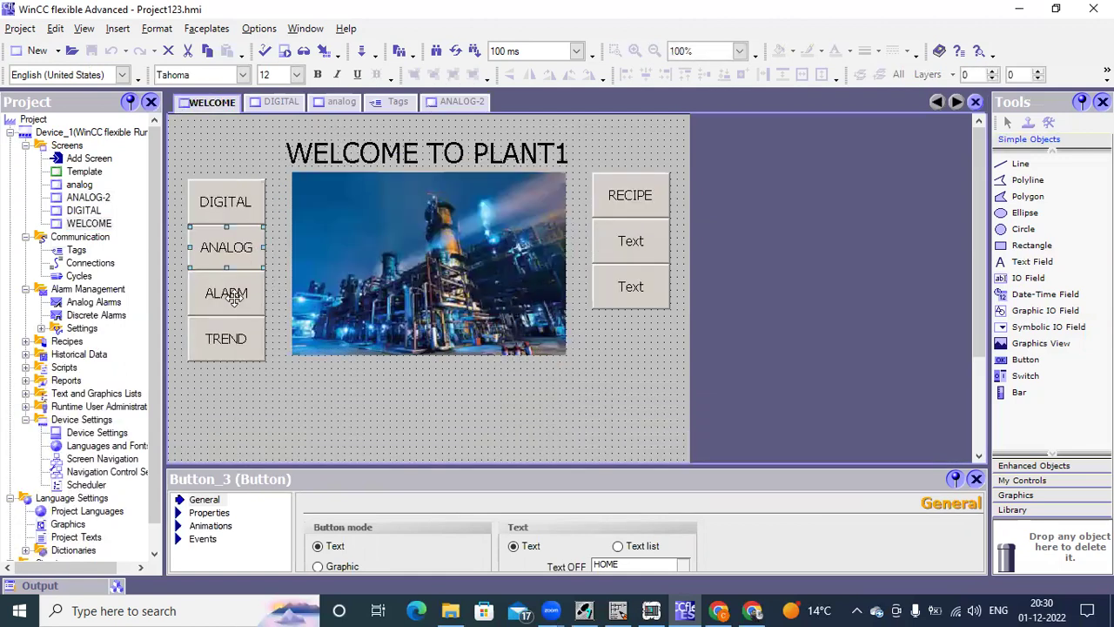
left_click(640, 247)
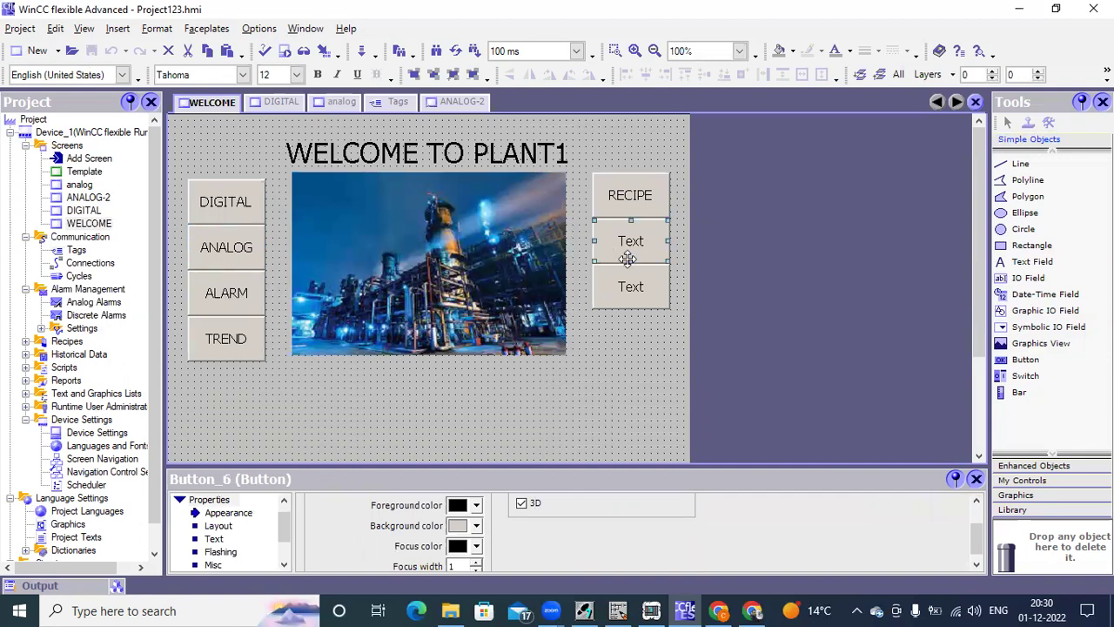
left_click(637, 241)
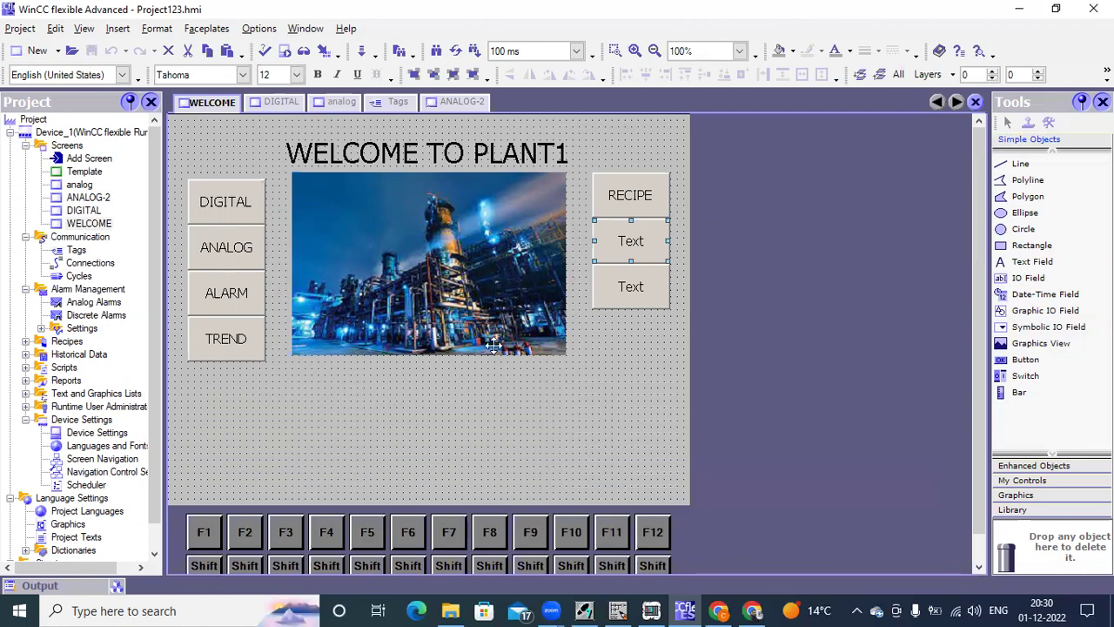
left_click(624, 231)
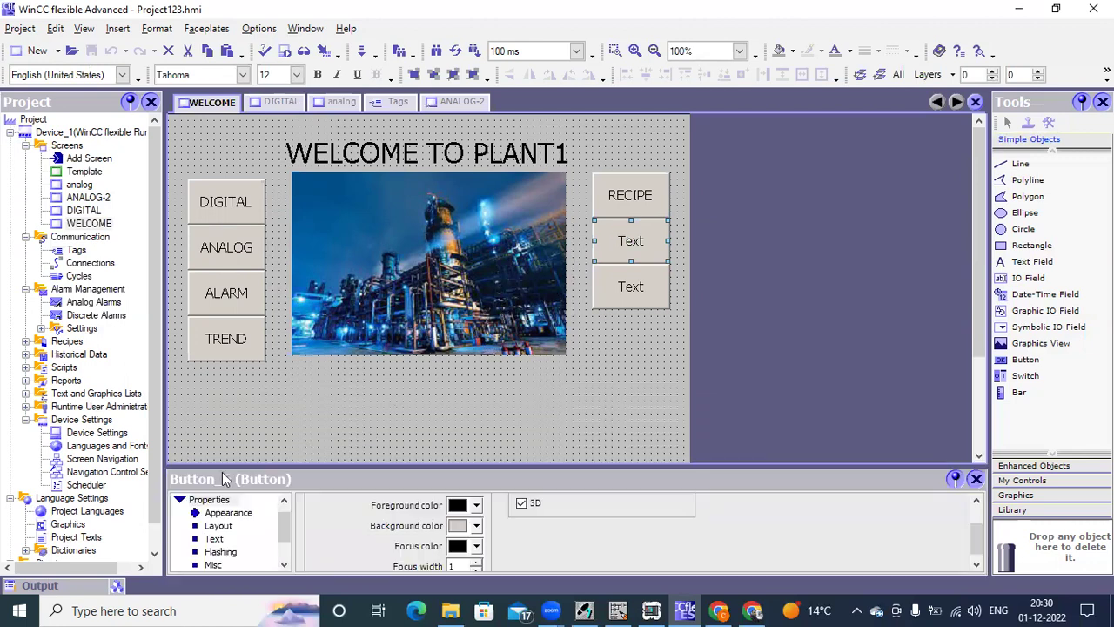
left_click_drag(322, 468, 323, 378)
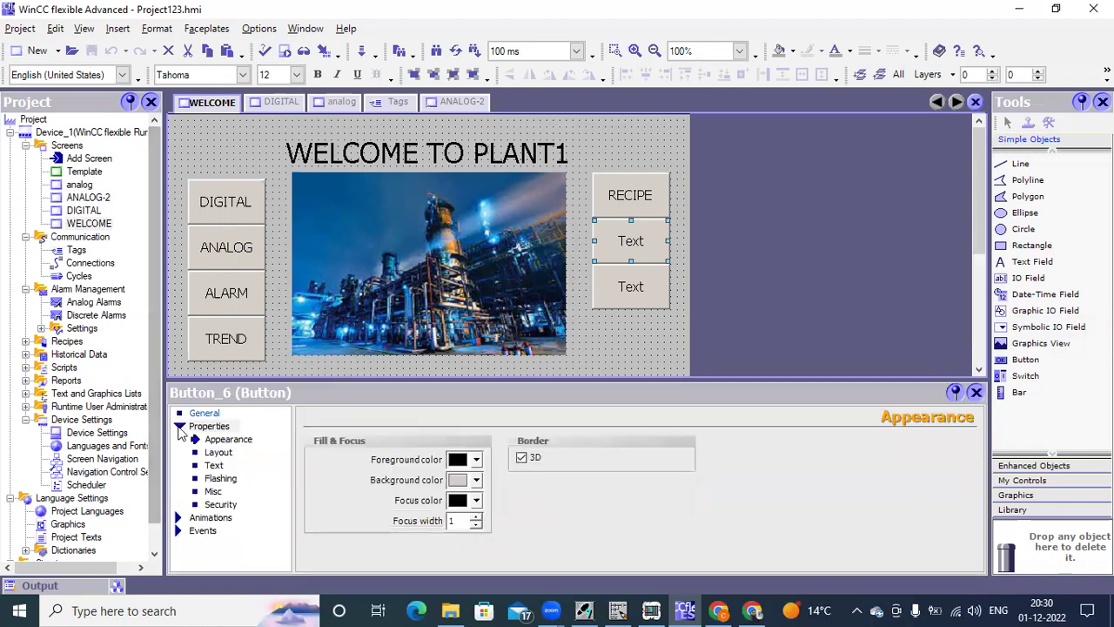
left_click(208, 426)
left_click(179, 427)
left_click(205, 412)
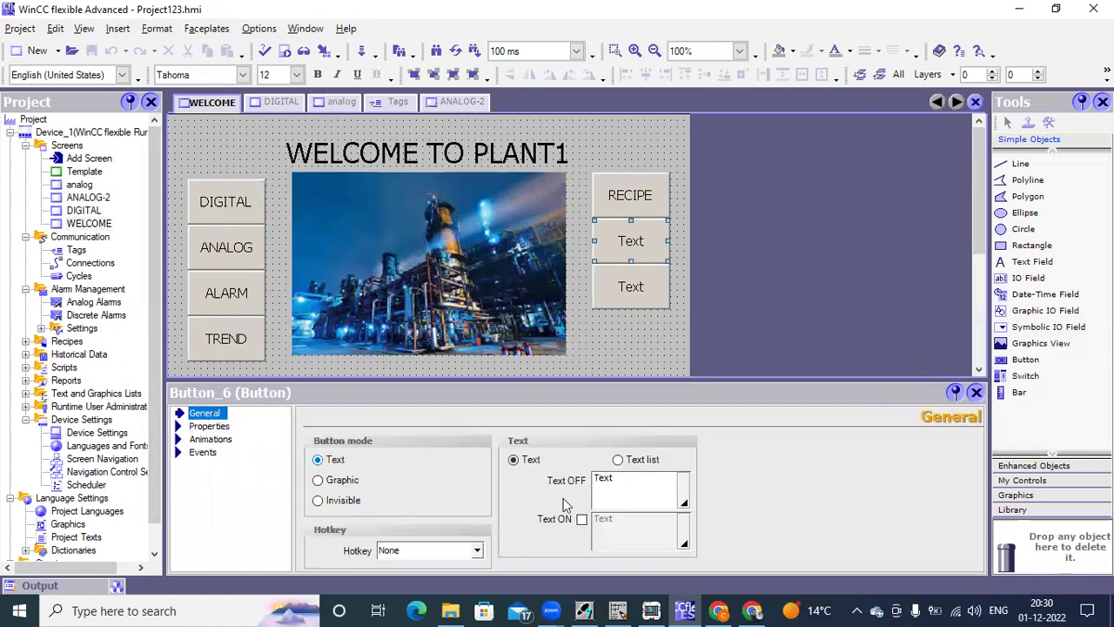
left_click(615, 481)
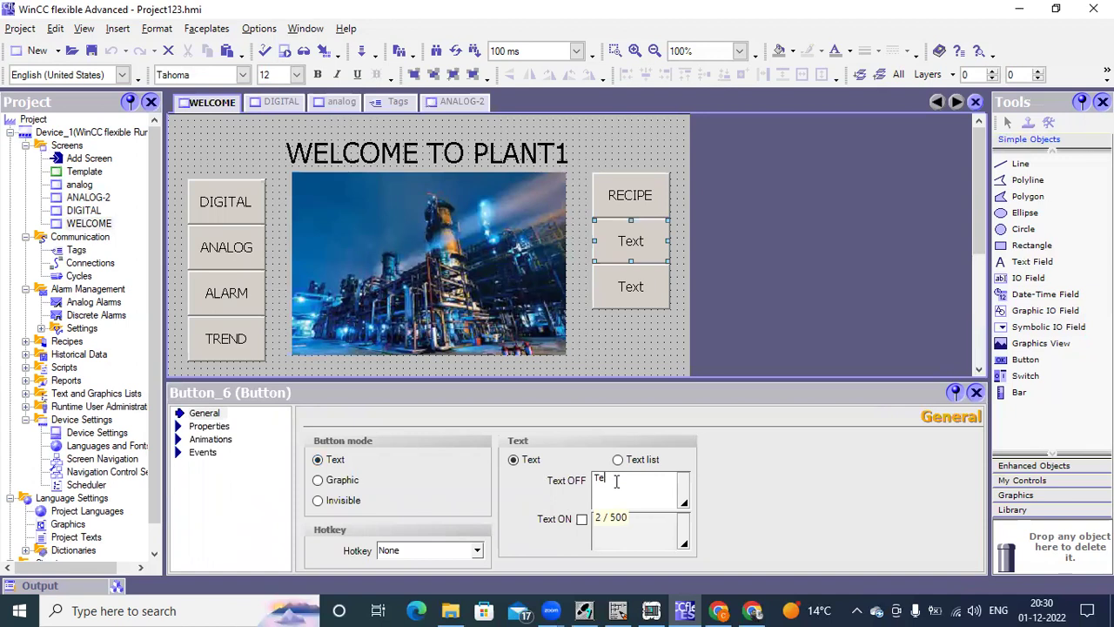
type("ANALOG-2")
left_click(626, 261)
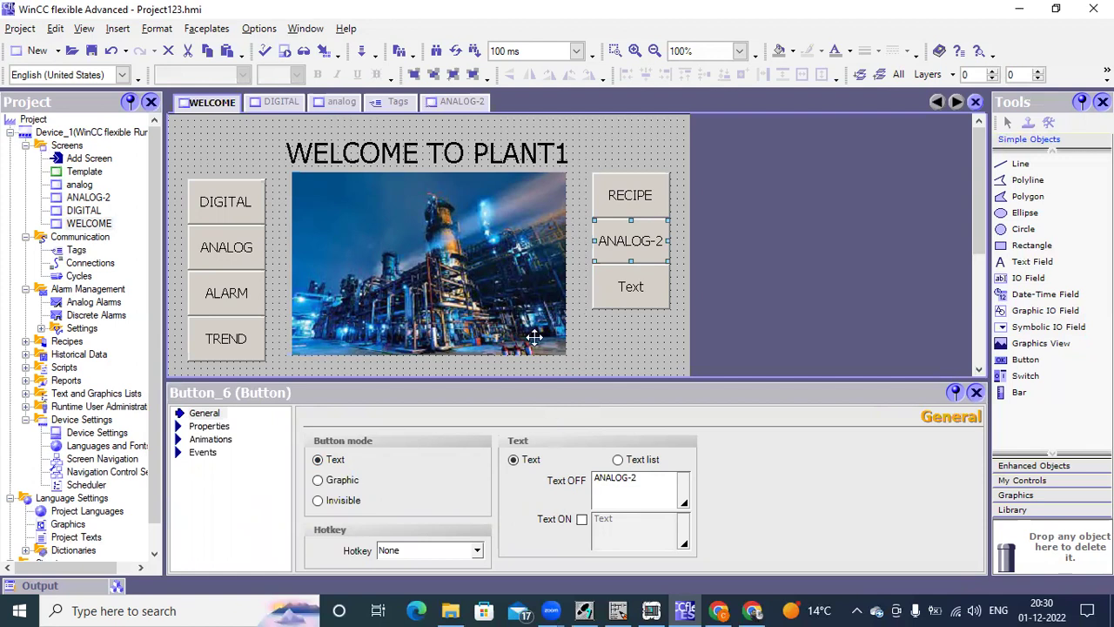
Assign ActivateScreen with screen name ANALOG-2 to the ANALOG-2 button's Press event, and save the project.
left_click(184, 454)
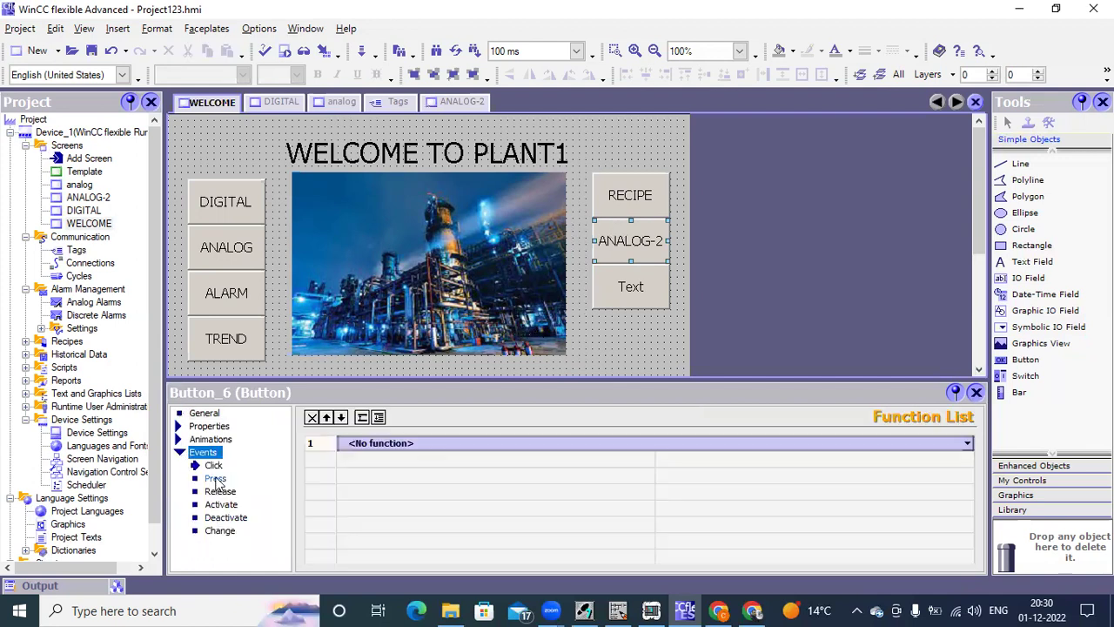
left_click(215, 479)
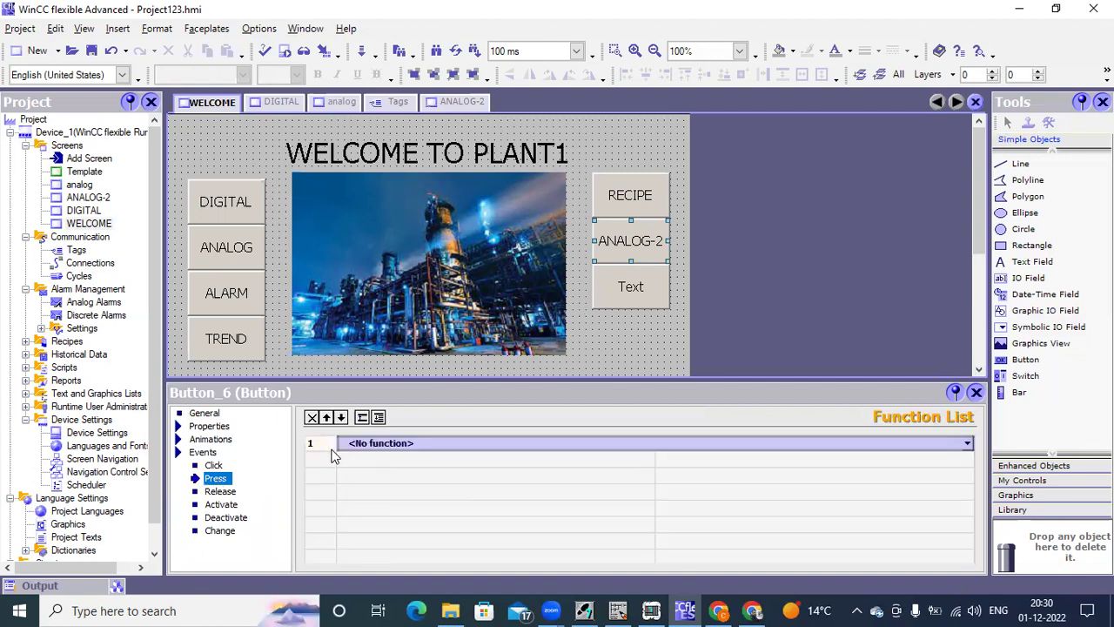
left_click(968, 444)
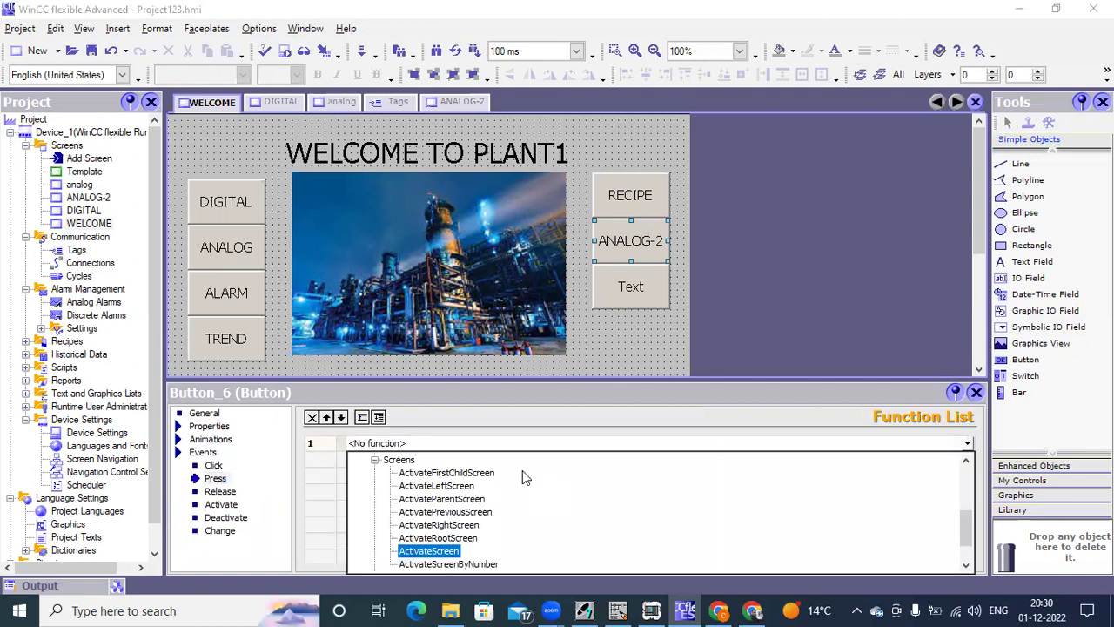
left_click(428, 551)
left_click(836, 465)
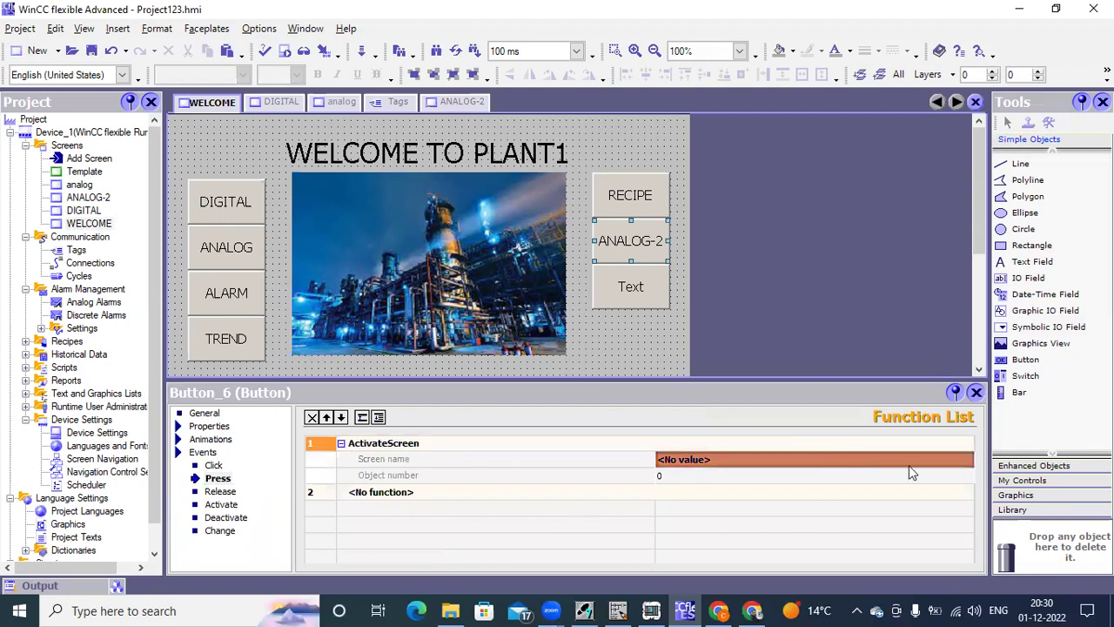
left_click(968, 459)
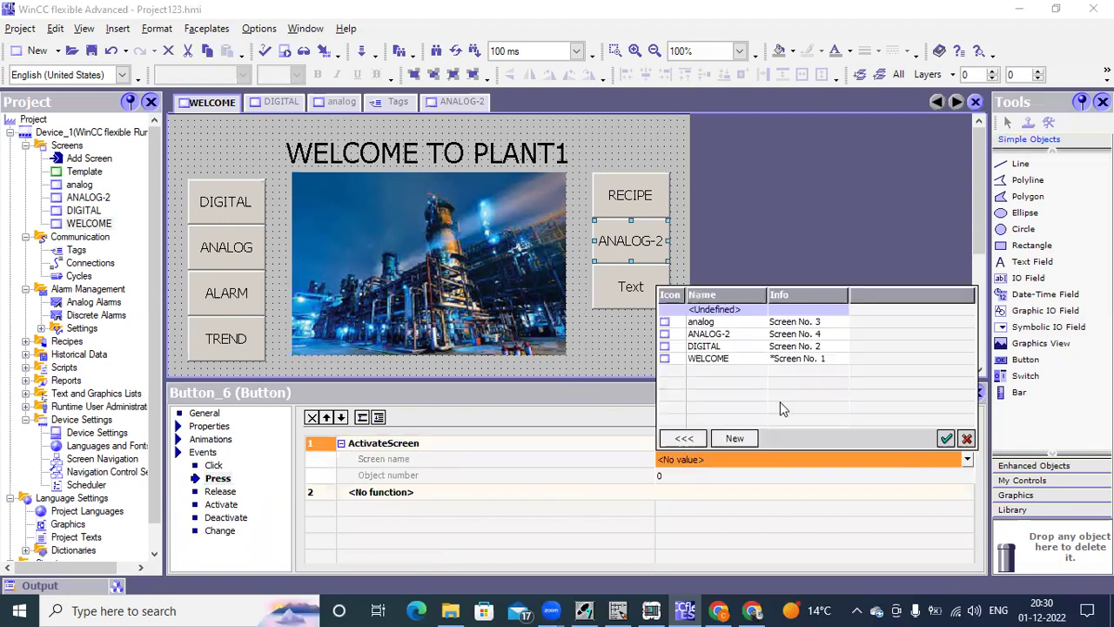
double_click(697, 338)
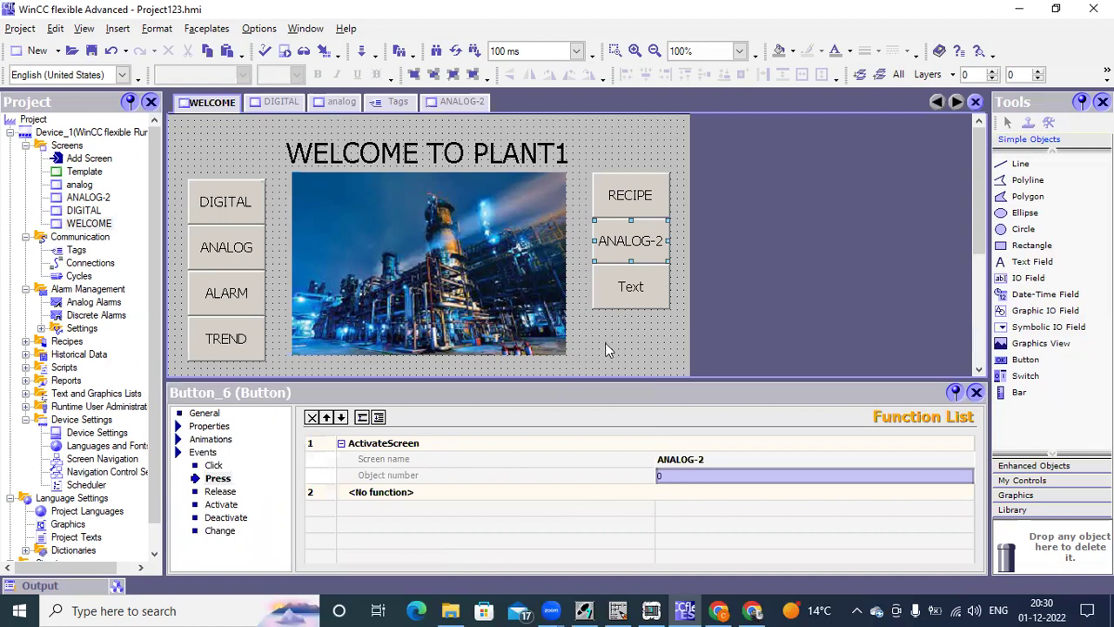
left_click(608, 350)
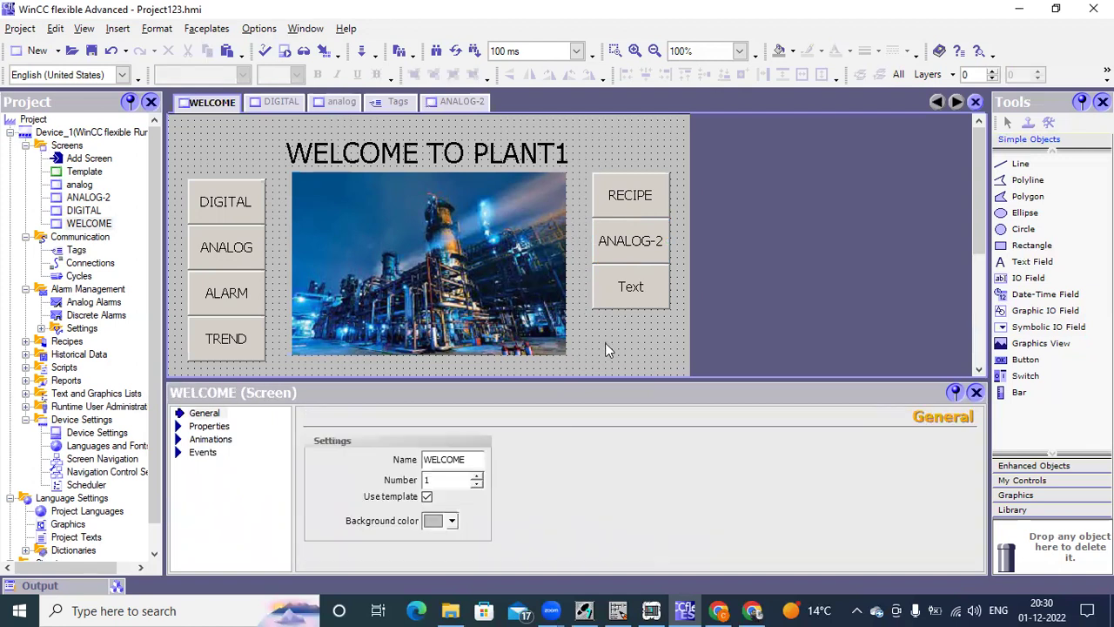
left_click(91, 53)
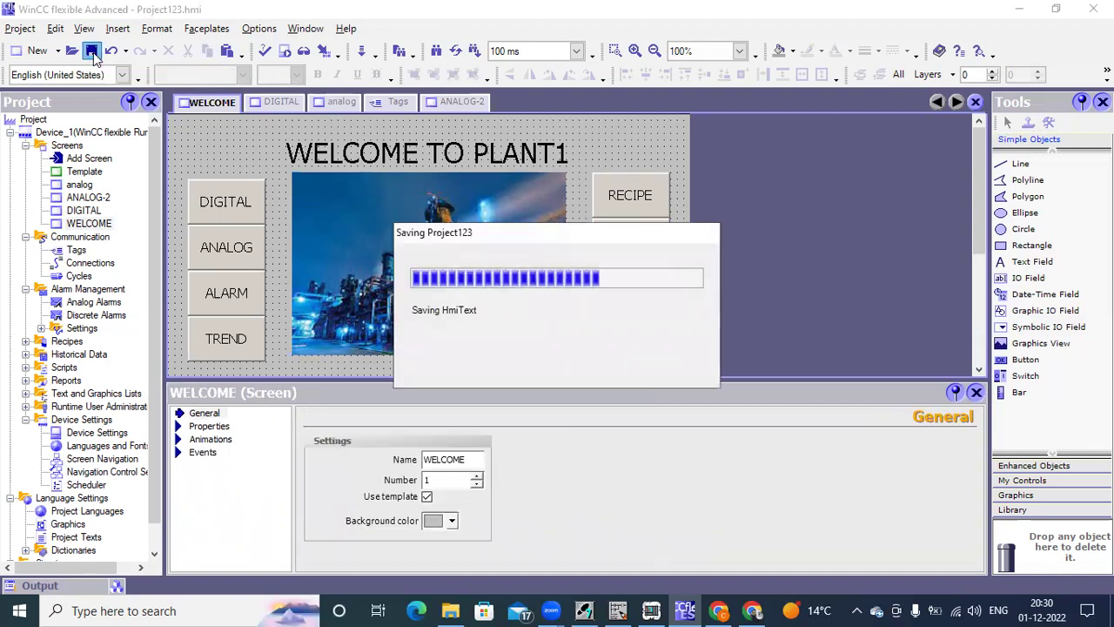
Start the runtime and open the ANALOG-2 screen from the WELCOME screen.
left_click(286, 54)
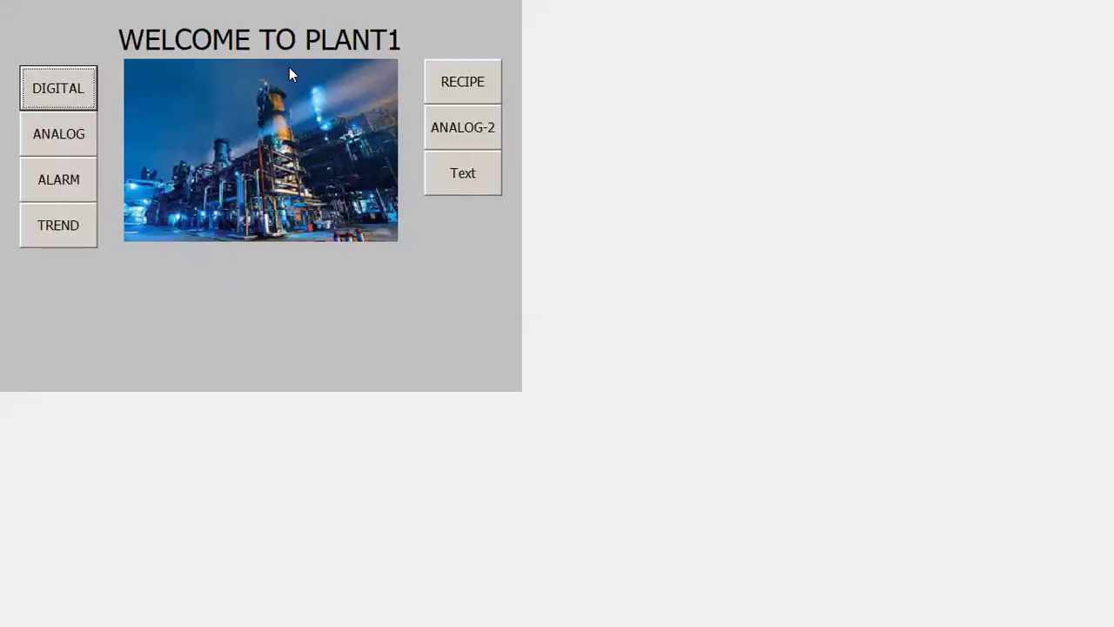
left_click(482, 130)
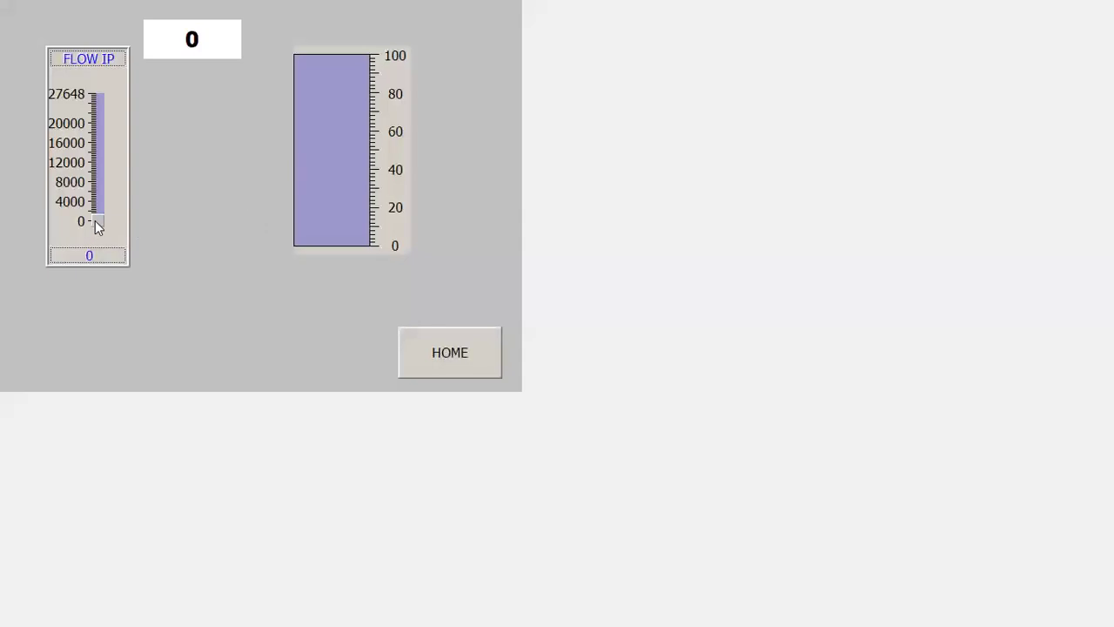
Test the FLOW IP slider by raising it to about 1949, up to the maximum 27648, and lowering it to about 11874.
left_click_drag(95, 220, 96, 211)
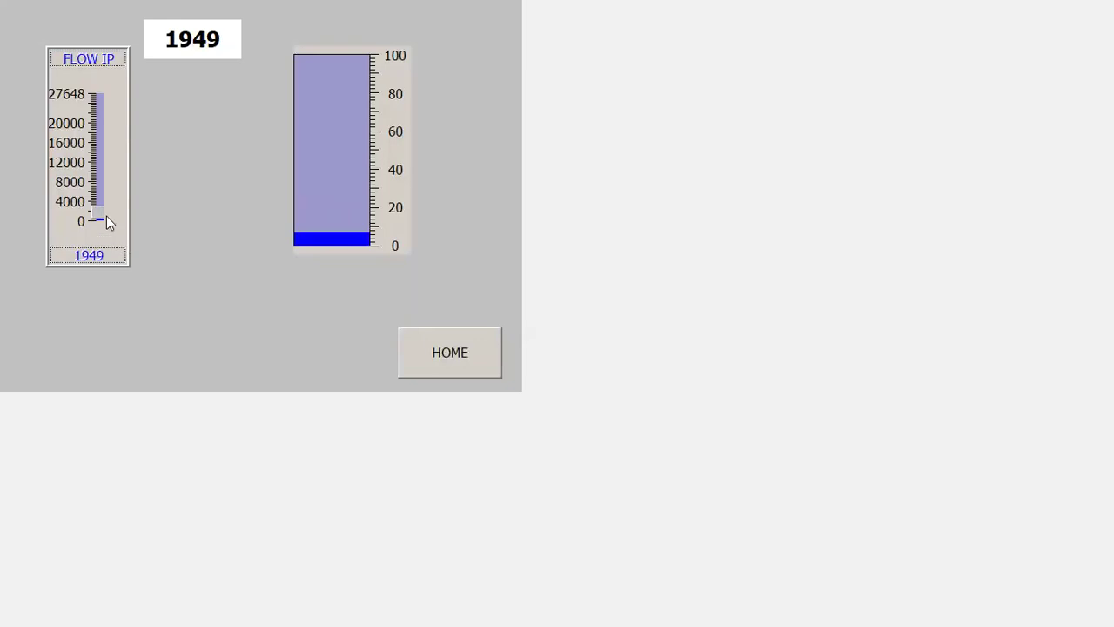
left_click_drag(103, 210, 100, 96)
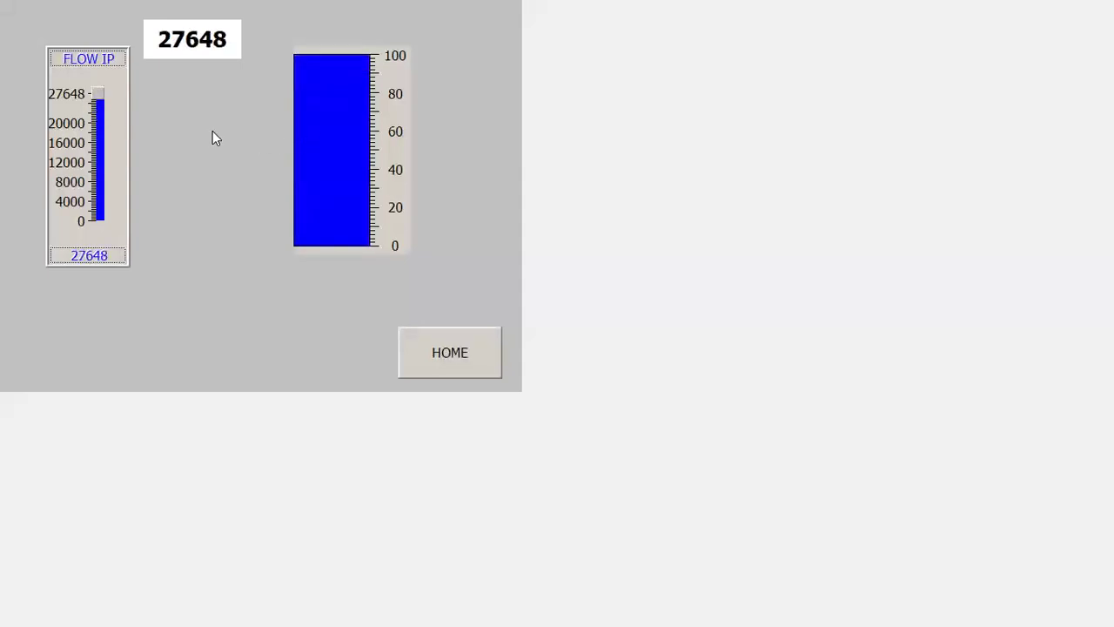
left_click_drag(100, 97, 94, 165)
Enter 12000 in the flow IO field, and raise the FLOW IP slider to about 16128.
left_click(160, 37)
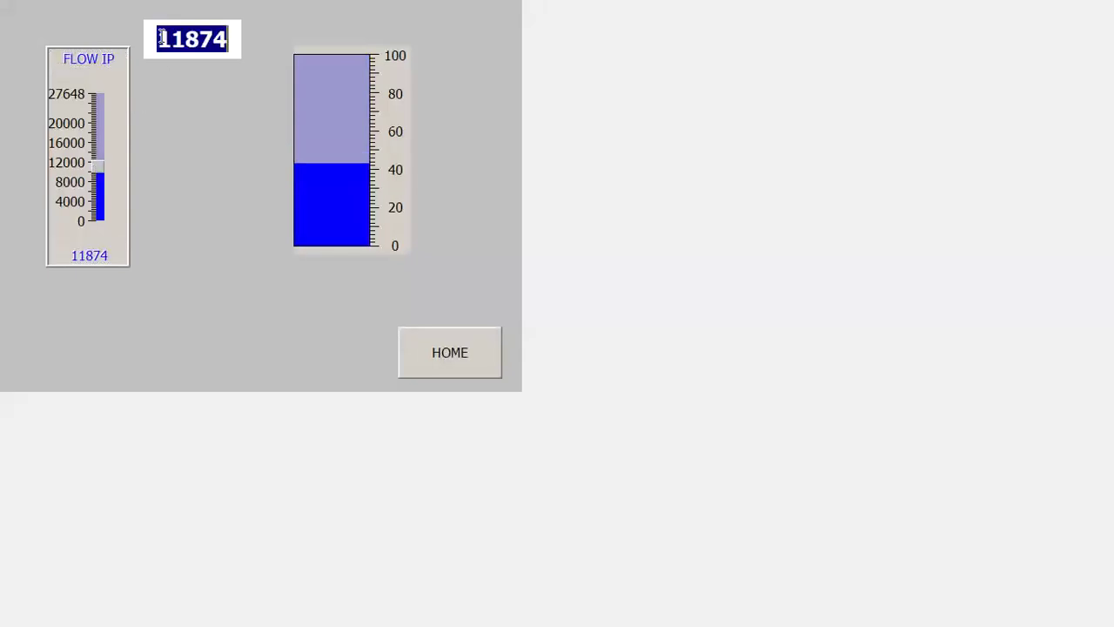
type("12000")
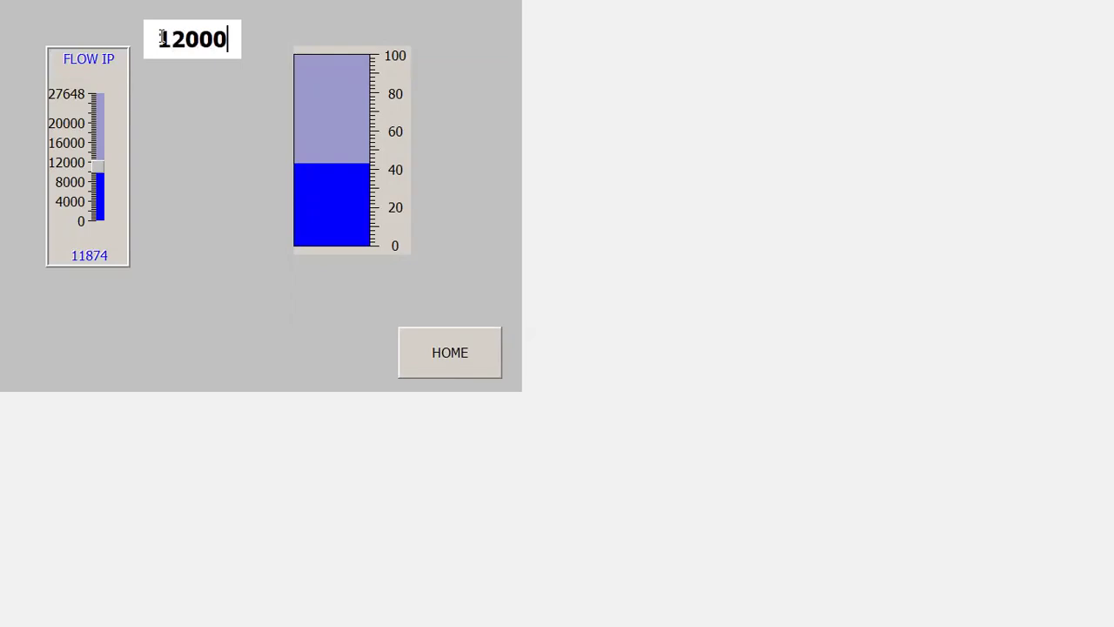
key("Return")
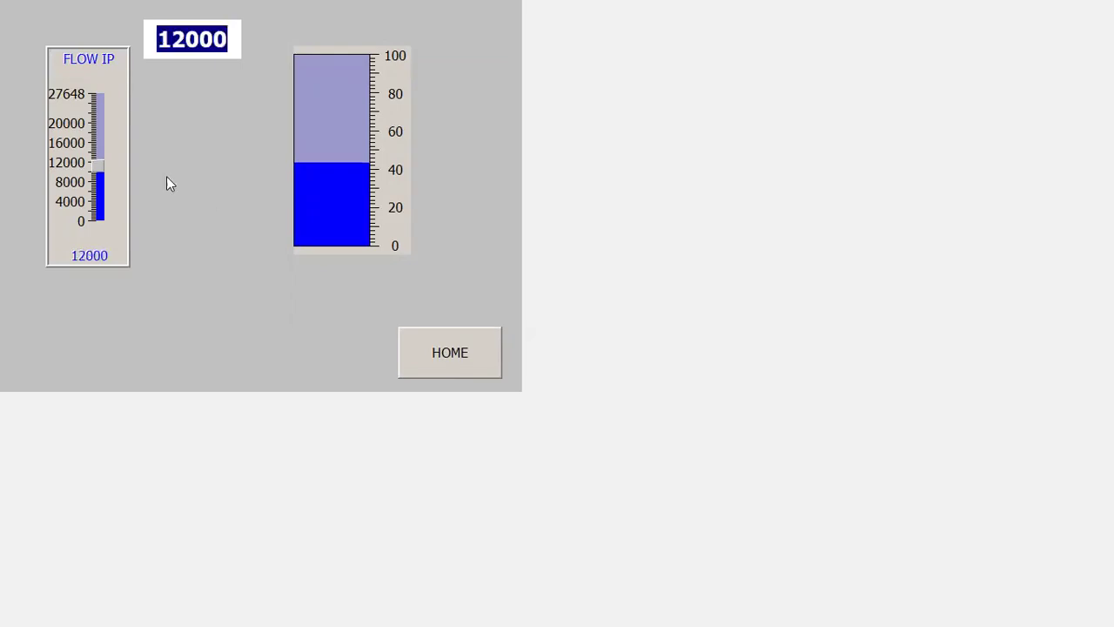
left_click_drag(99, 173, 99, 152)
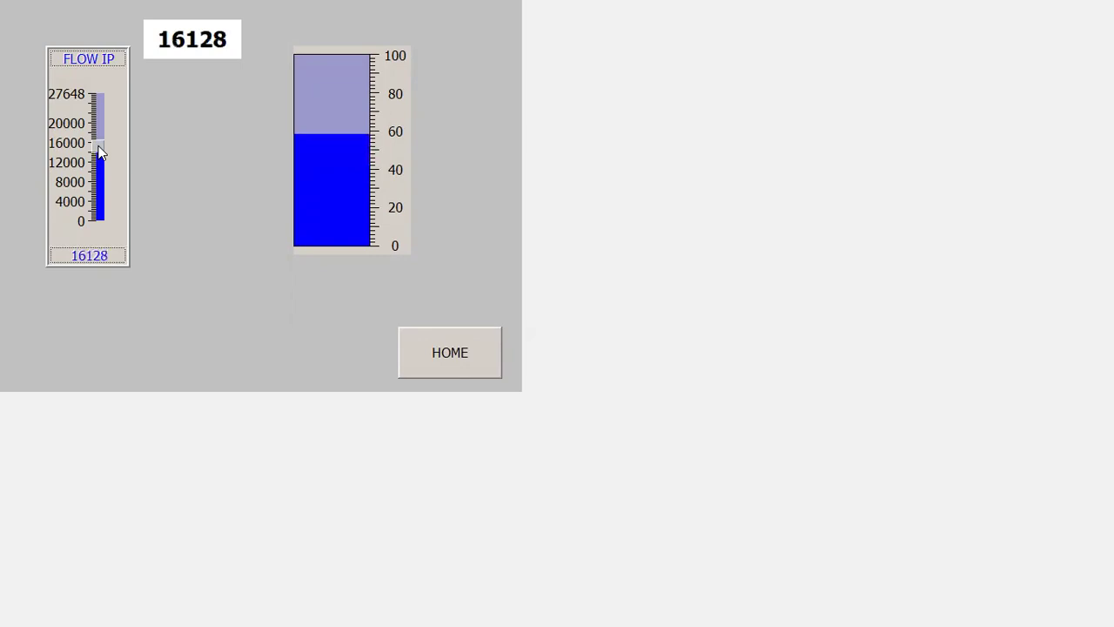
Enter 15000 in the flow IO field, and lower the FLOW IP slider to about 8329.
left_click(163, 37)
type("150")
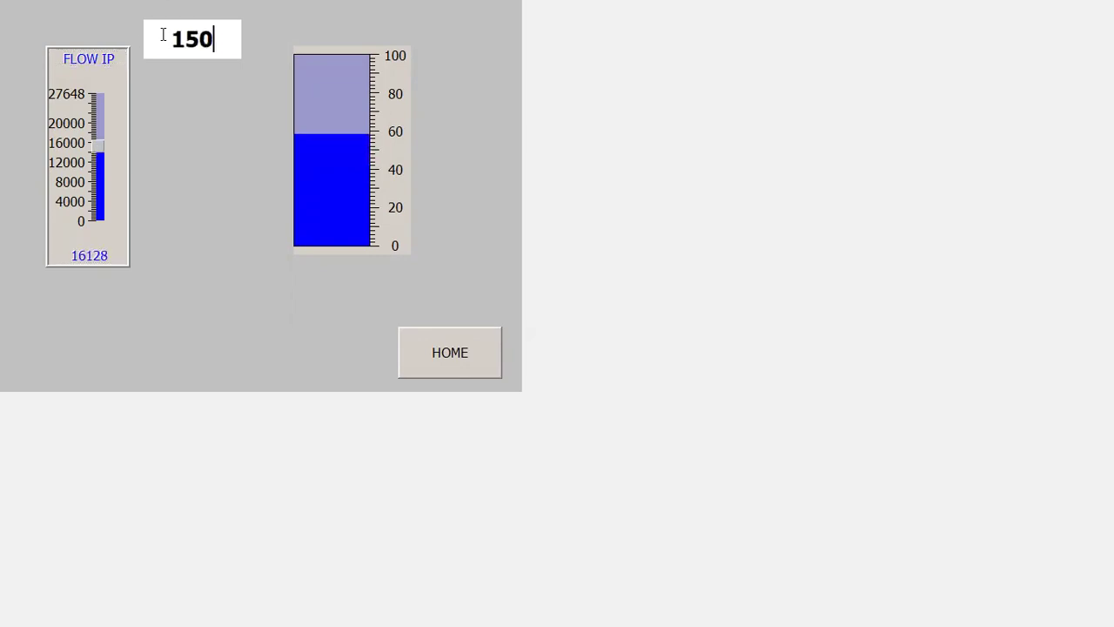
type("00")
key("Return")
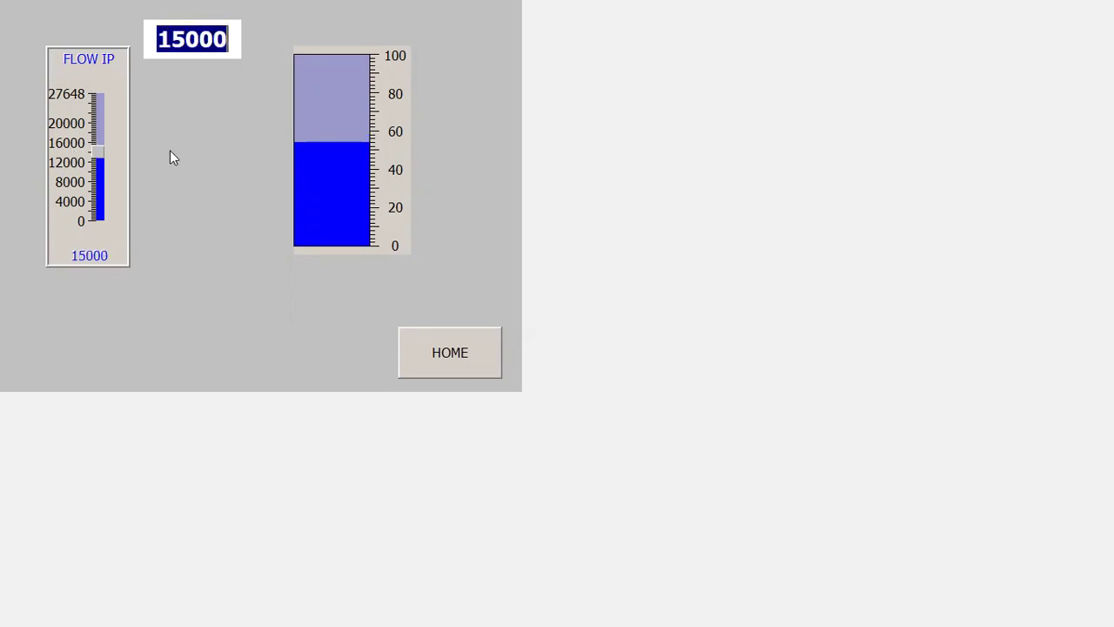
left_click_drag(98, 152, 97, 184)
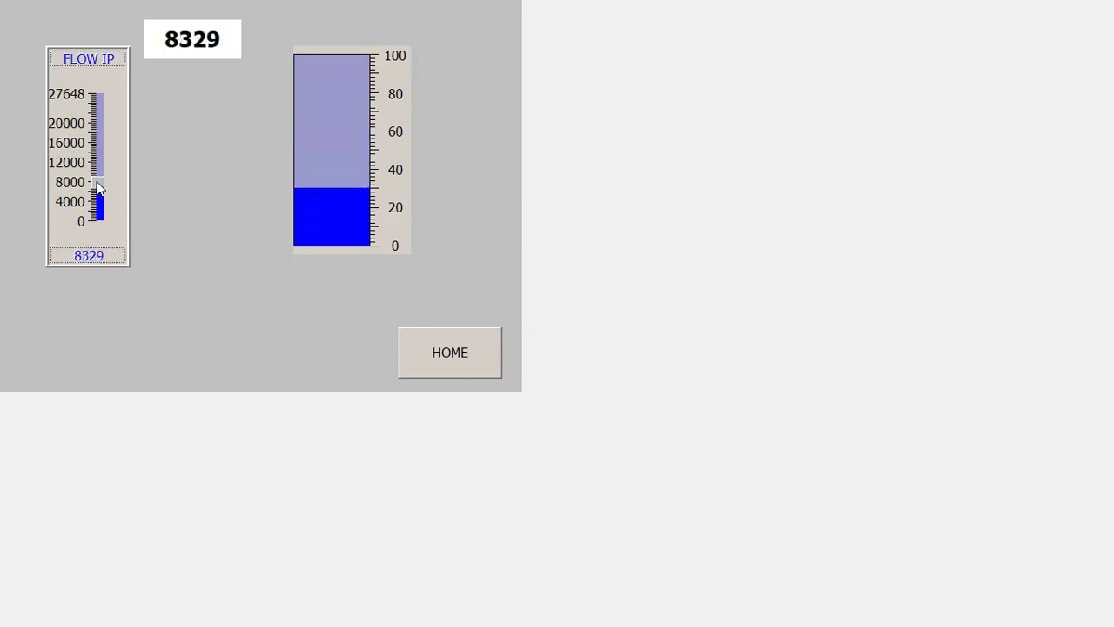
Return to the runtime's WELCOME screen, then close the runtime and collapse the compiler output in the screen editor.
left_click(481, 350)
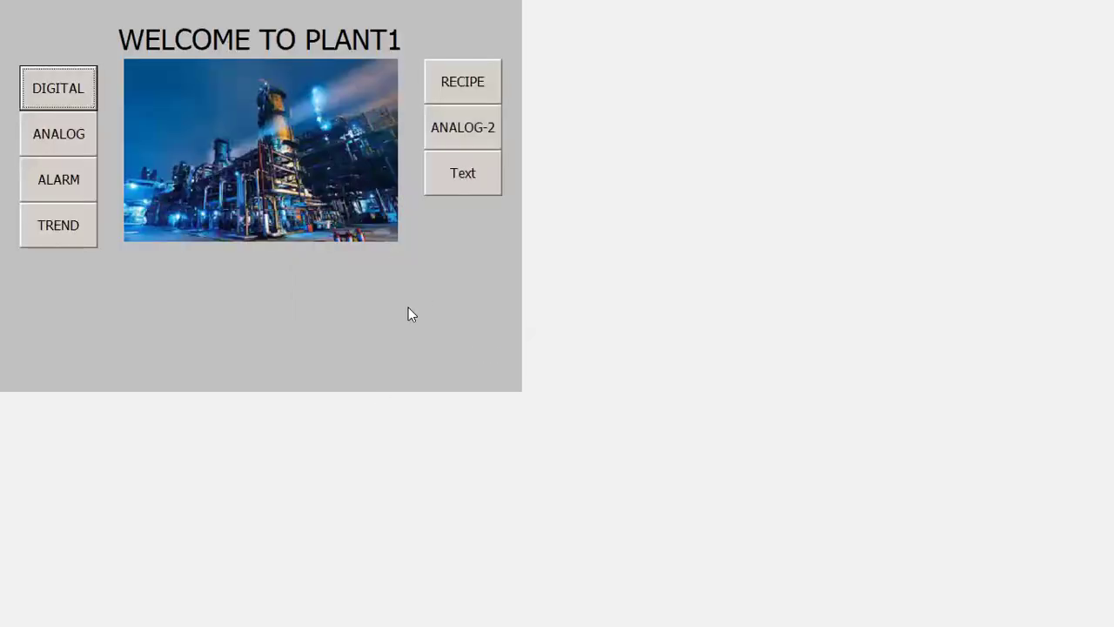
key("super")
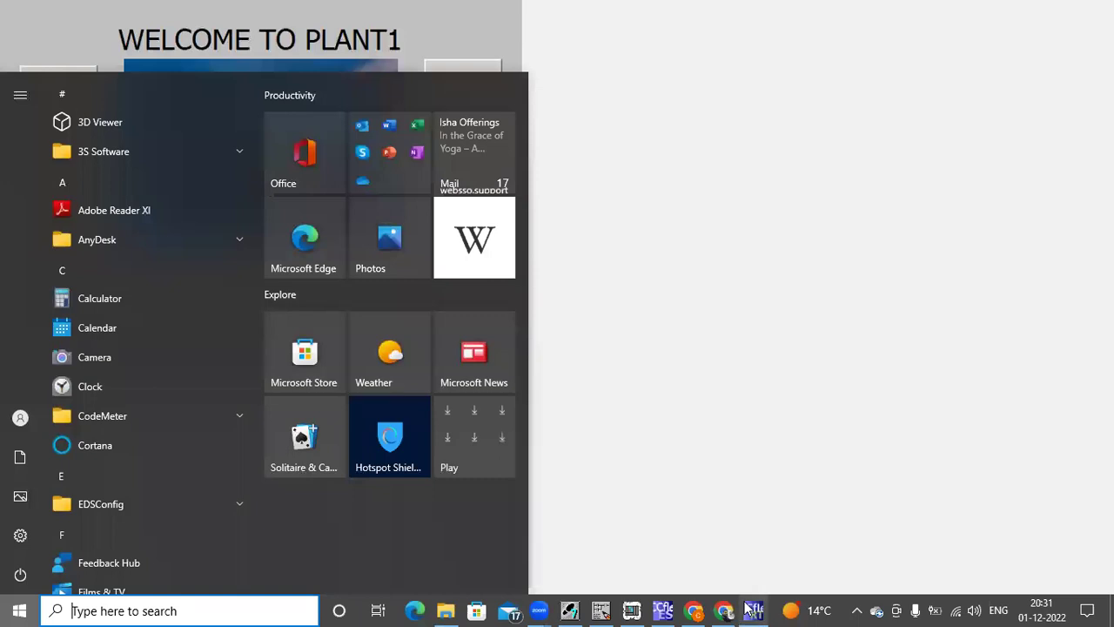
left_click(824, 487)
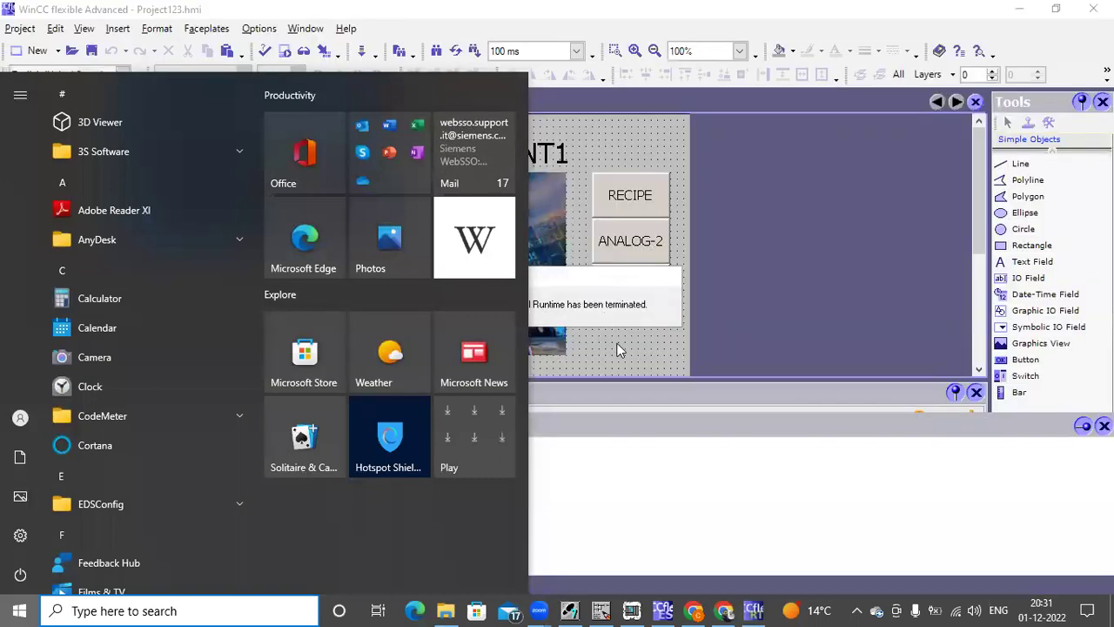
left_click(575, 246)
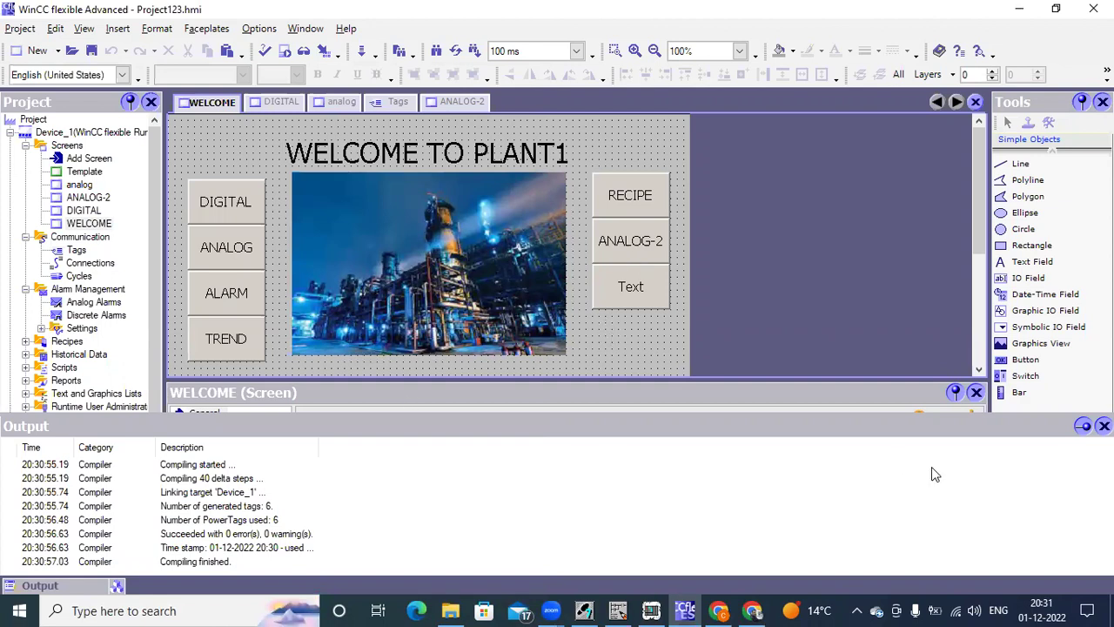
left_click(1084, 426)
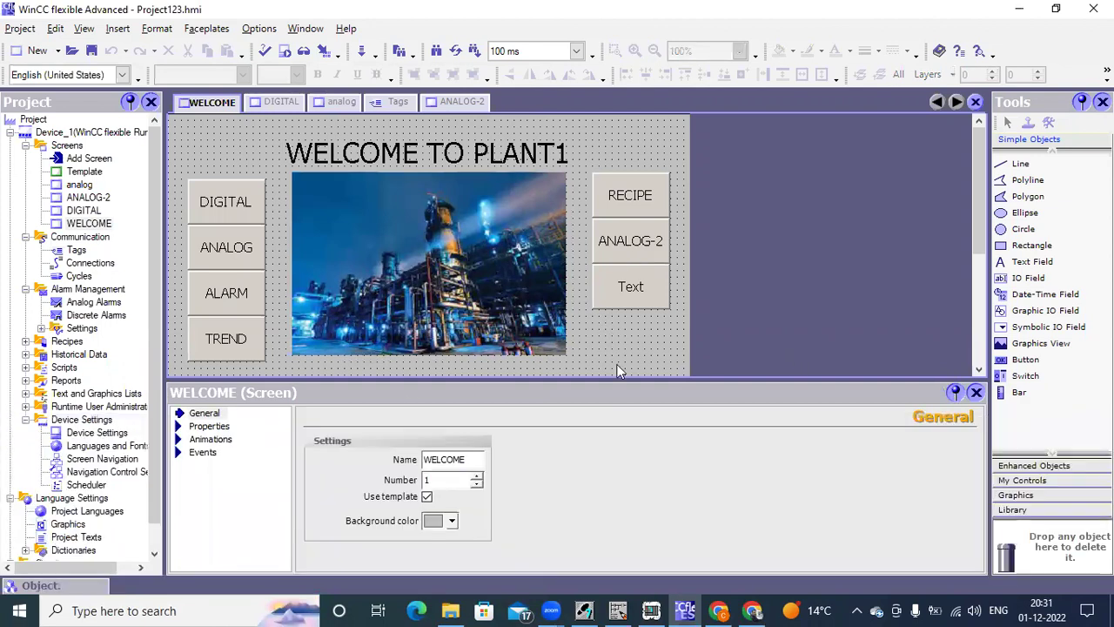
Add a new screen to the project and rename it ANALOG-3.
double_click(97, 162)
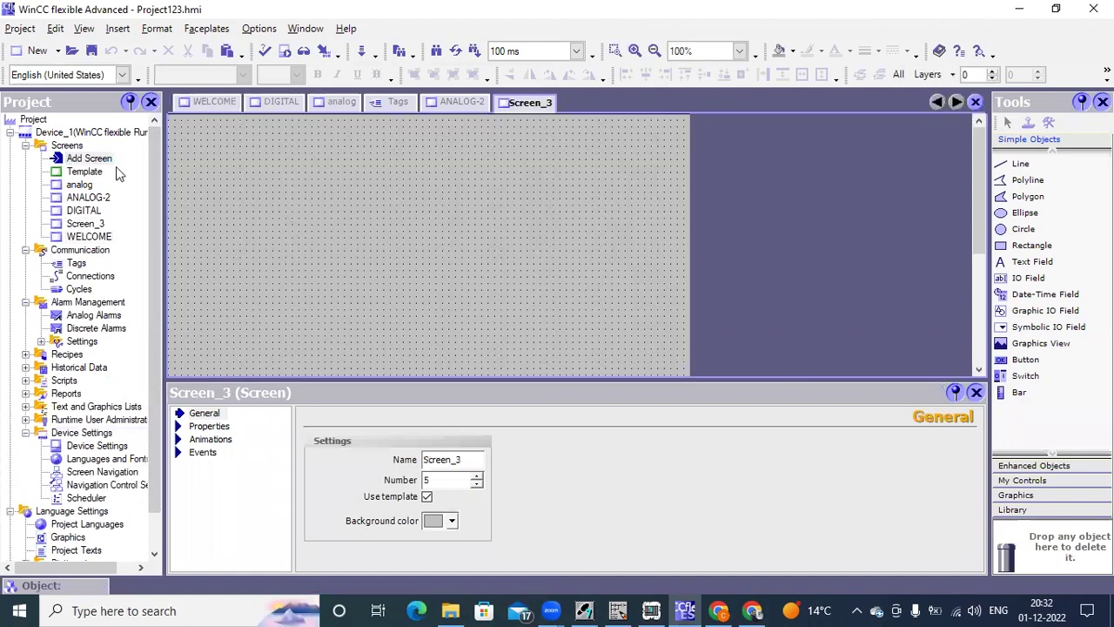
left_click(84, 225)
right_click(84, 228)
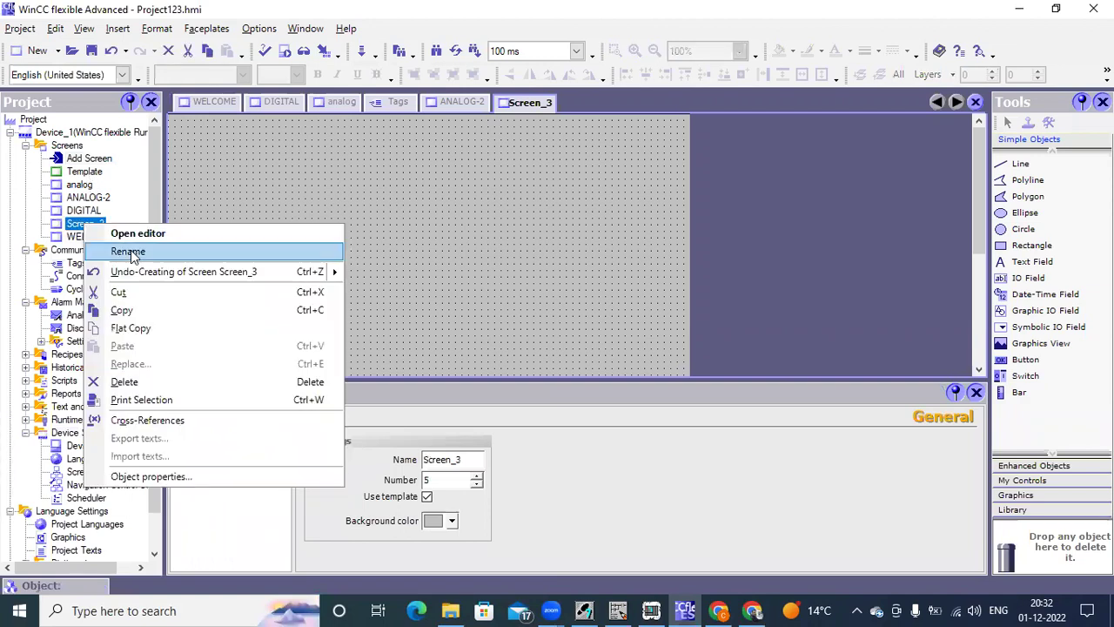
left_click(121, 250)
type("A")
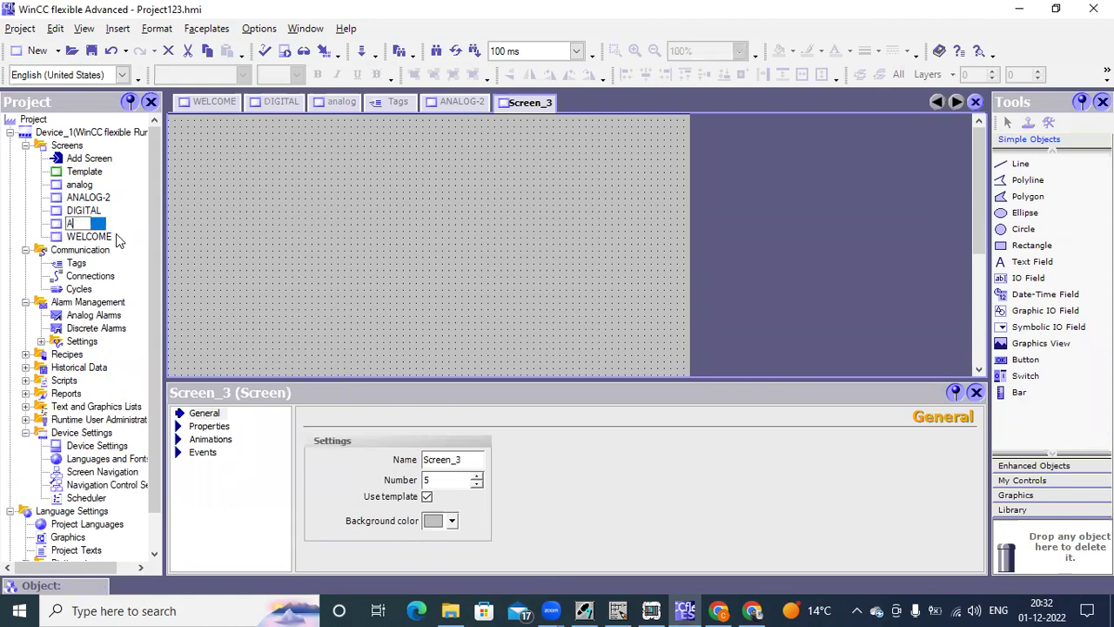
type("NALOG-3")
key("Return")
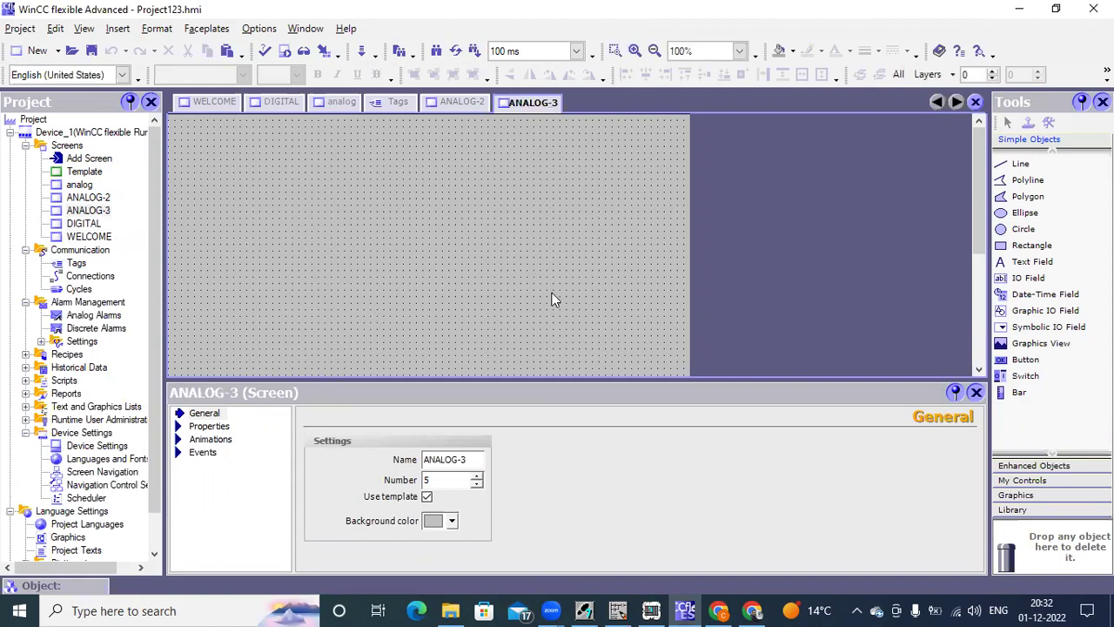
Place a vertical slider near the left edge of the ANALOG-3 screen.
left_click(1027, 466)
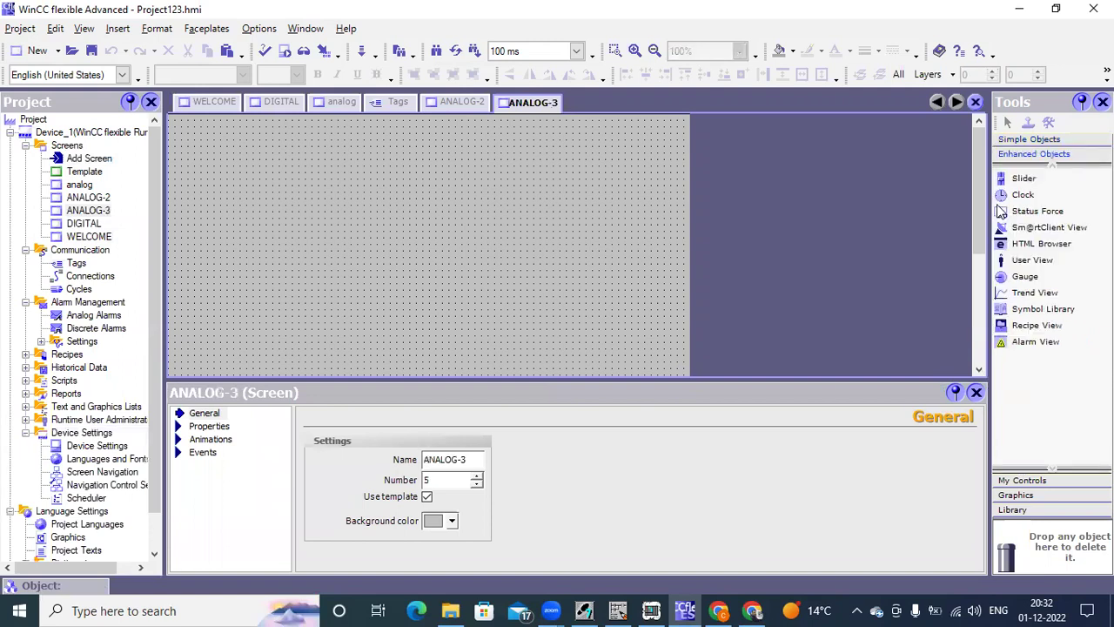
mouse_move(1013, 180)
left_mouse_down()
mouse_move(630, 221)
mouse_move(417, 215)
mouse_move(211, 152)
mouse_move(277, 332)
left_mouse_up()
left_click_drag(277, 347, 279, 348)
left_click_drag(247, 242, 226, 242)
left_click(327, 265)
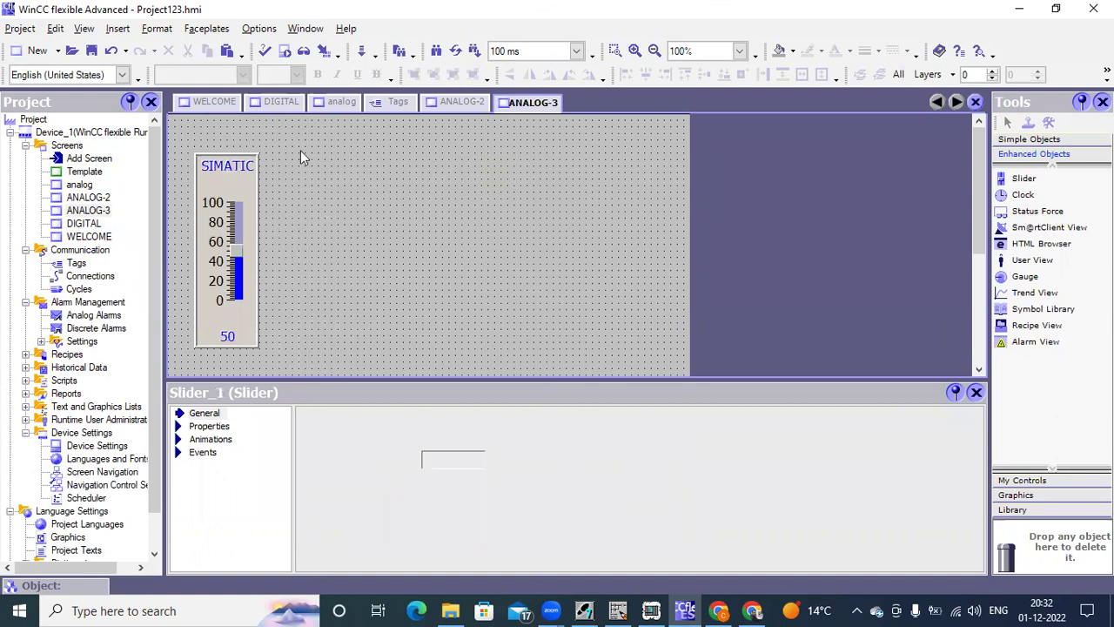
Add a tag named TEMP1 below FLOW_OP in the tag table and set its connection to <Internal tag>.
left_click(398, 103)
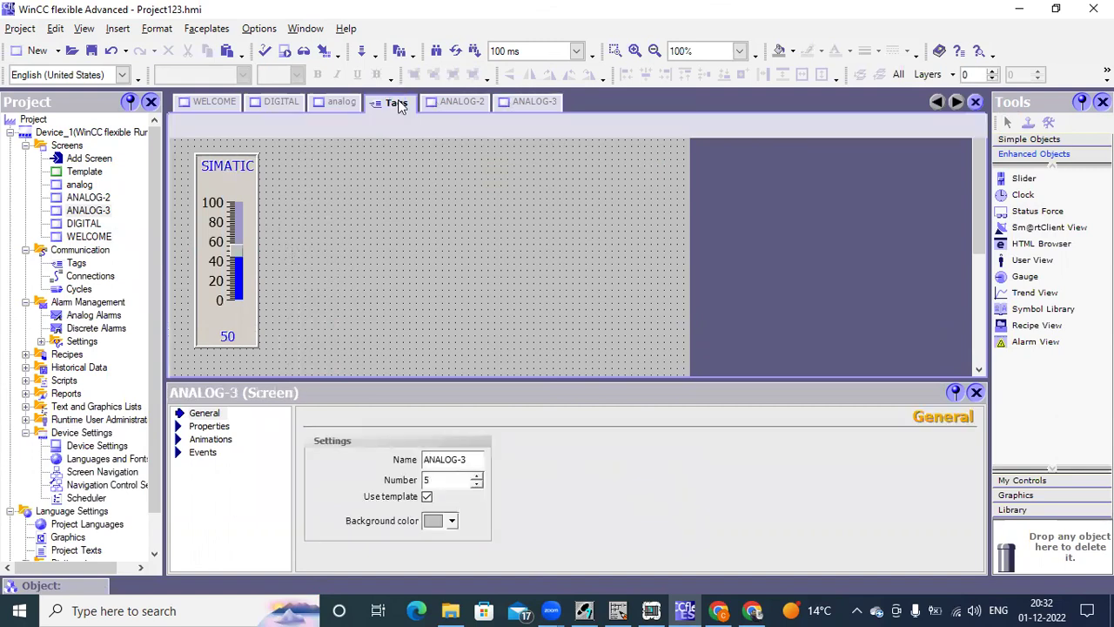
double_click(245, 258)
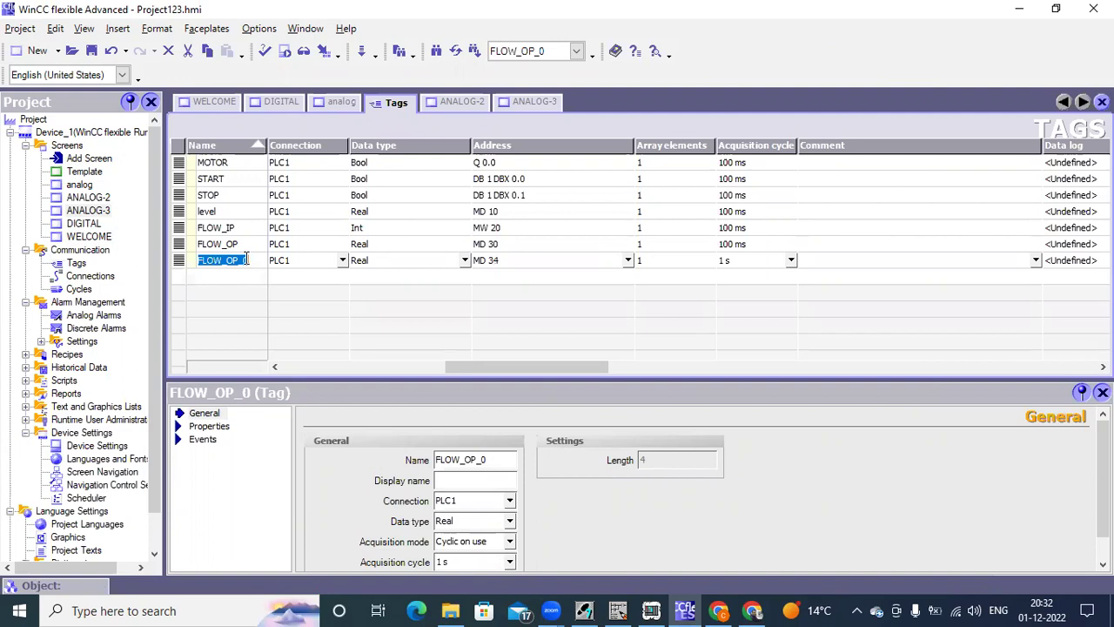
type("TEMP1")
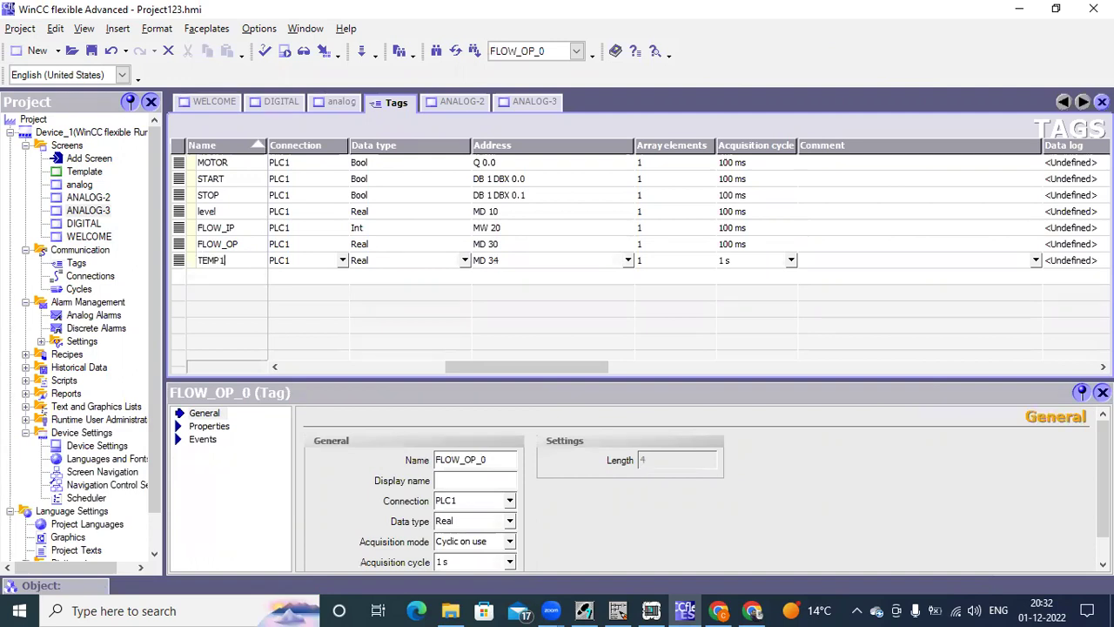
left_click(343, 261)
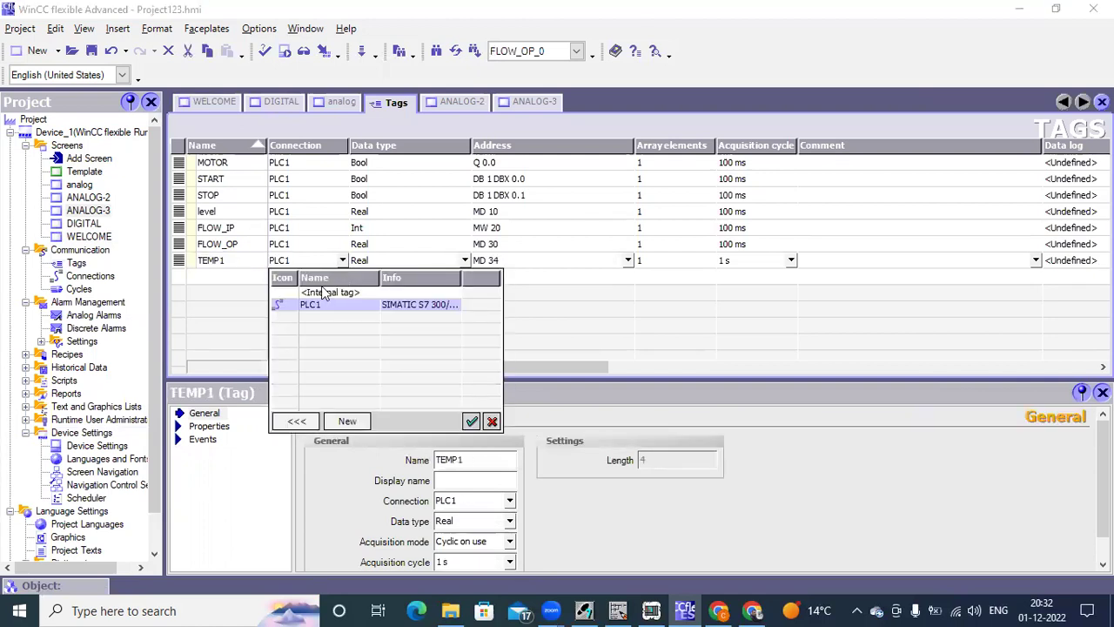
left_click(327, 295)
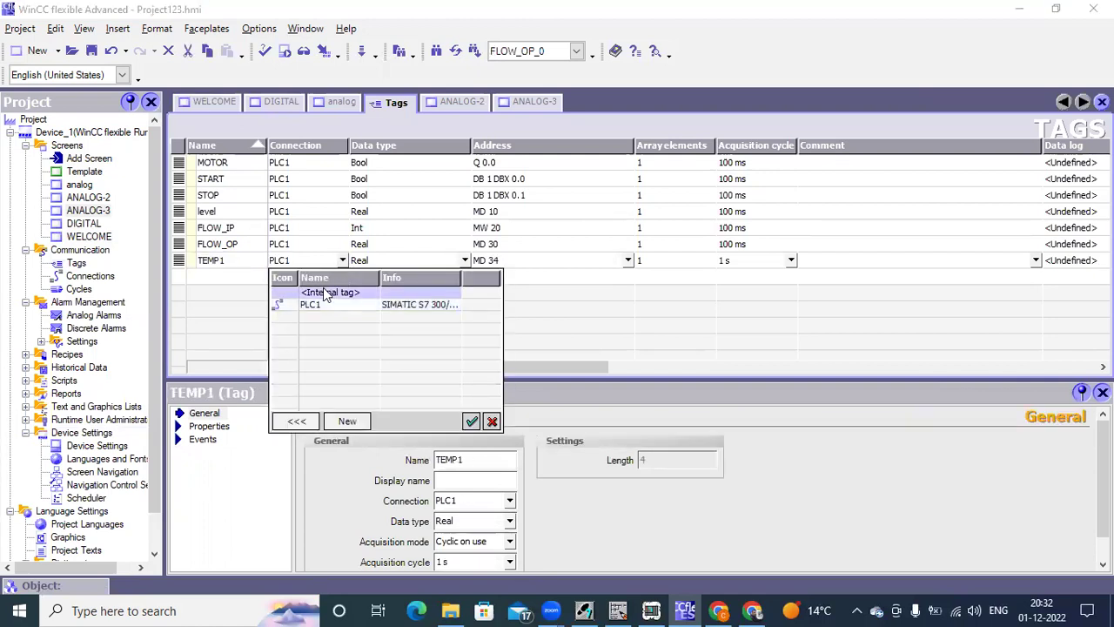
left_click(330, 293)
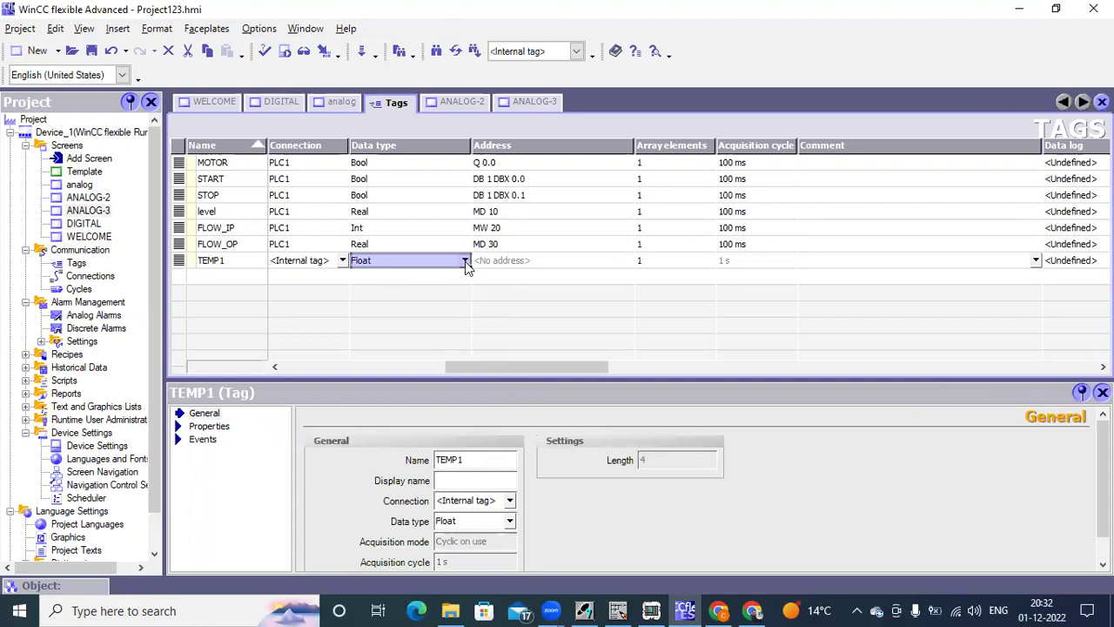
Set the TEMP1 tag's data type to Int and save the project.
left_click(465, 261)
left_click(361, 303)
left_click(568, 266)
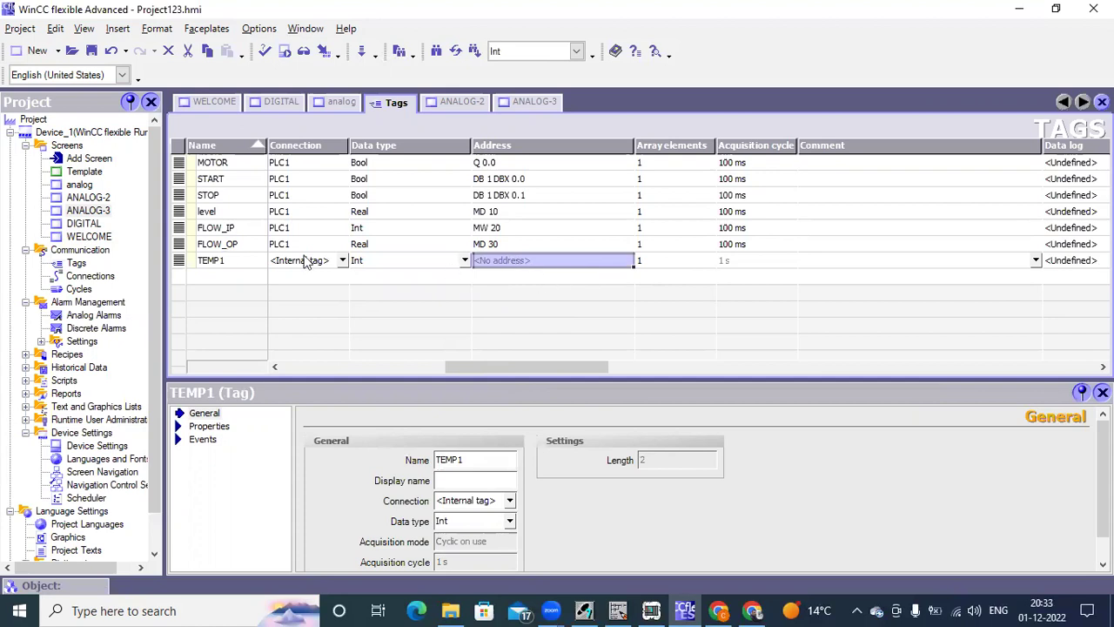
left_click(240, 265)
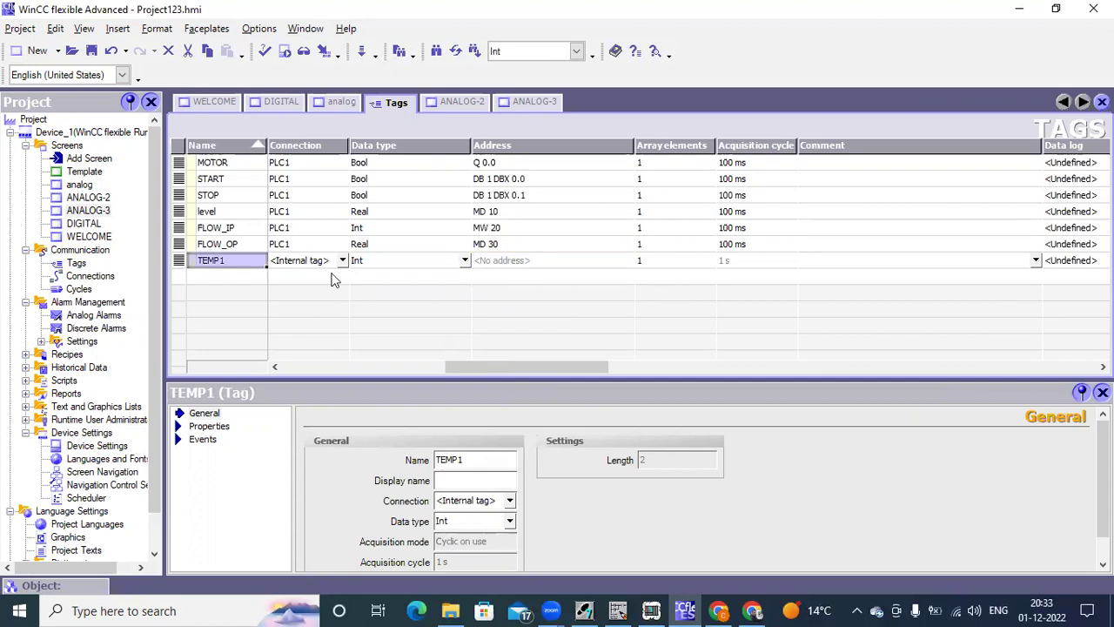
left_click(778, 263)
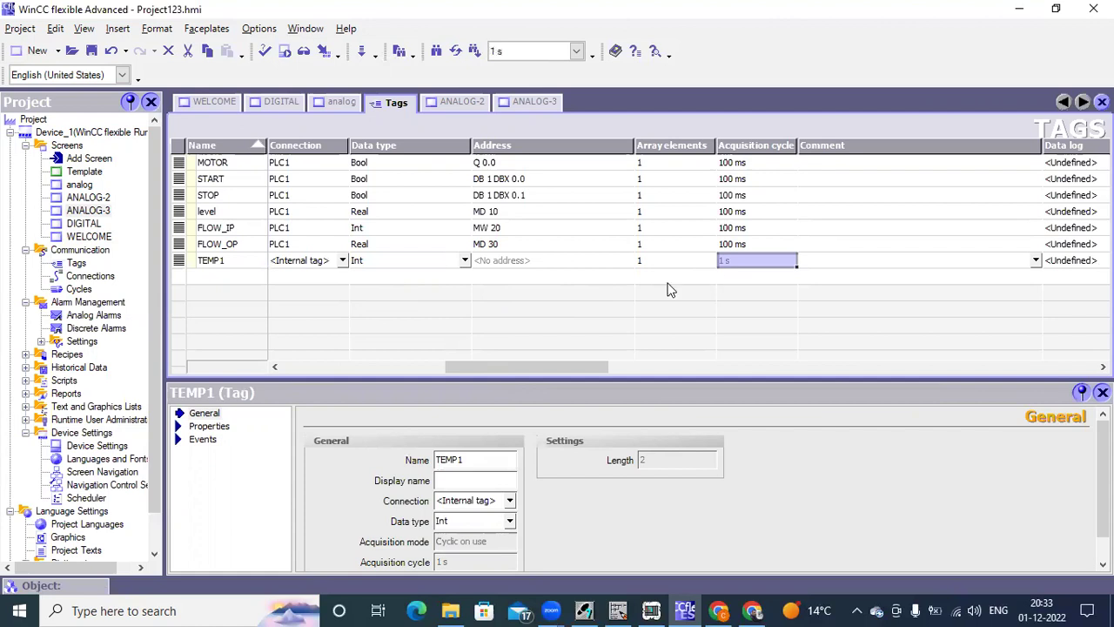
left_click(92, 50)
Assign the TEMP1 tag as the process value of the slider on the ANALOG-3 screen.
left_click(522, 103)
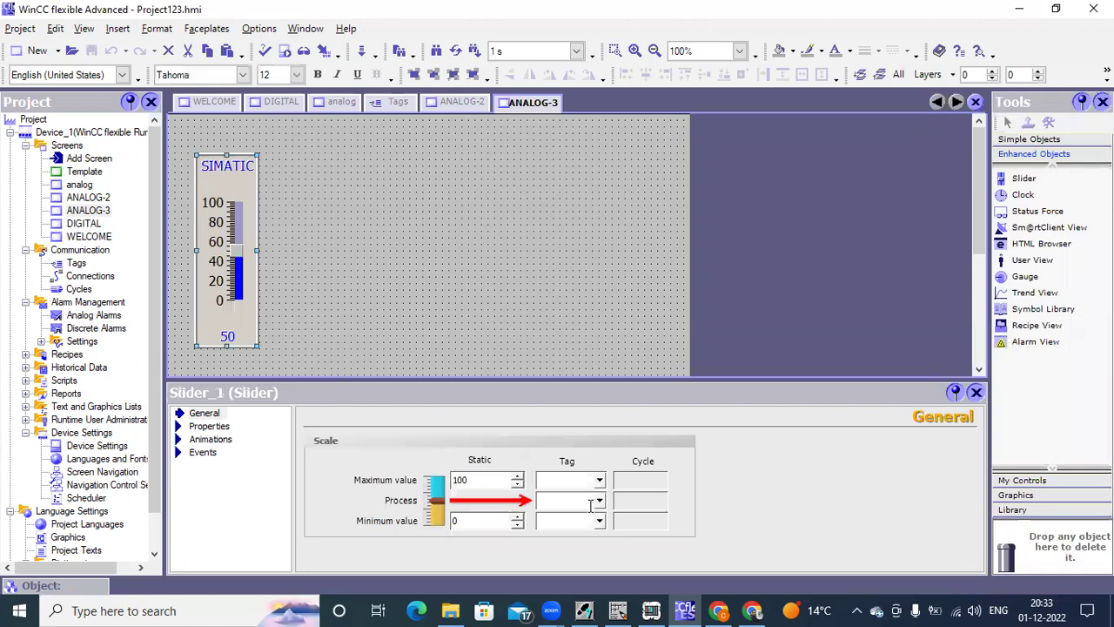
left_click(599, 501)
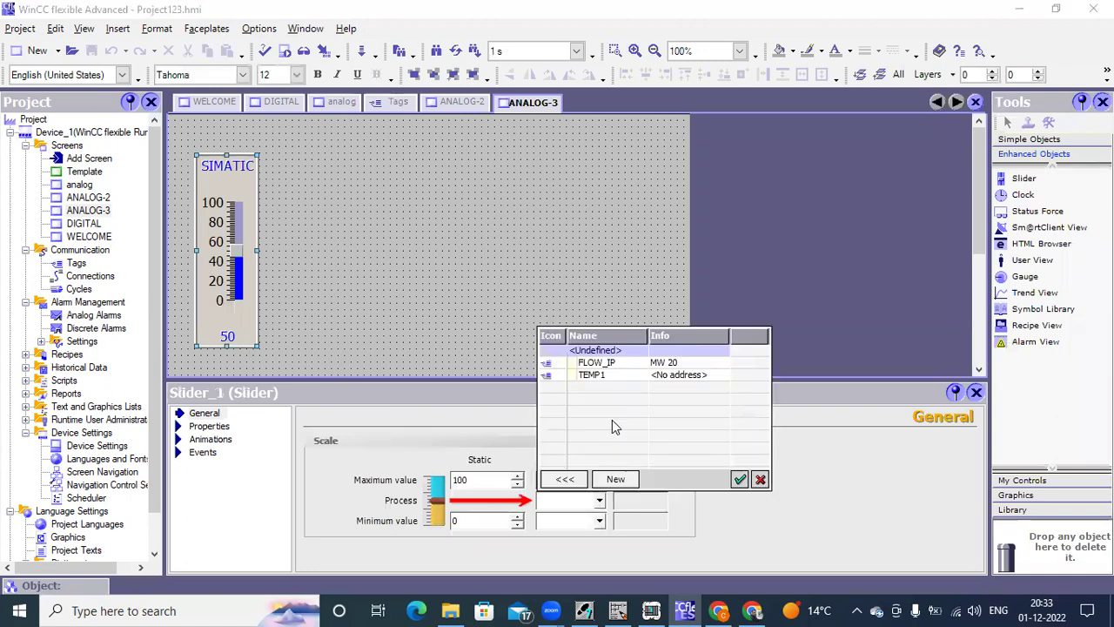
left_click(593, 375)
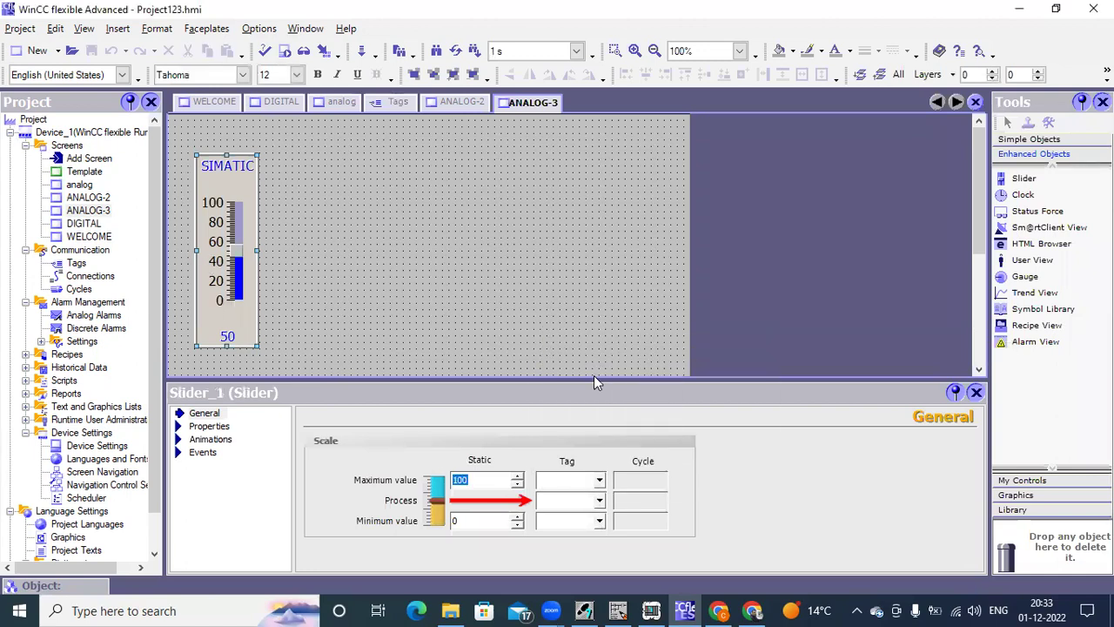
left_click(470, 270)
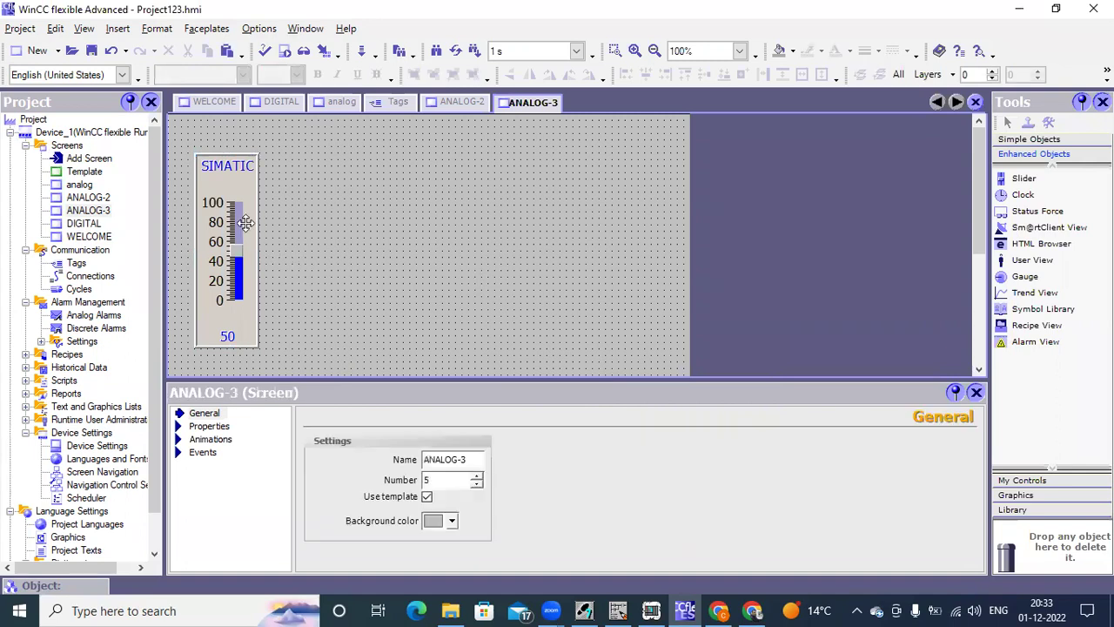
left_click(206, 414)
left_click(226, 269)
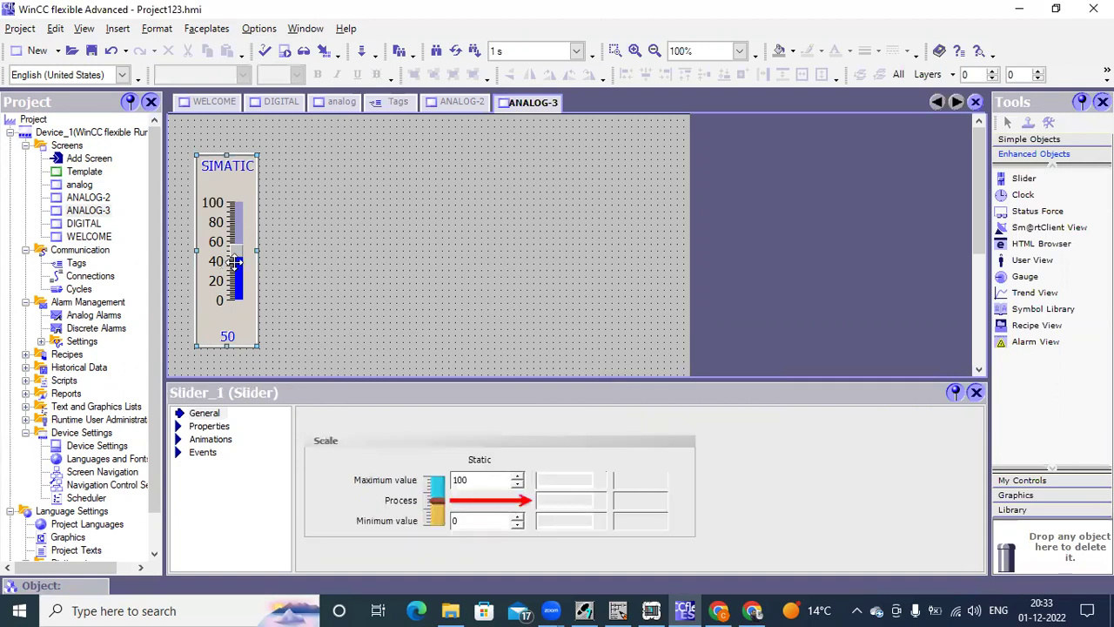
left_click(449, 294)
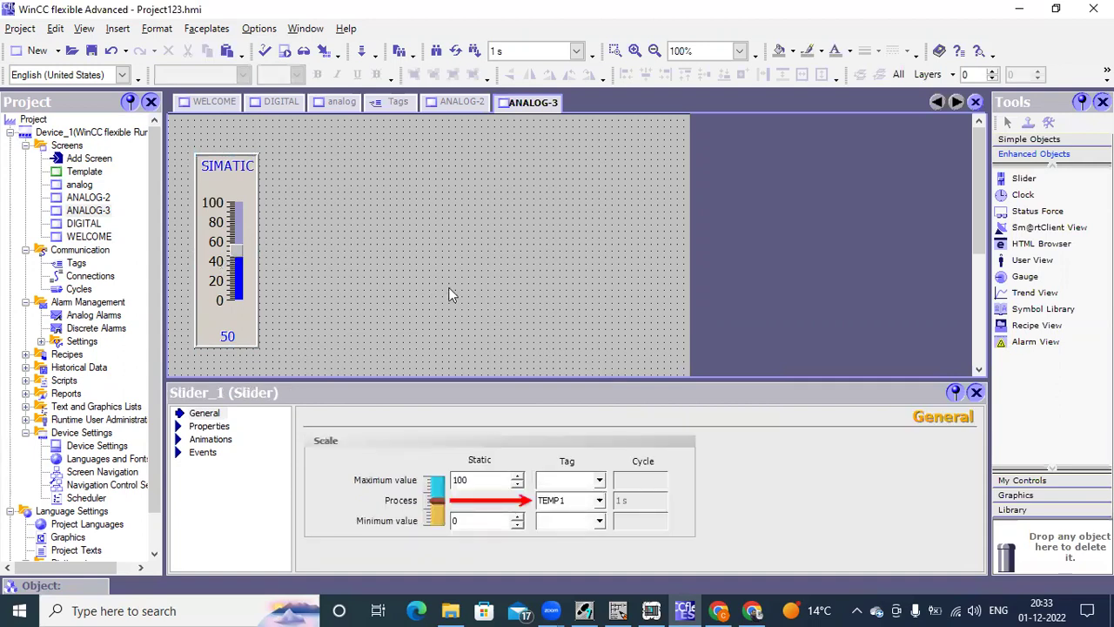
Draw a rectangle beside the slider on the ANALOG-3 screen, starting at about X 200, Y 40.
left_click(1015, 141)
left_click(1032, 247)
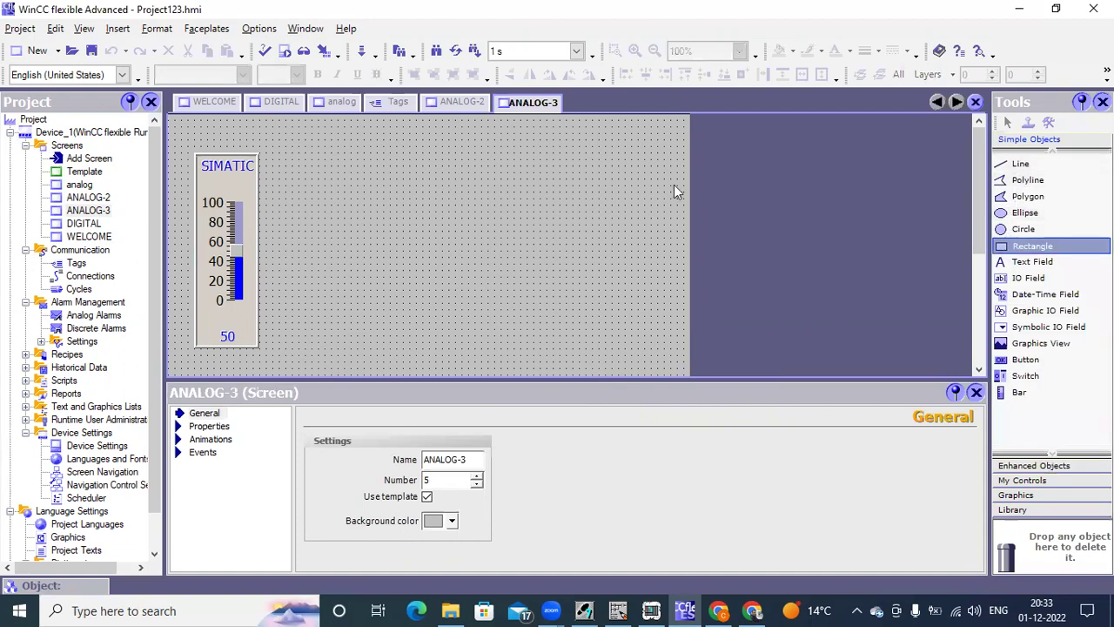
key("Escape")
left_click_drag(330, 147, 403, 203)
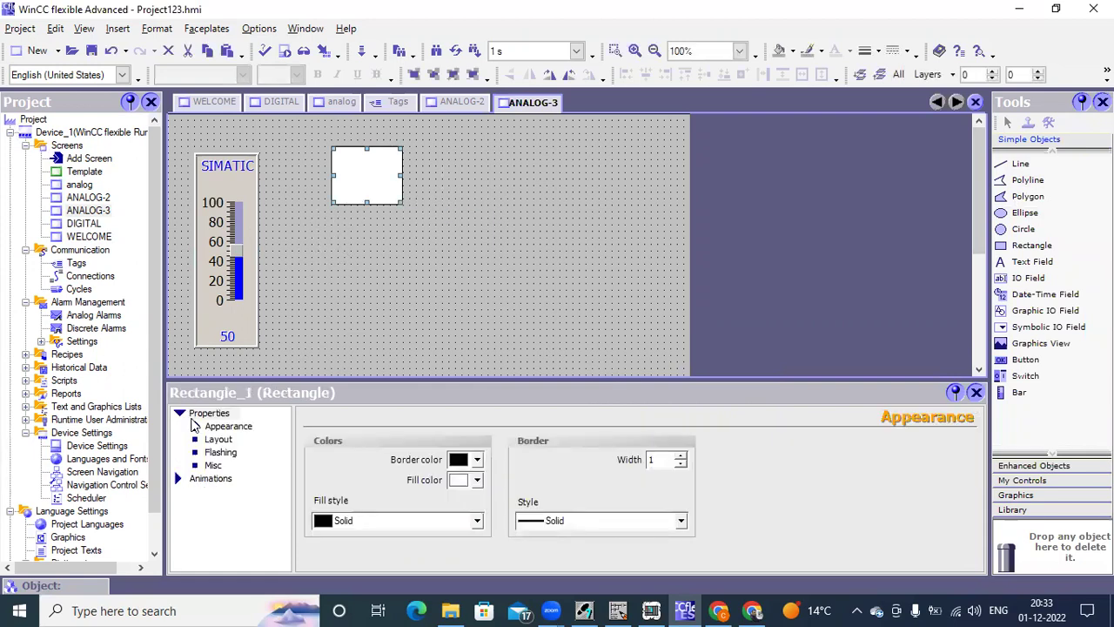
Enable the rectangle's Horizontal Movement animation with tag TEMP1 and a range from 0 to 100.
left_click(183, 415)
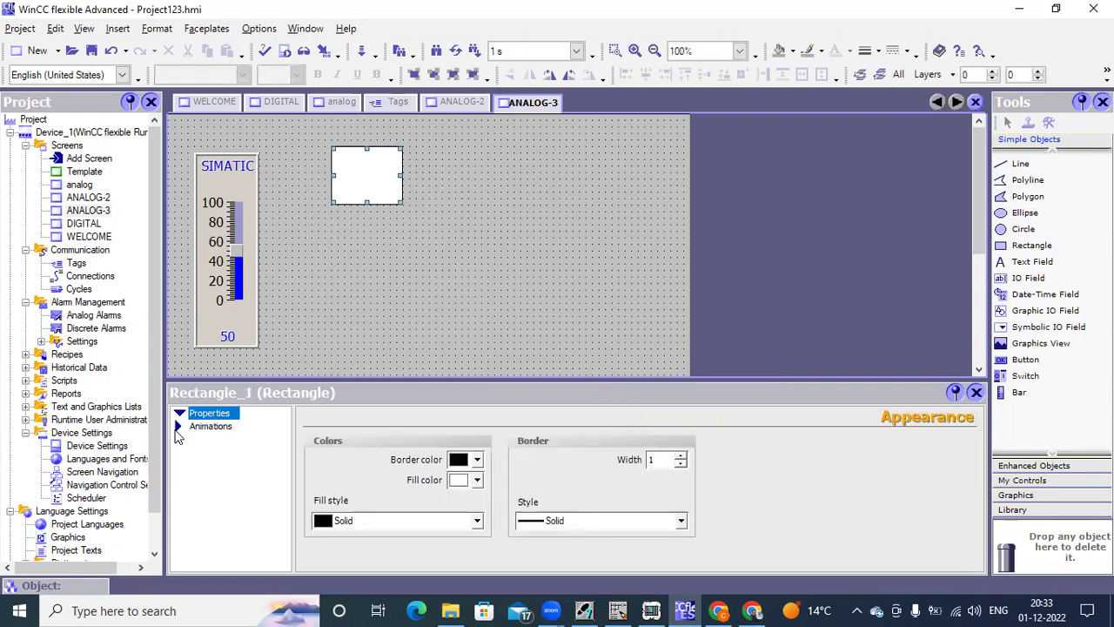
left_click(178, 427)
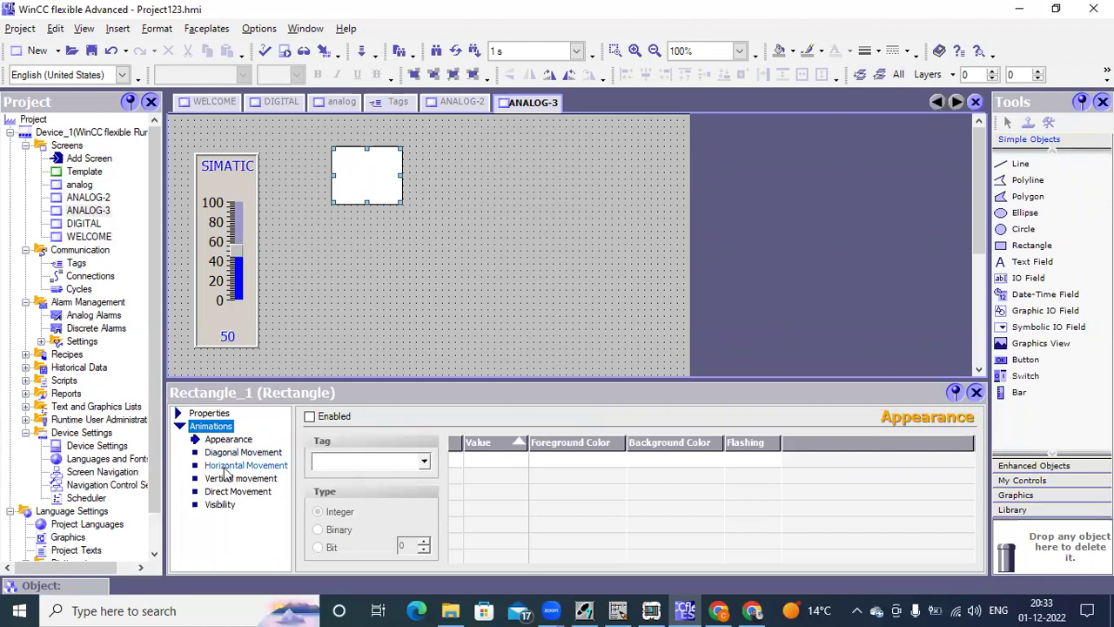
left_click(225, 466)
left_click(227, 479)
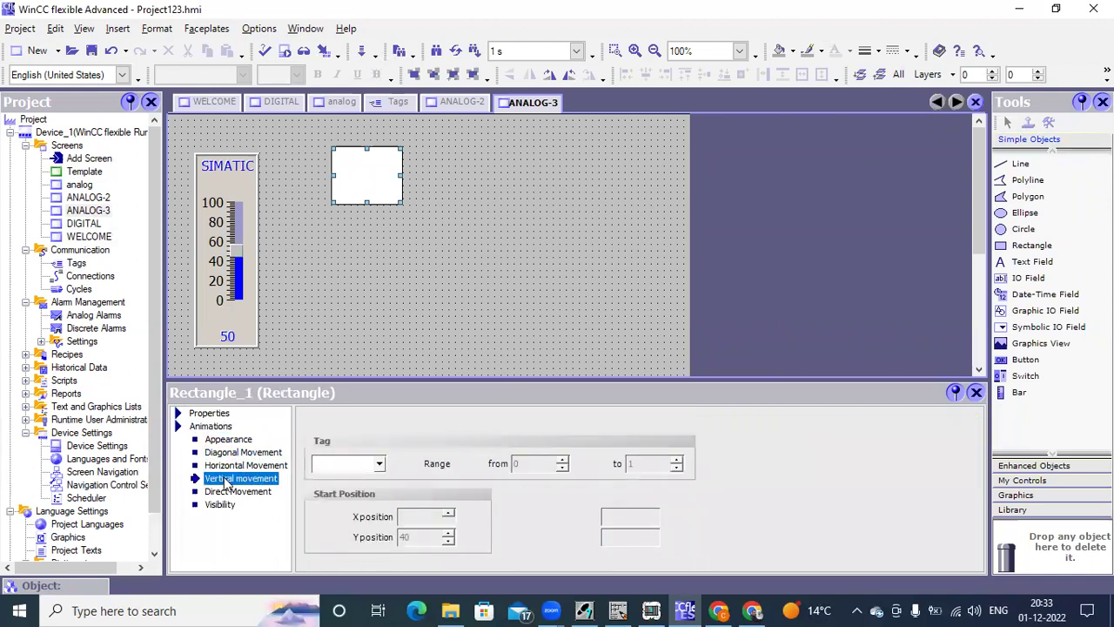
left_click(217, 469)
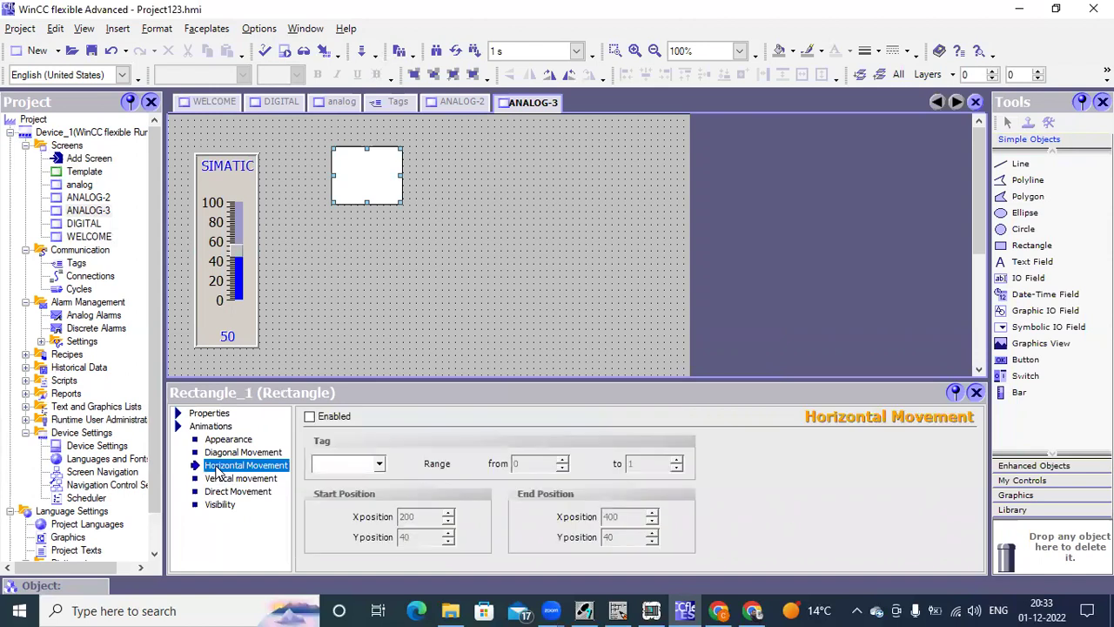
left_click(310, 417)
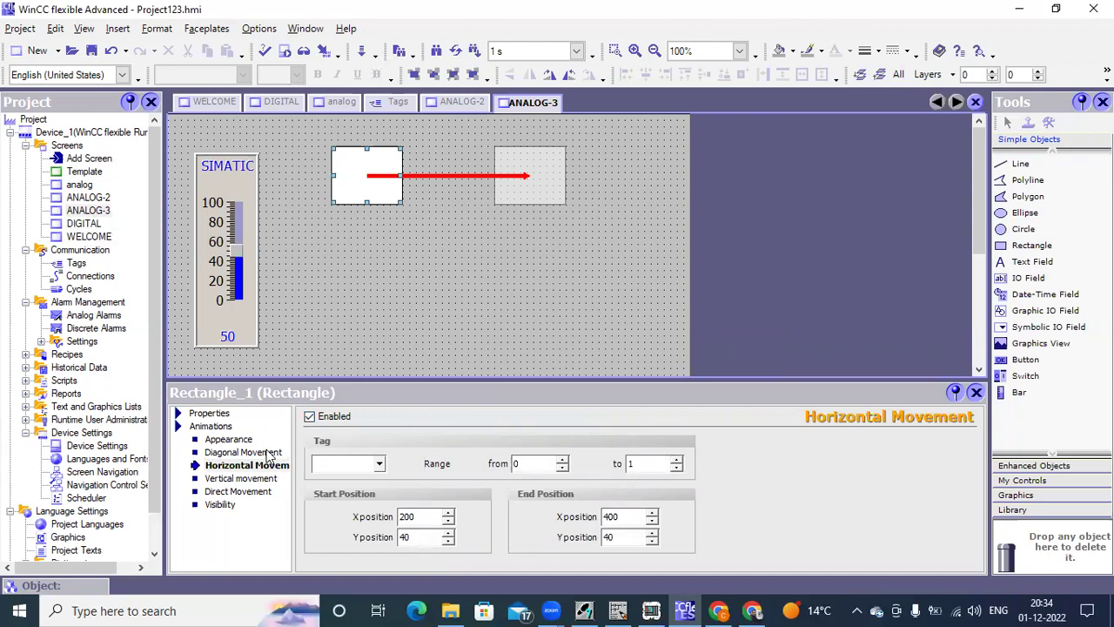
left_click(378, 464)
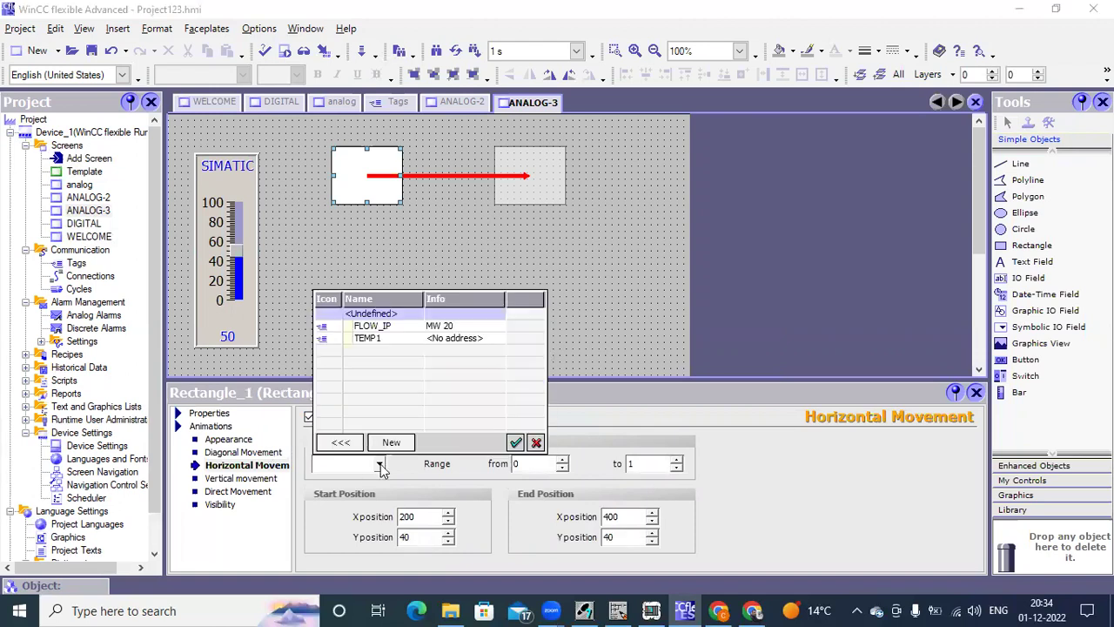
double_click(378, 338)
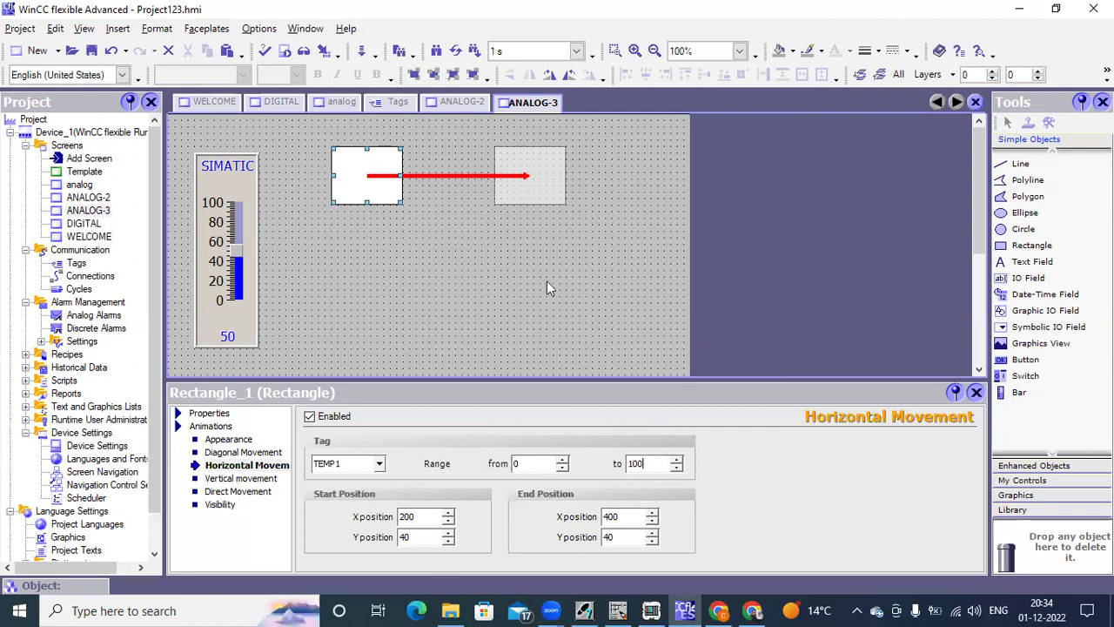
Set the upper range limit of the first rectangle's Horizontal Movement animation to 200.
key("BackSpace")
key("BackSpace")
type("0")
key("Return")
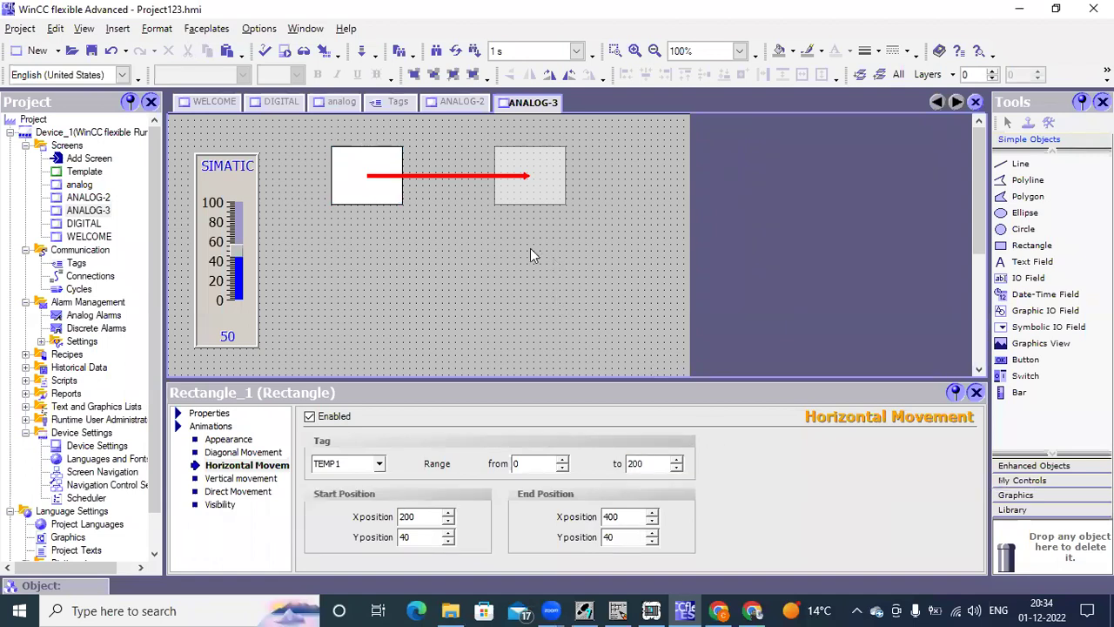
left_click(481, 203)
left_click(366, 174)
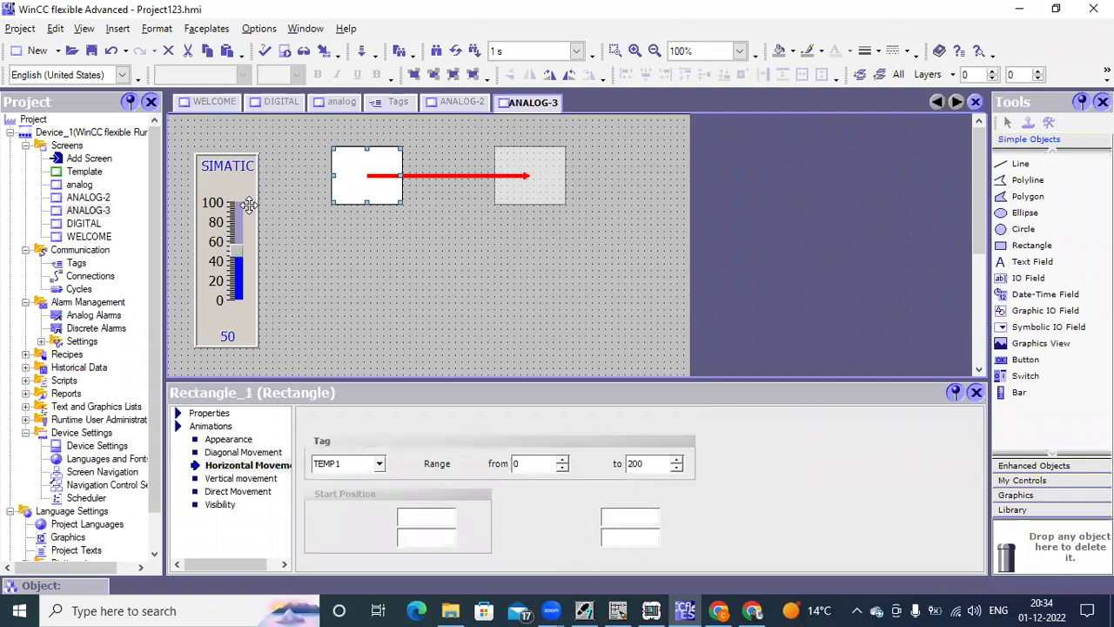
left_click(361, 176)
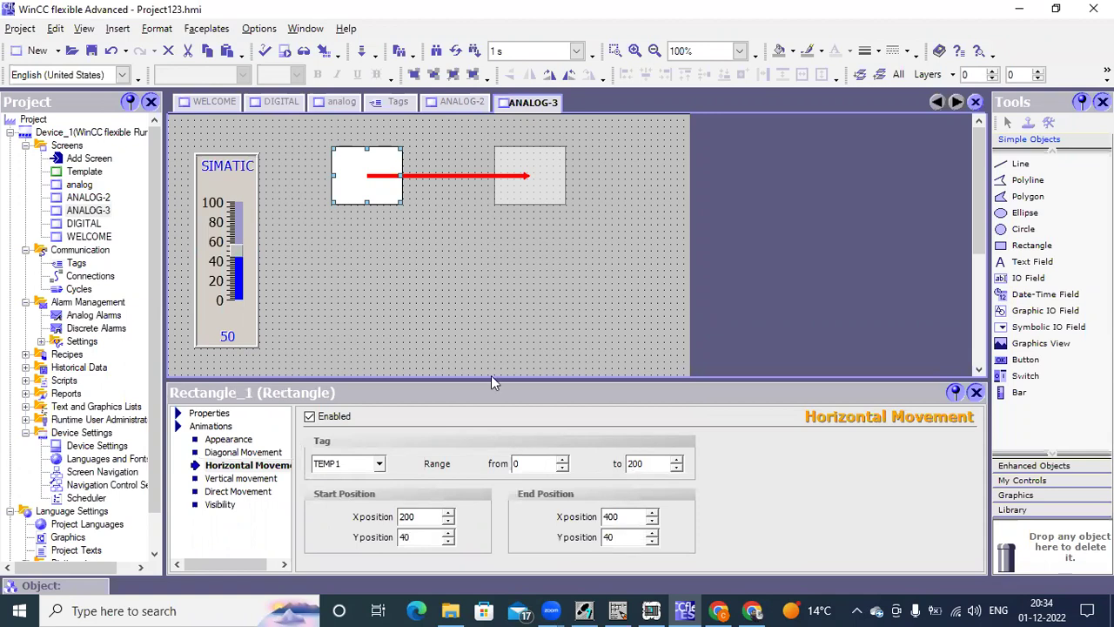
Set the upper range limit of the first rectangle's Horizontal Movement animation to 100.
left_click(632, 464)
key("BackSpace")
type("1")
left_click(295, 277)
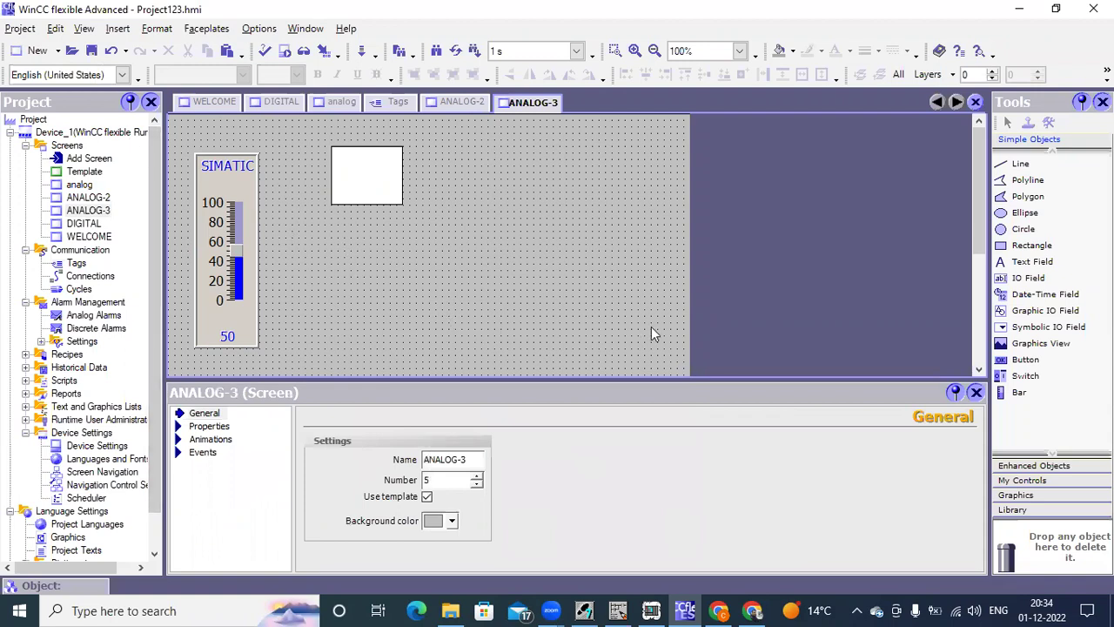
Check the HOME button and the free space in the lower part of the ANALOG-3 screen.
key("Tab")
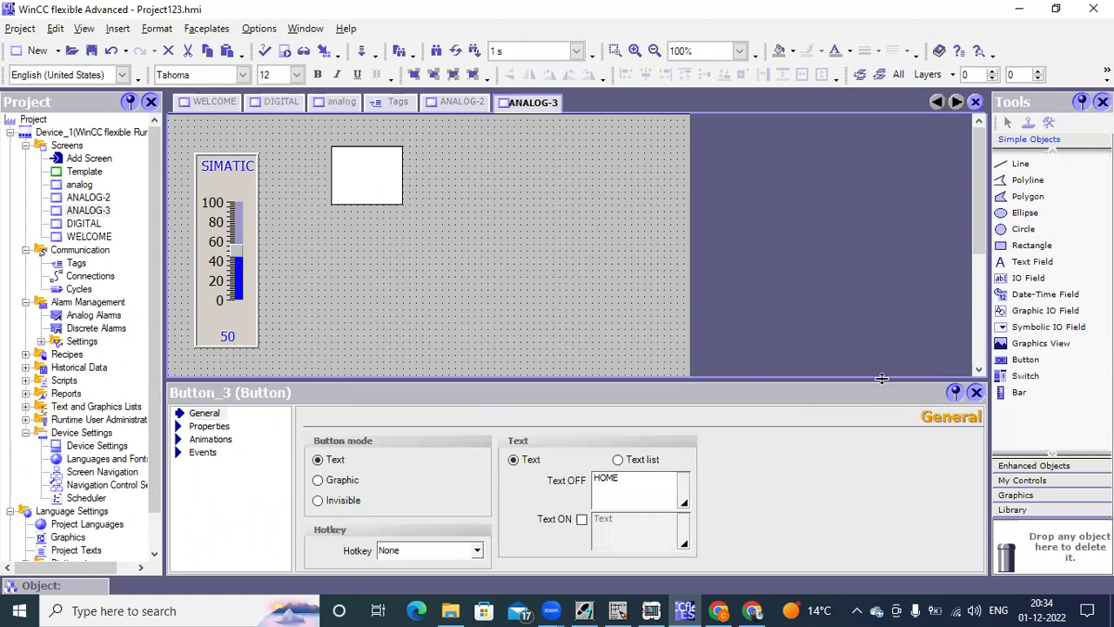
left_click(979, 370)
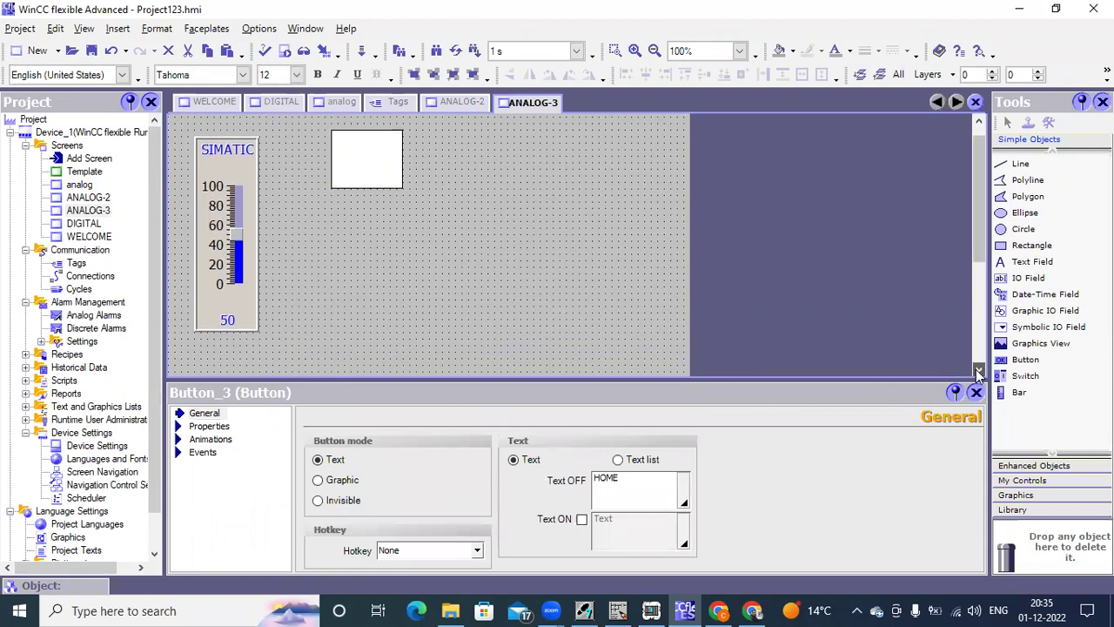
left_click(979, 370)
left_click(978, 370)
left_click(979, 370)
left_click(979, 370)
left_click(979, 370)
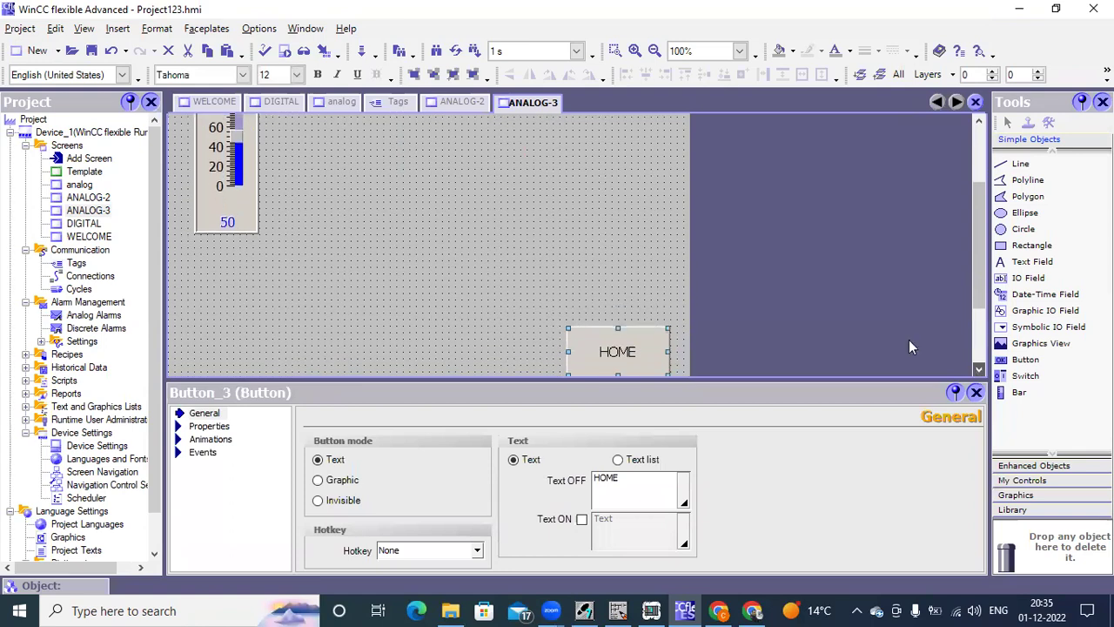
scroll(909, 347, "down", 1)
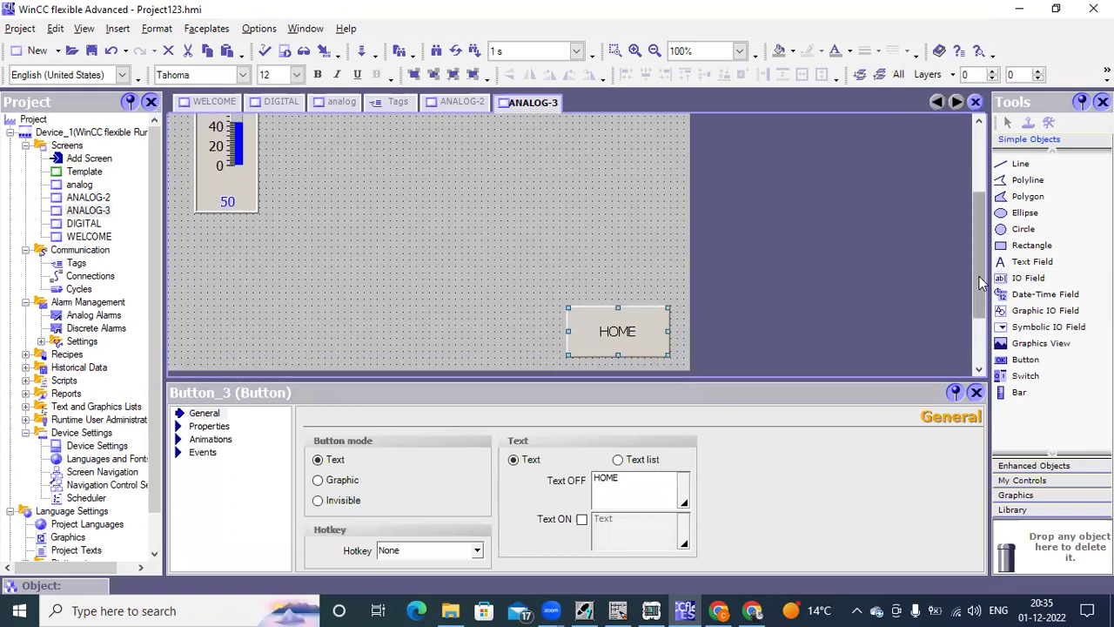
left_click_drag(980, 276, 984, 215)
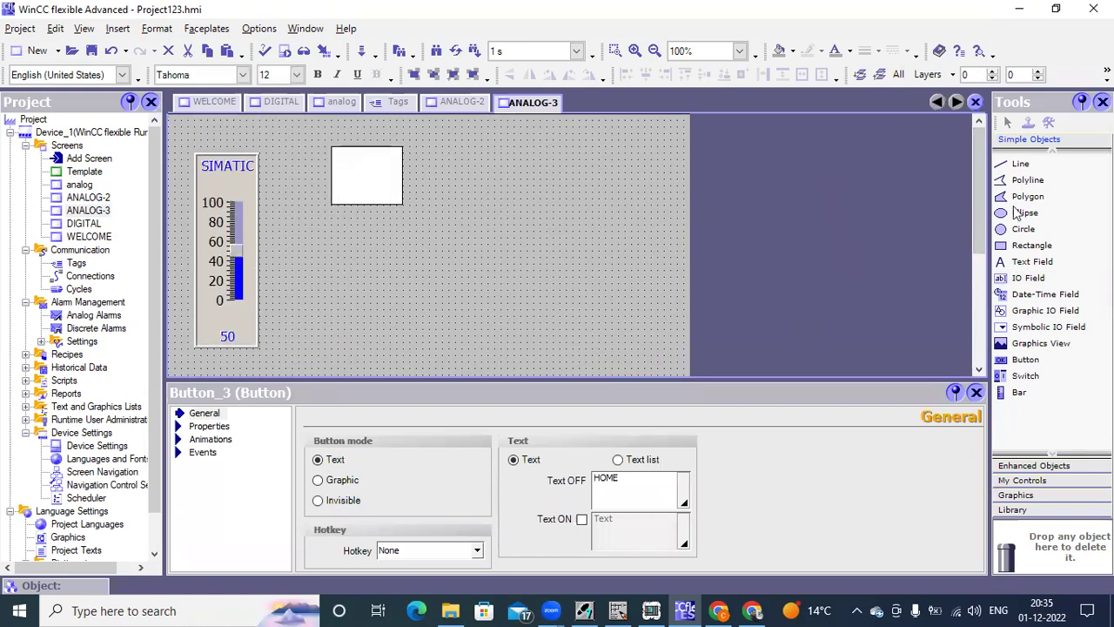
Draw a second rectangle on the ANALOG-3 screen at about X 456, Y 40, and stretch it to the first rectangle's height.
left_click(1007, 249)
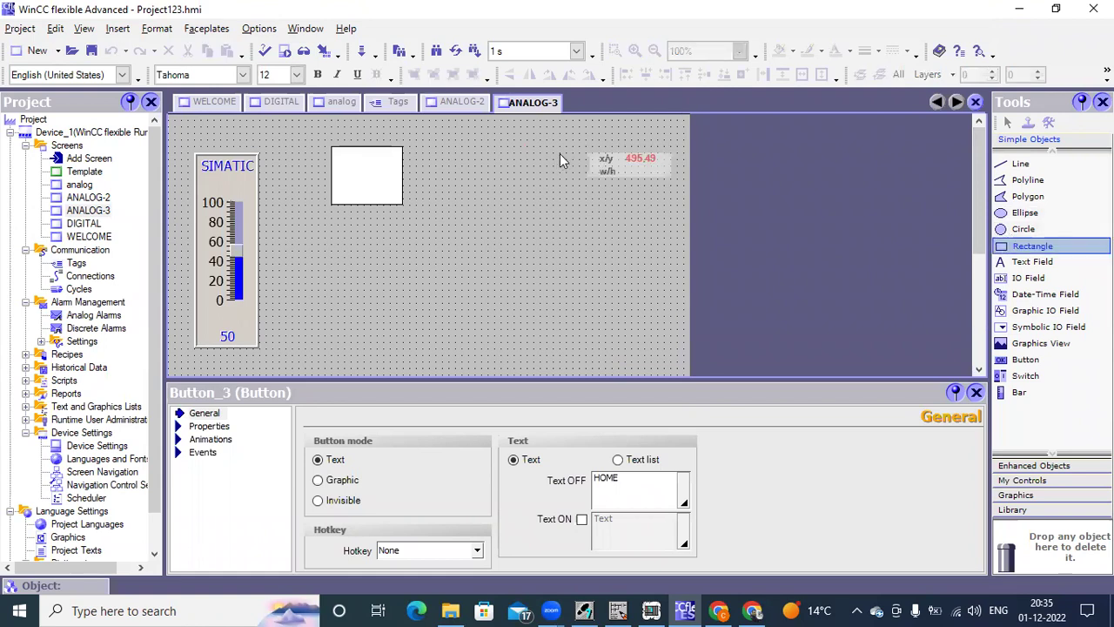
left_click_drag(540, 153, 612, 213)
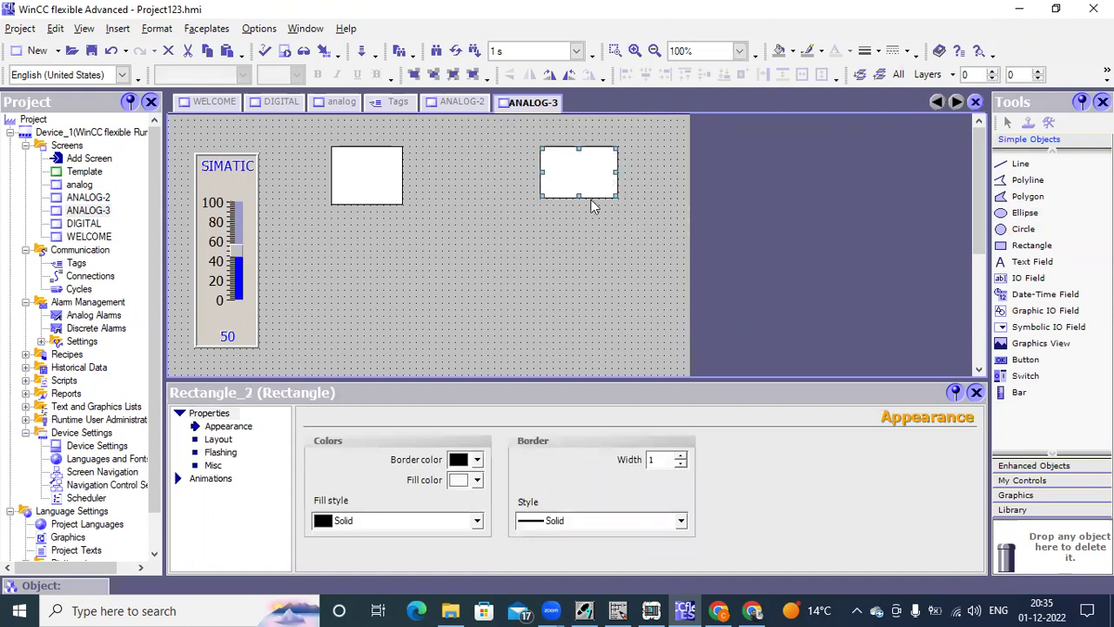
left_click_drag(577, 193, 577, 204)
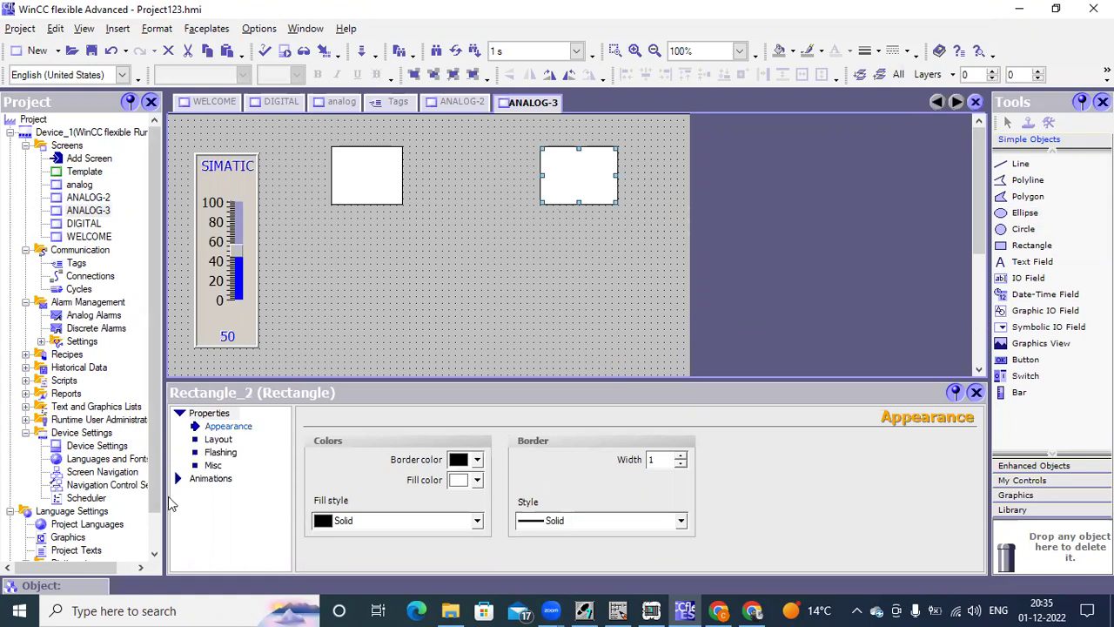
Enable the second rectangle's Vertical movement animation with tag TEMP1 and a range from 0 to 100, and save the project.
left_click(209, 478)
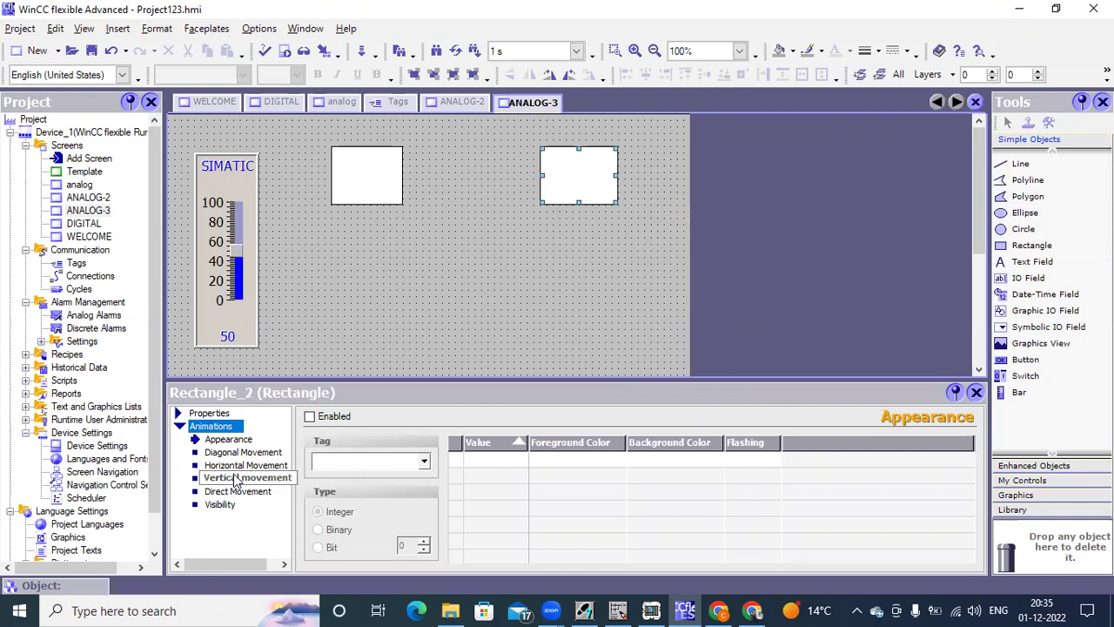
left_click(235, 478)
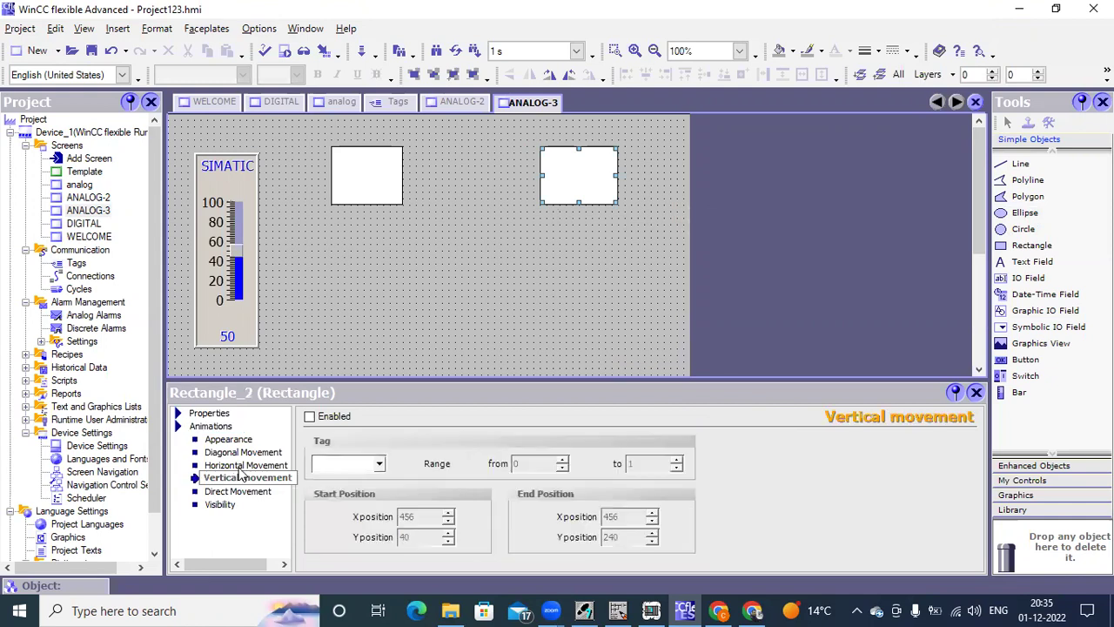
left_click(379, 463)
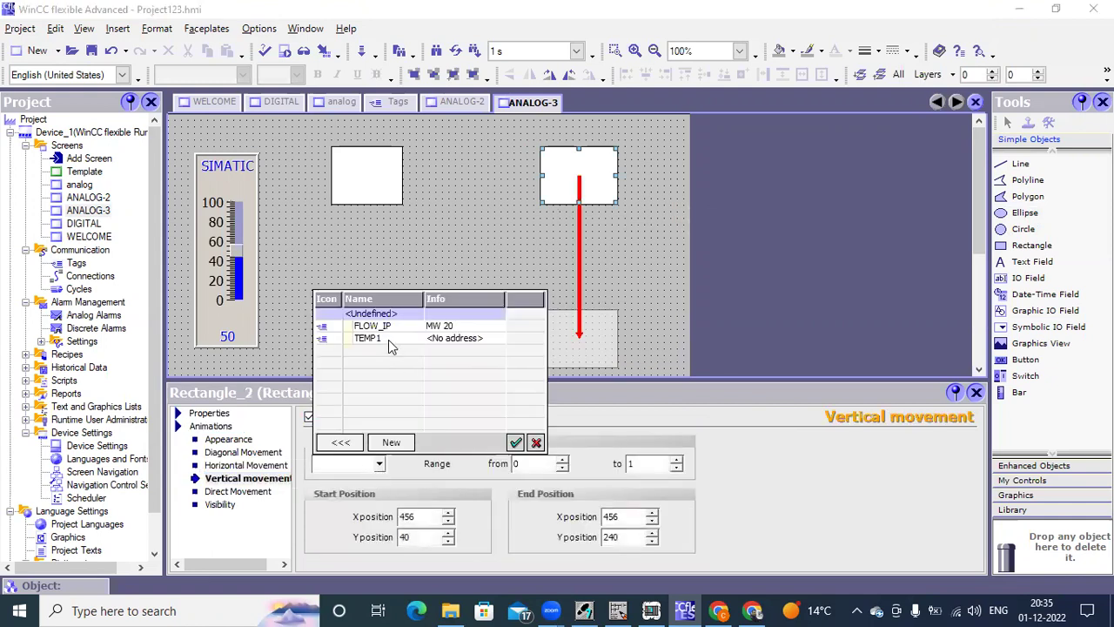
left_click(388, 340)
left_click(390, 343)
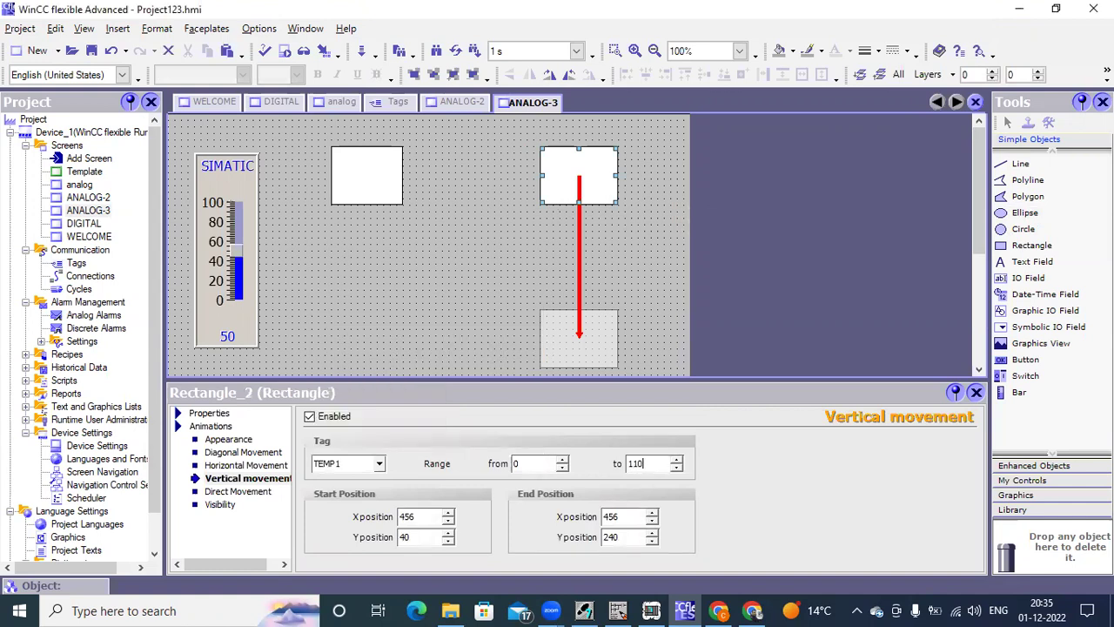
type("00")
key("Return")
left_click(91, 49)
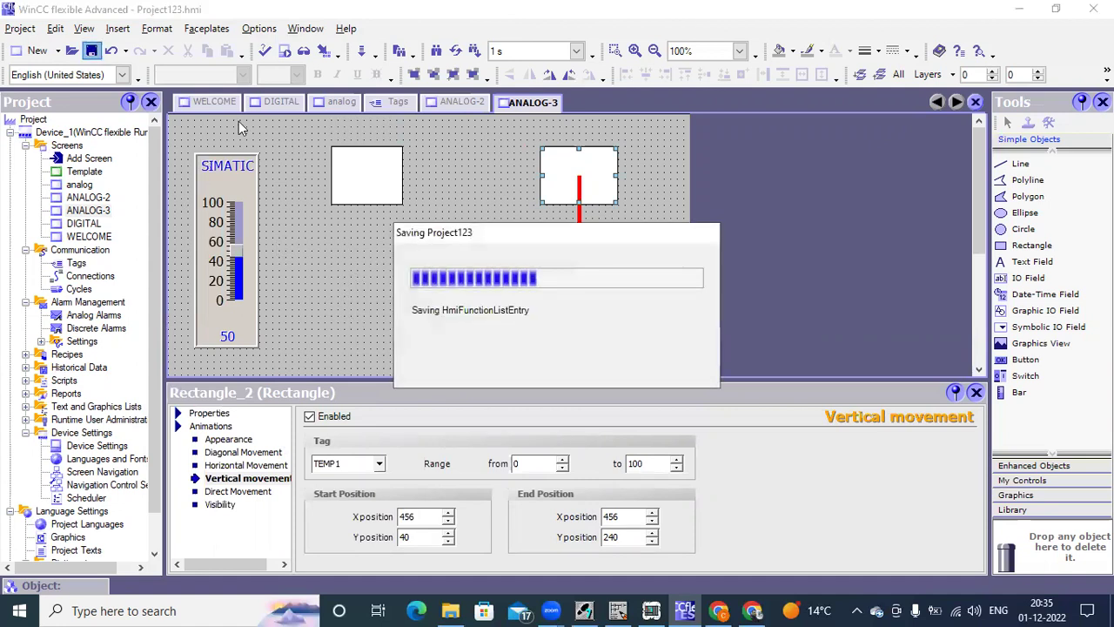
Change the text of the unlabelled button below ANALOG-2 on the WELCOME screen to ANALOG-3.
left_click(218, 103)
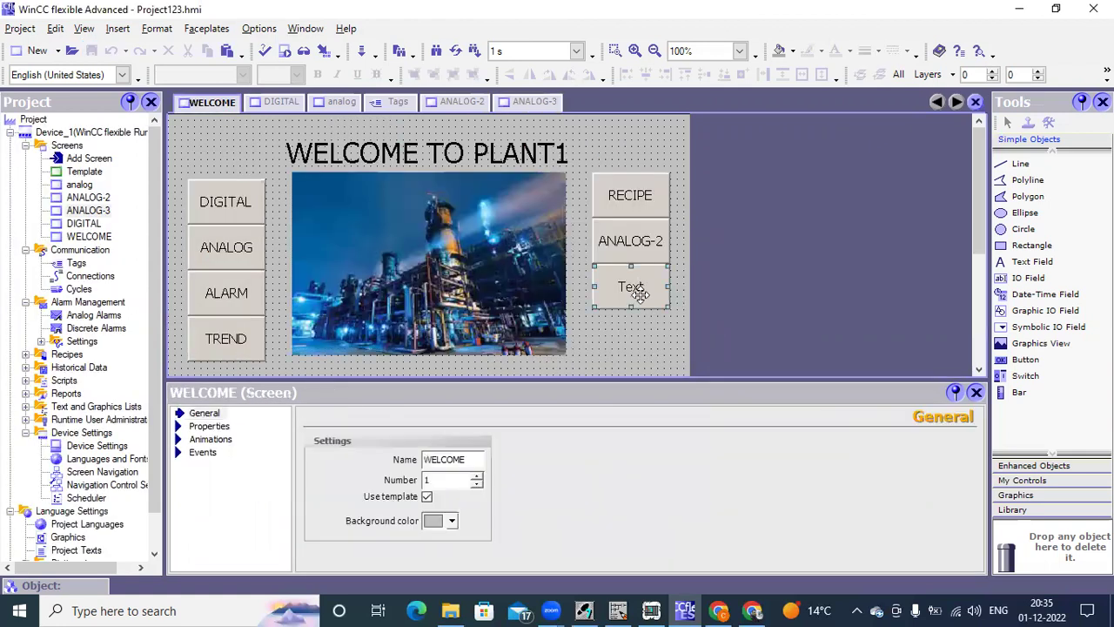
left_click(633, 287)
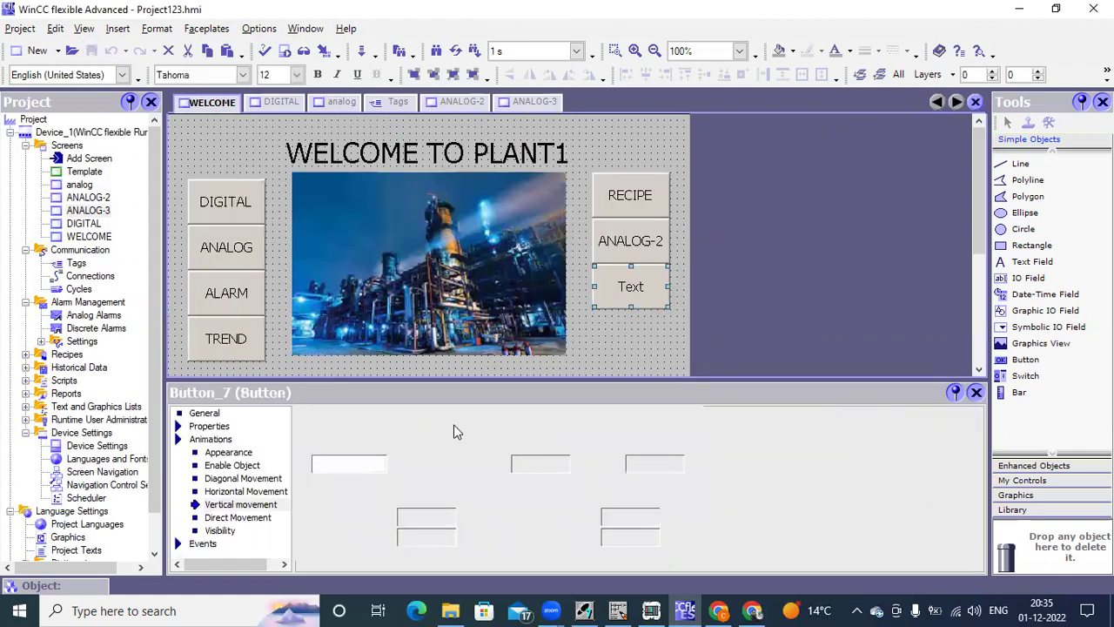
left_click(199, 414)
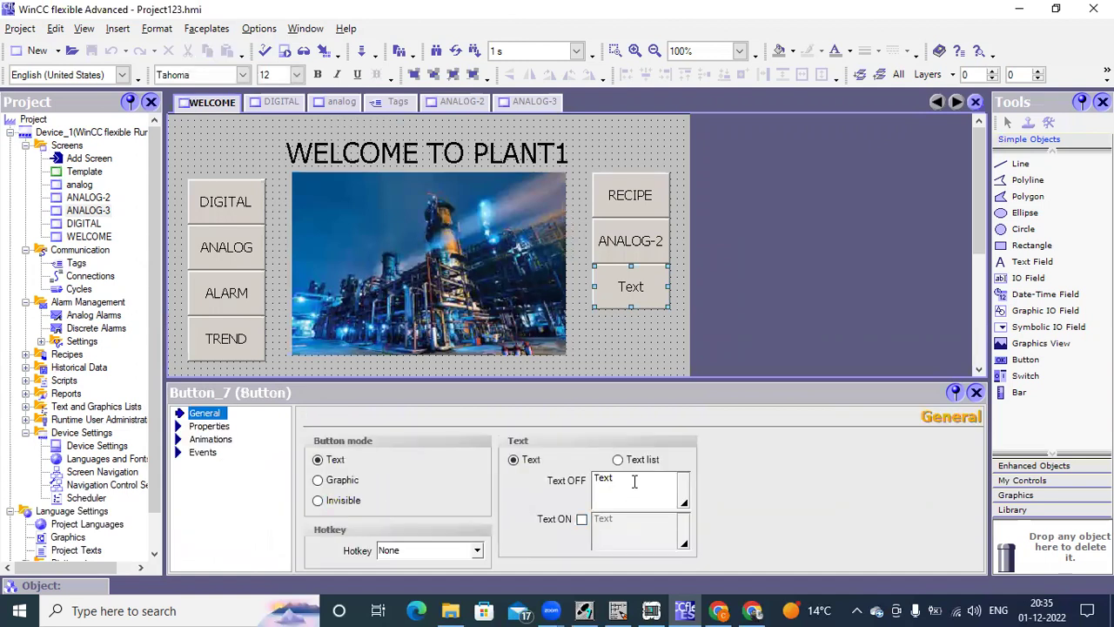
left_click(634, 481)
key("BackSpace")
key("BackSpace")
key("BackSpace")
key("BackSpace")
type("A")
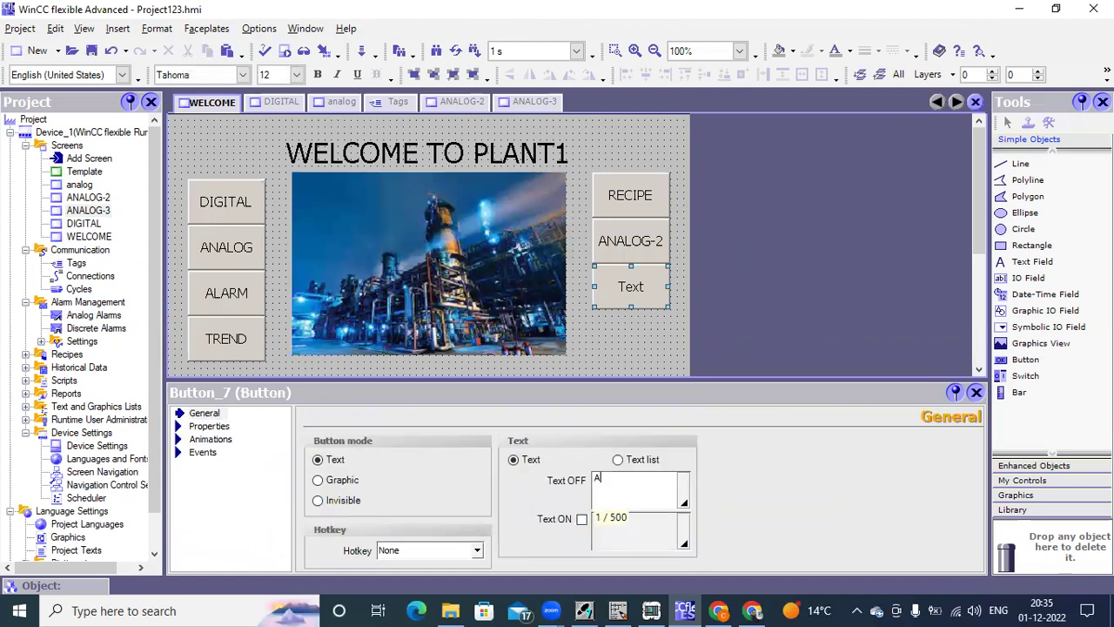
type("NALOG-3")
left_click(614, 279)
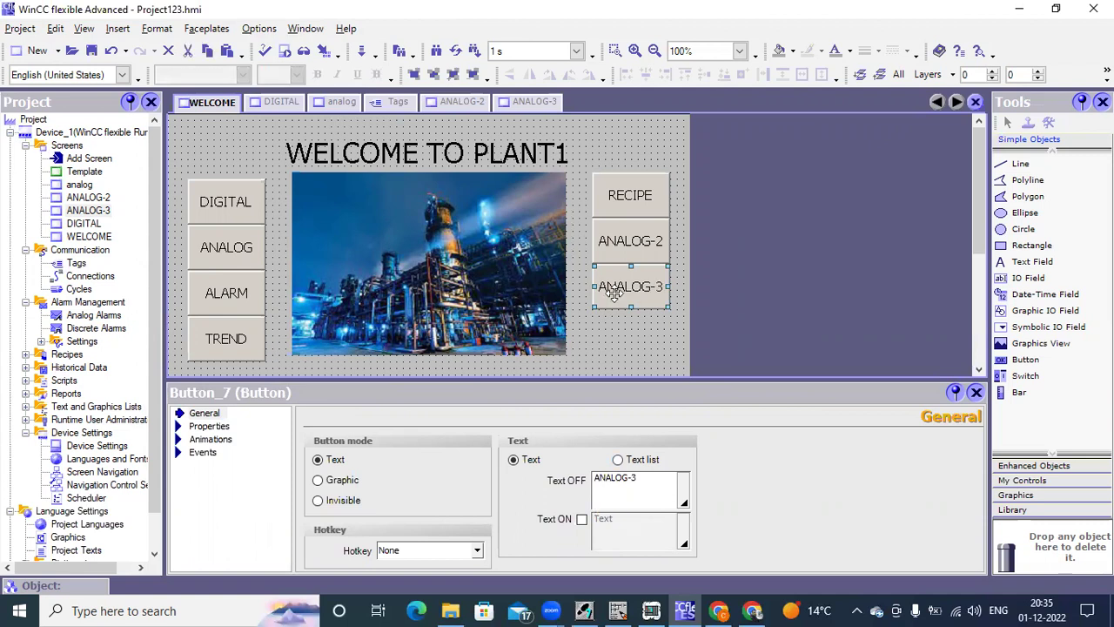
Assign the ActivateScreen function with screen ANALOG-3 to the ANALOG-3 button's Press event and save the project.
left_click(196, 453)
left_click(215, 478)
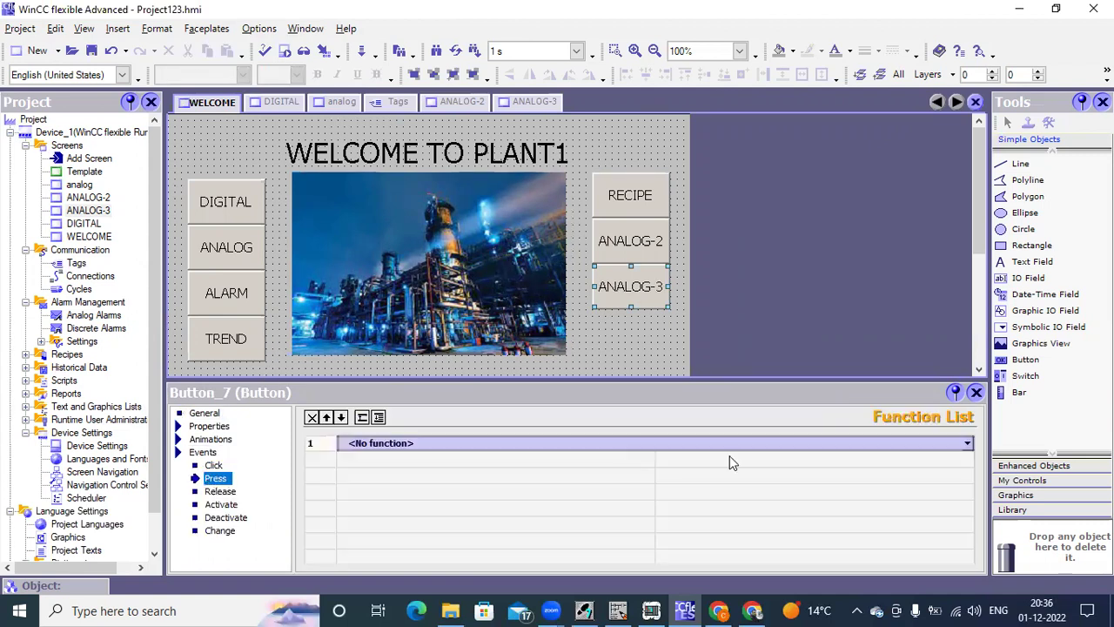
left_click(694, 449)
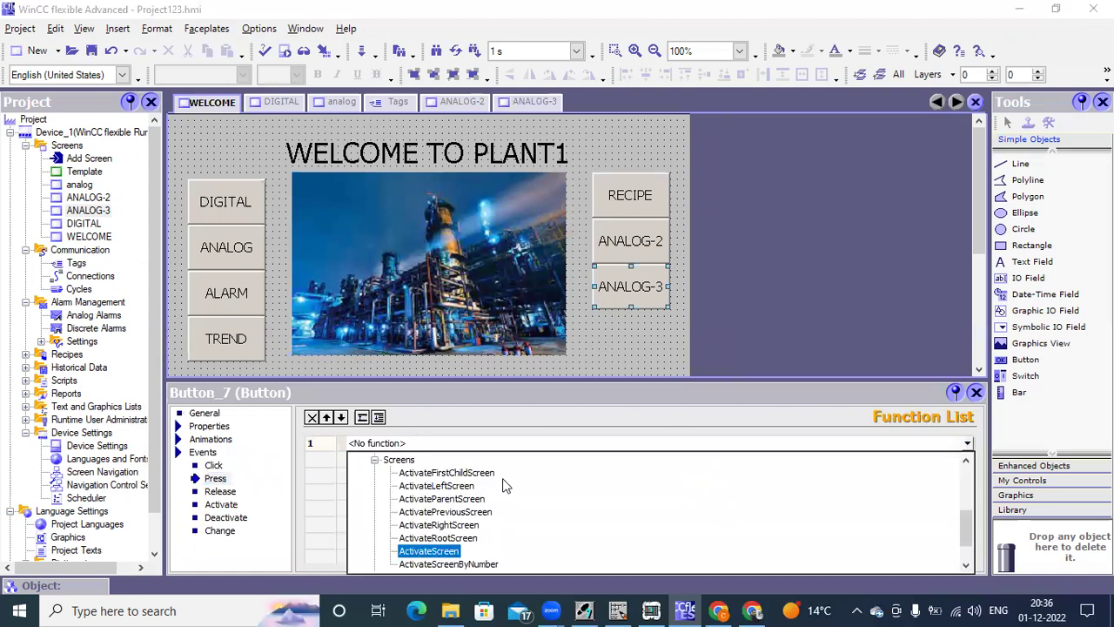
left_click(443, 551)
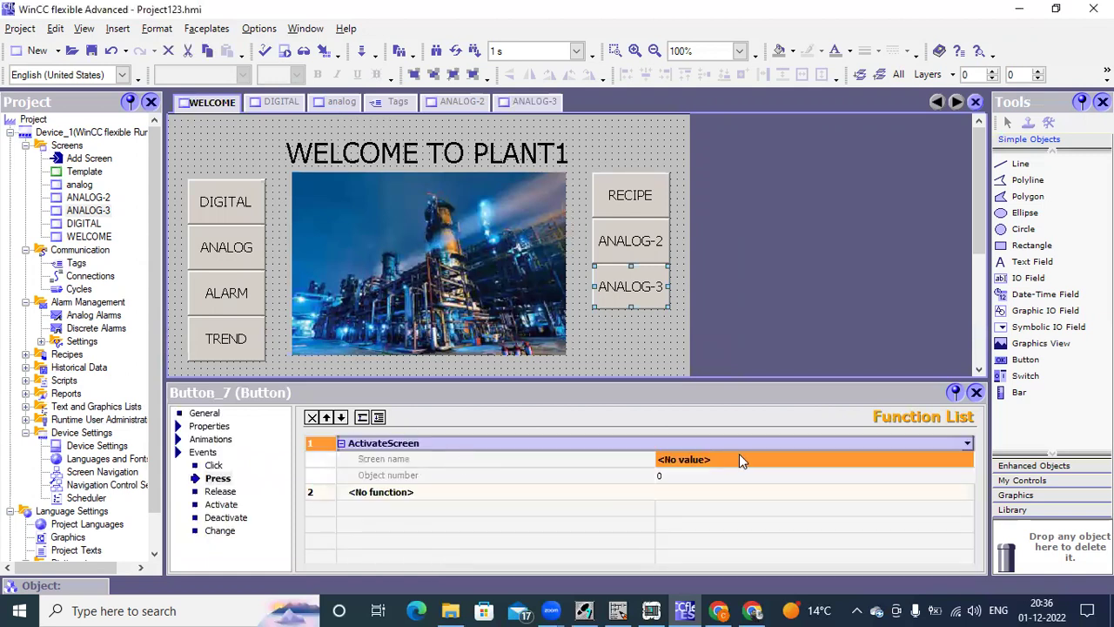
left_click(907, 465)
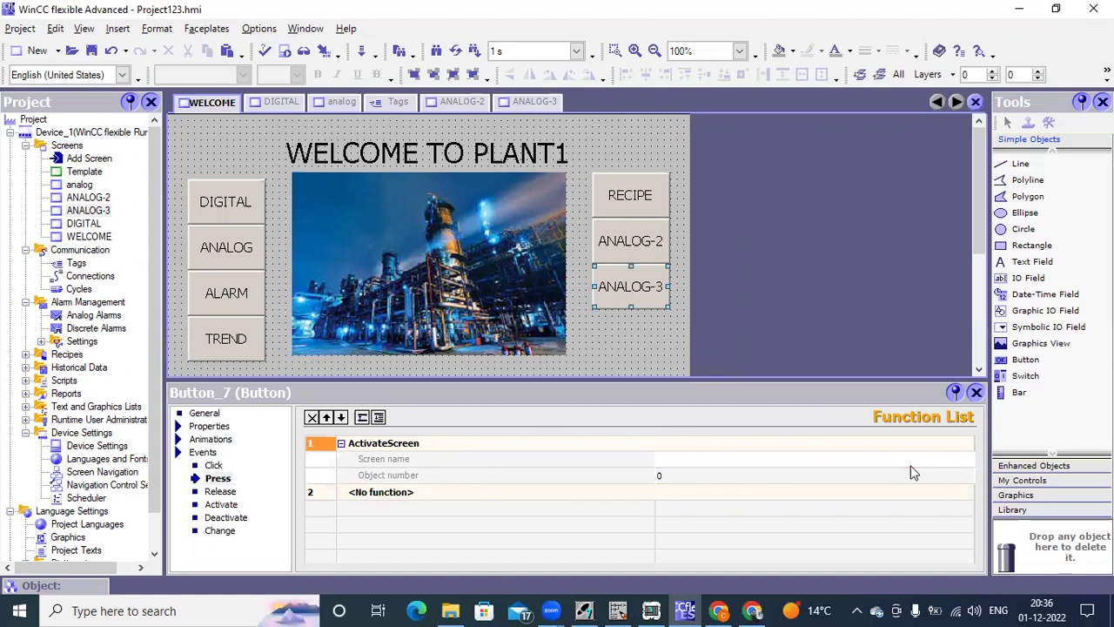
left_click(967, 459)
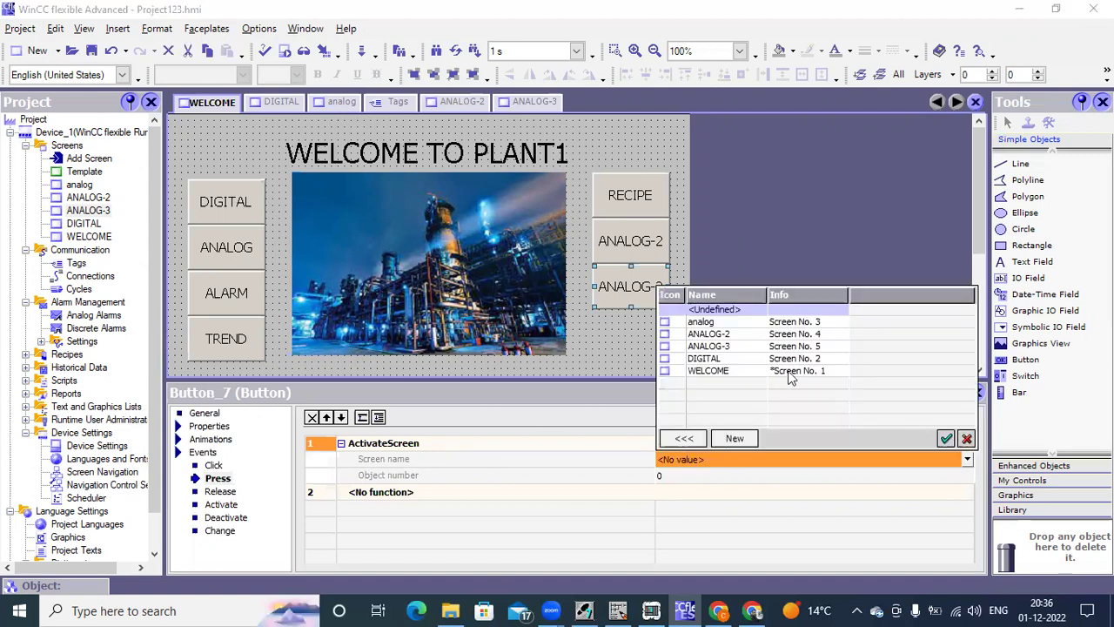
double_click(710, 345)
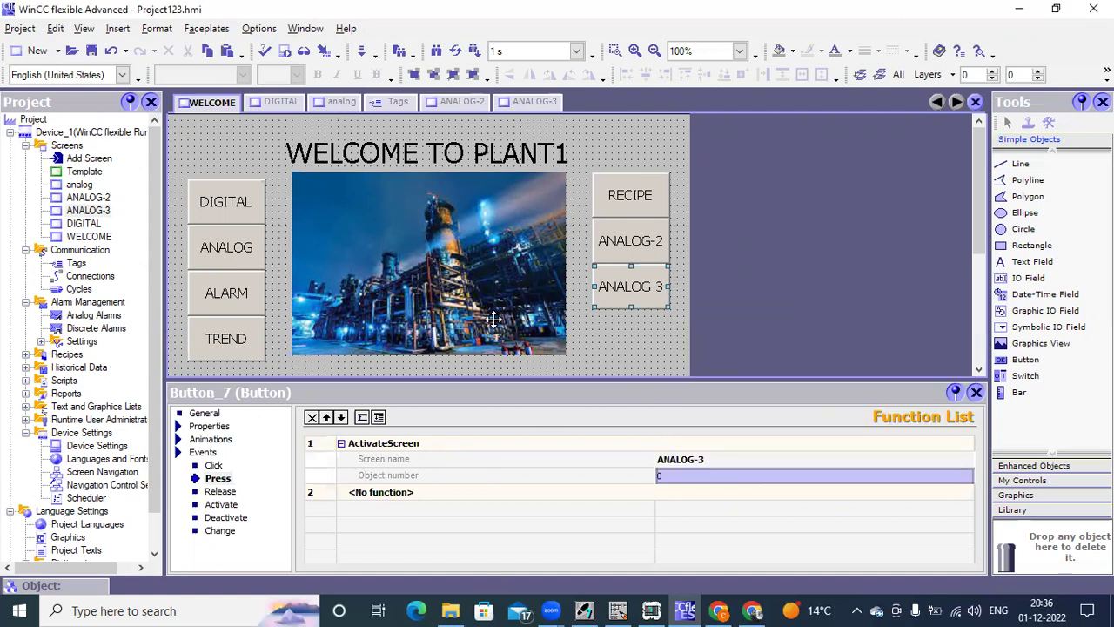
key("ctrl+s")
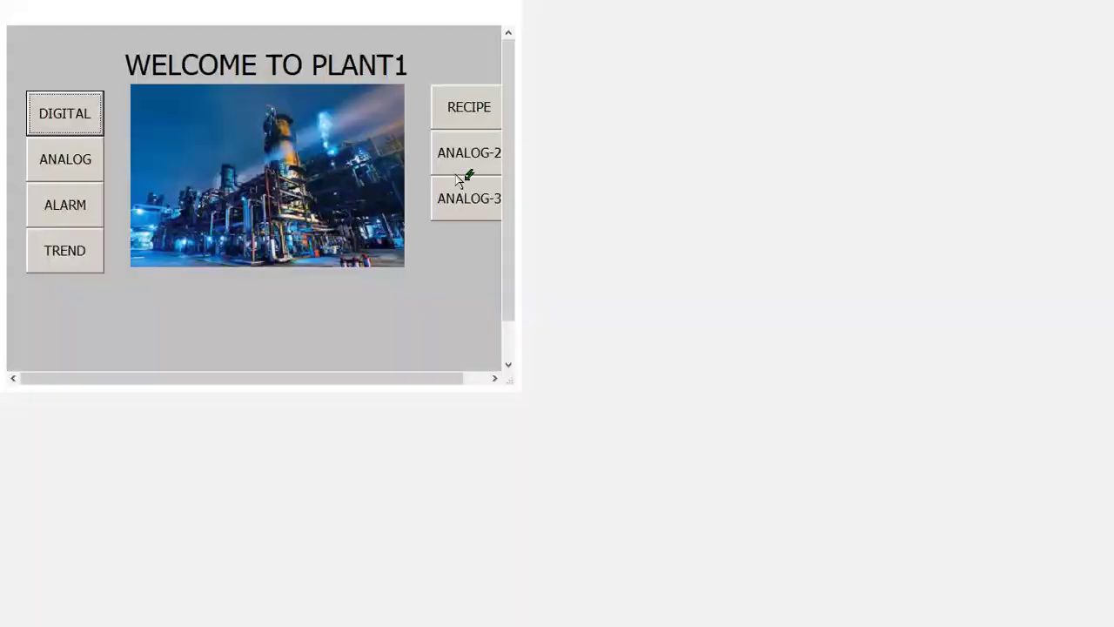
Test the ANALOG-3 screen in the runtime by moving the slider between 0 and 100, and return to the home screen.
left_click(456, 174)
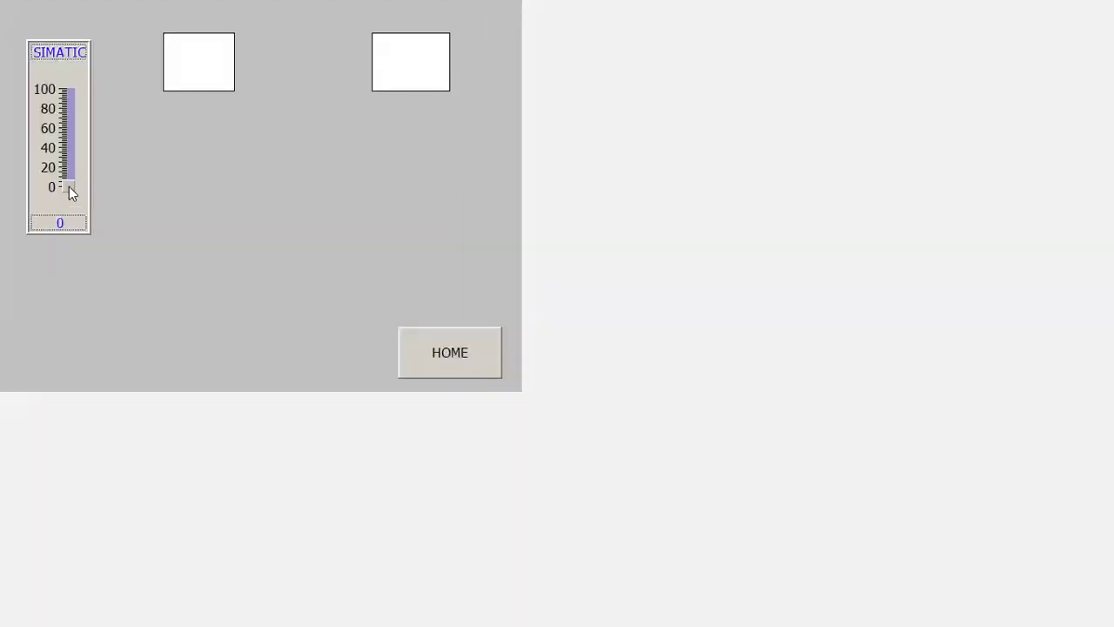
left_click_drag(73, 179, 70, 148)
left_click_drag(72, 108, 71, 76)
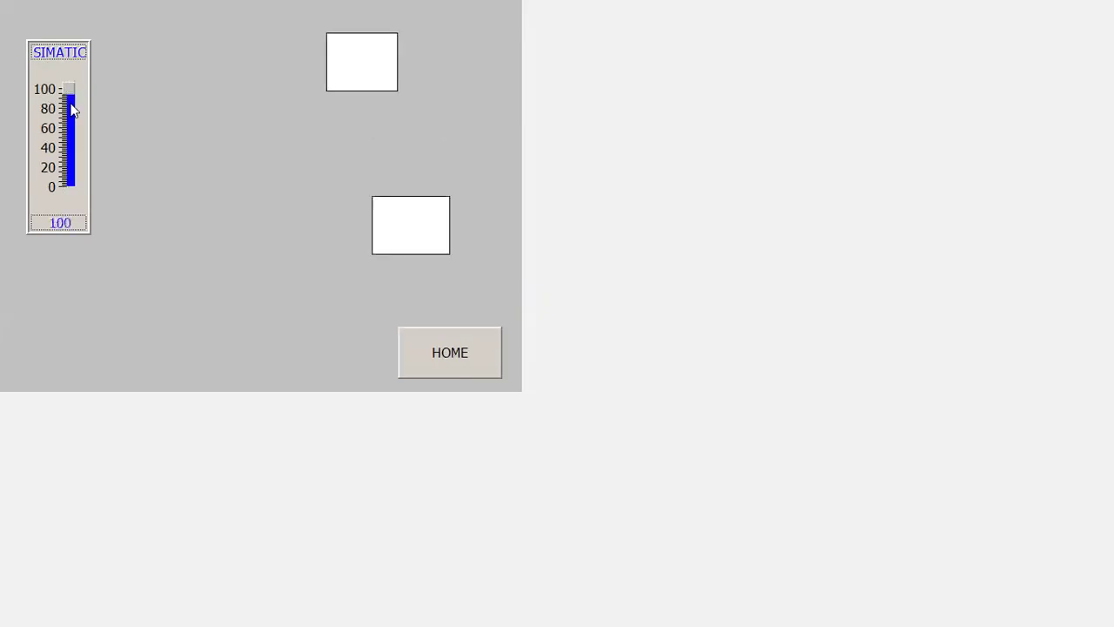
left_click(68, 183)
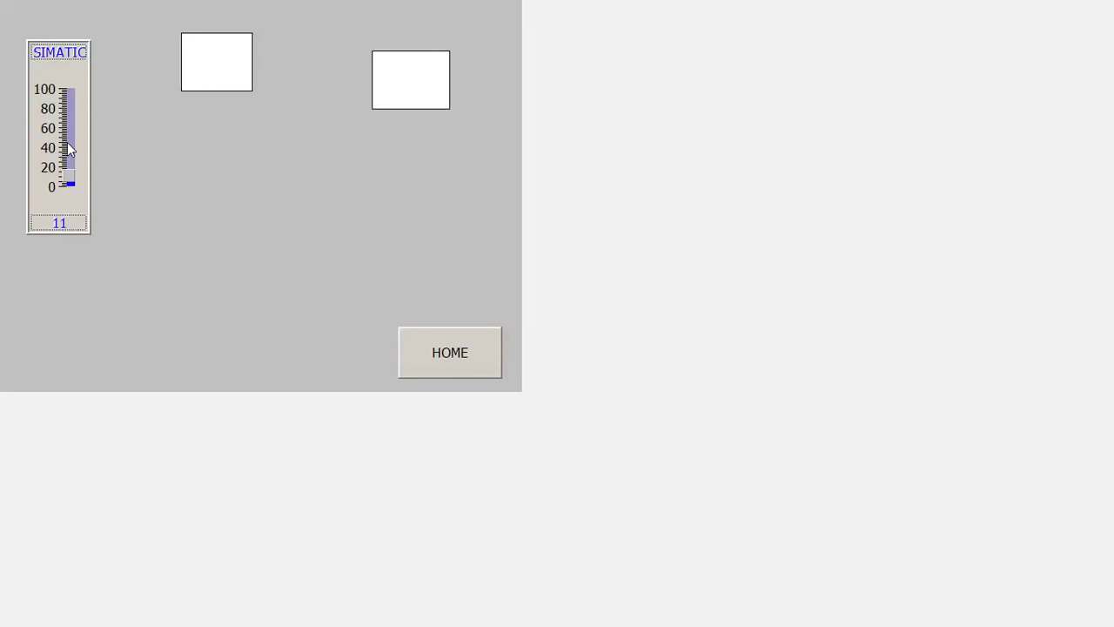
left_click(67, 142)
left_click(69, 93)
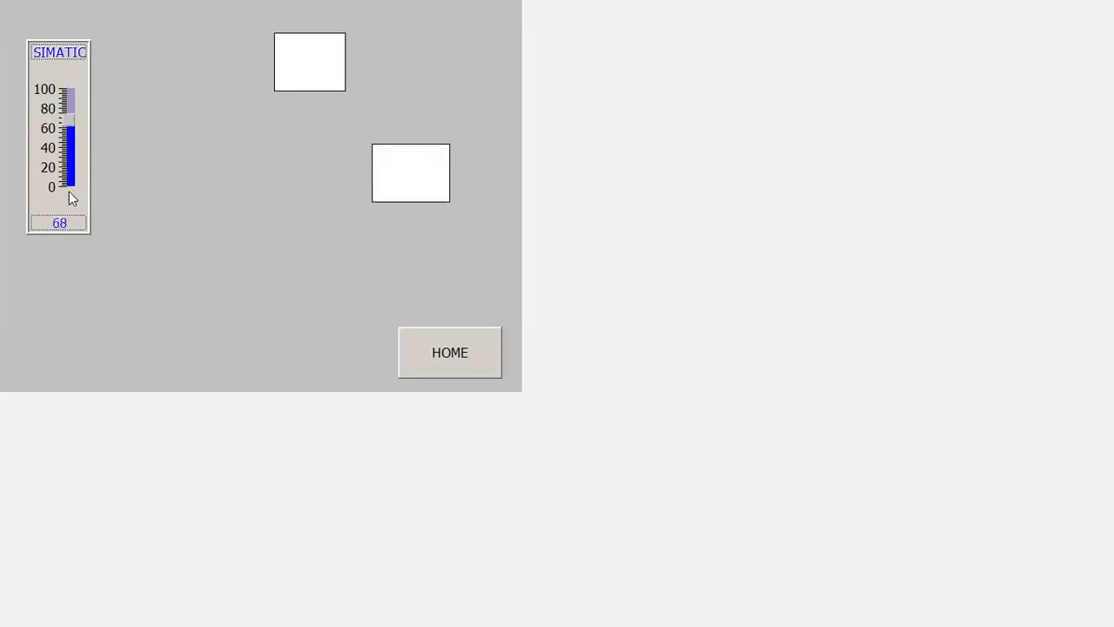
left_click(68, 191)
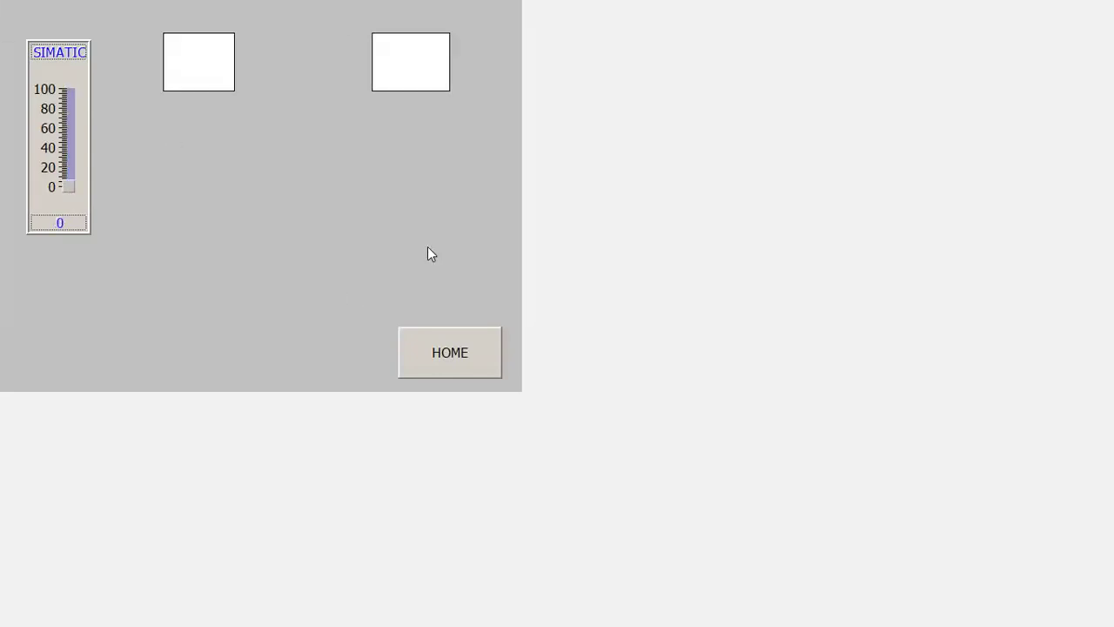
left_click(450, 349)
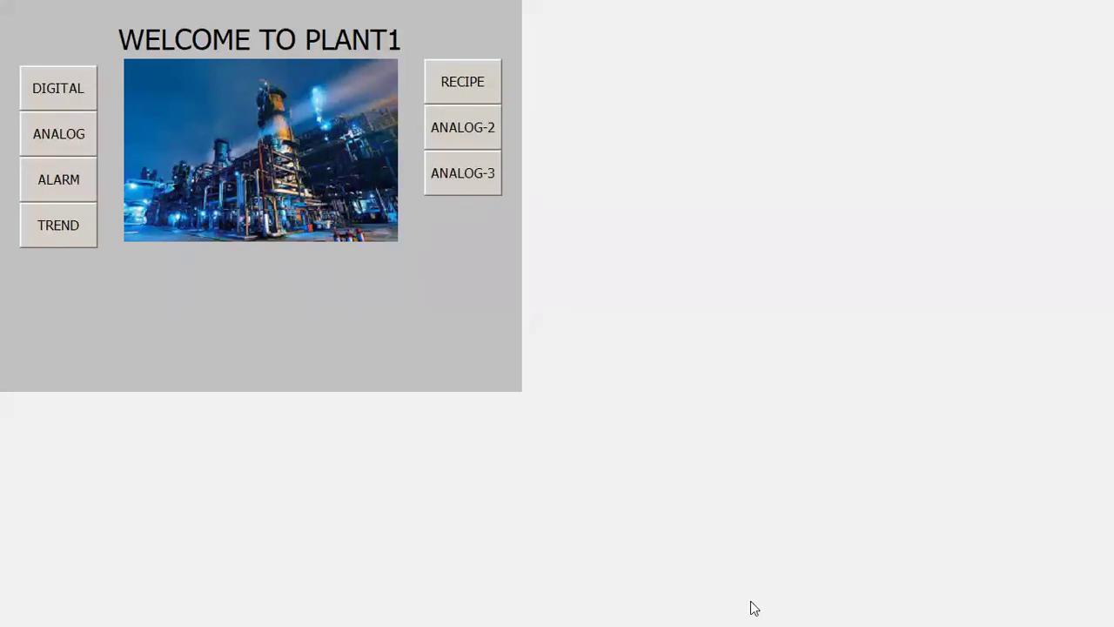
Close the runtime window and return to the project editor.
key("super")
mouse_move(754, 607)
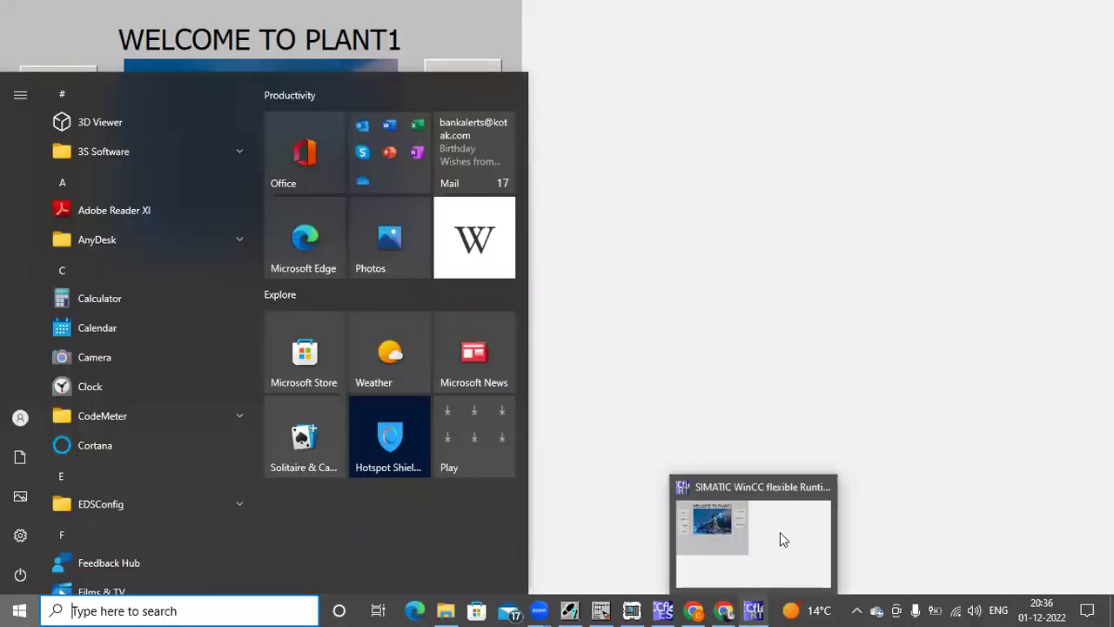
left_click(825, 487)
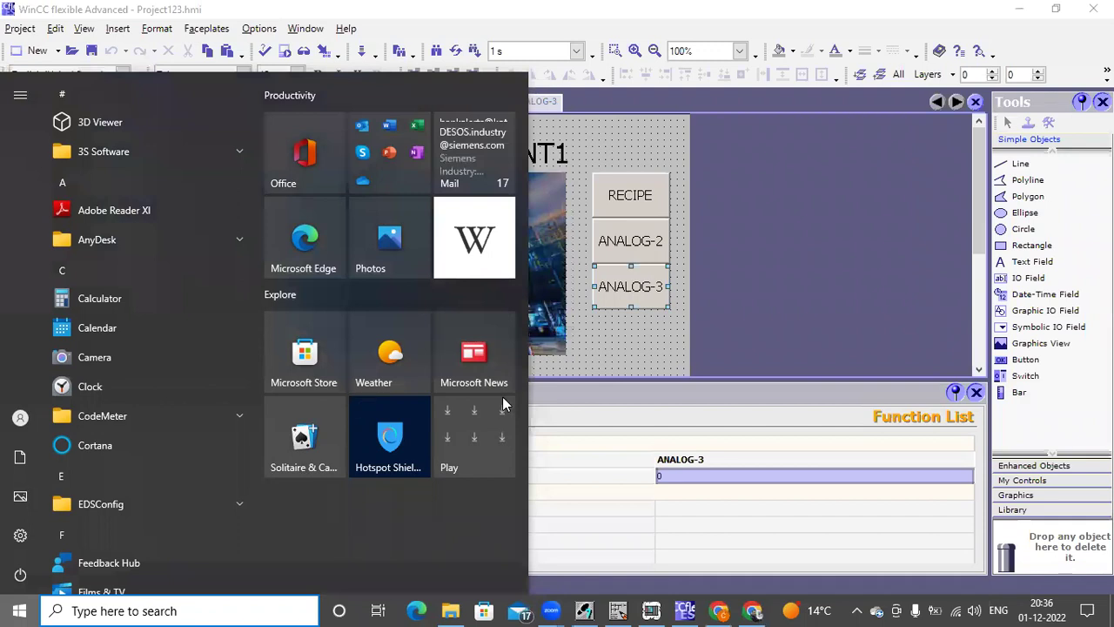
key("Escape")
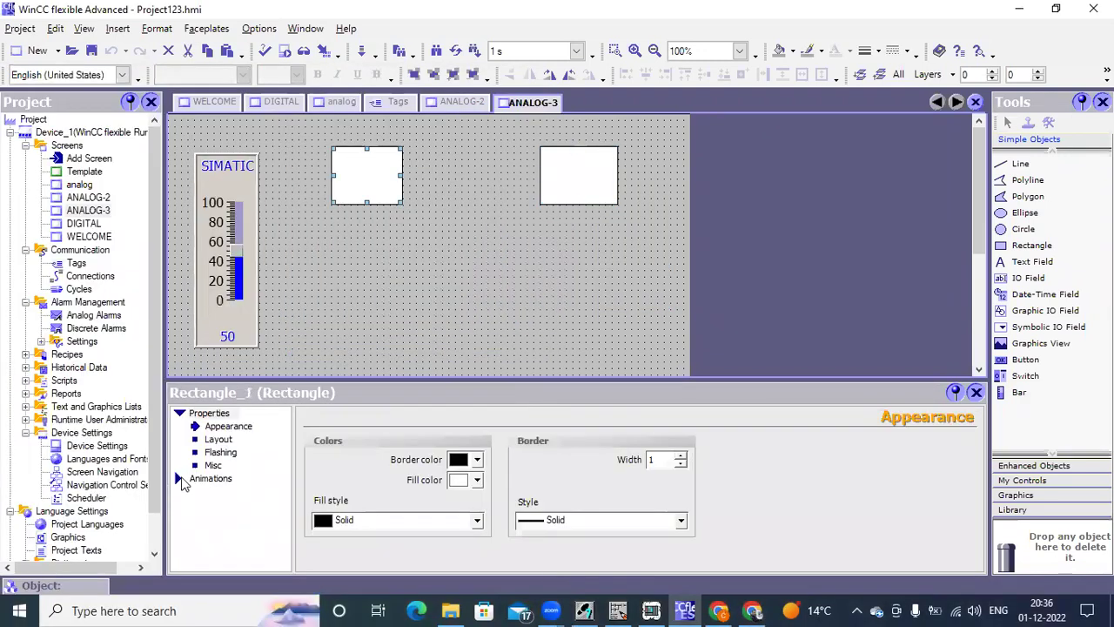
Enable the first ANALOG-3 rectangle's Visibility animation with tag TEMP1, state Hidden and an integer range from 0 to 50, and save the project.
left_click(210, 477)
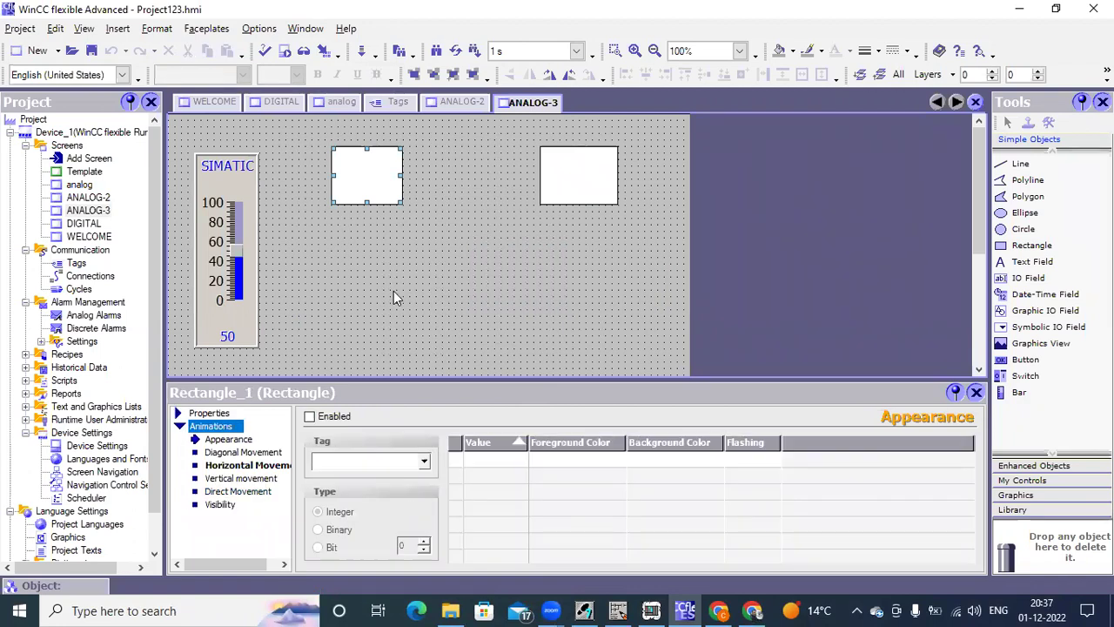
left_click(216, 510)
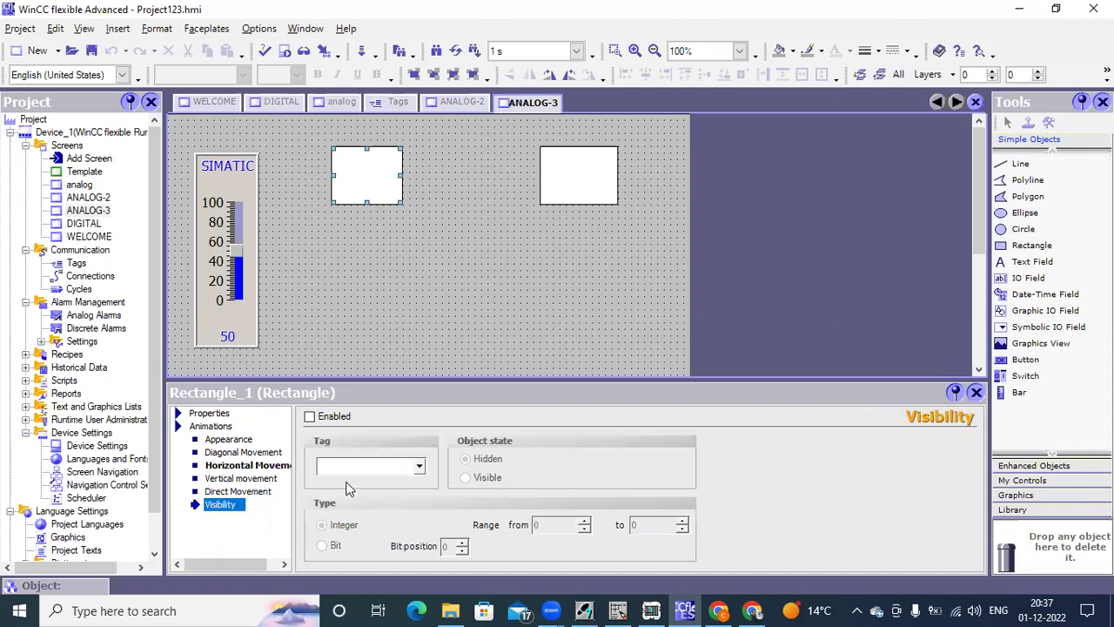
left_click(311, 417)
left_click(421, 469)
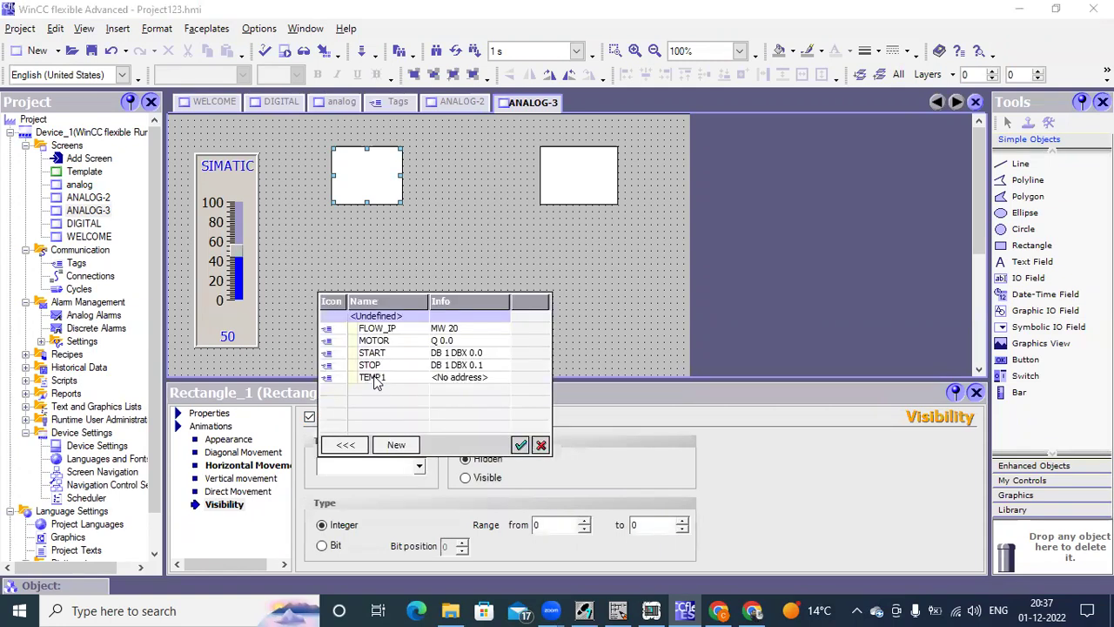
double_click(374, 379)
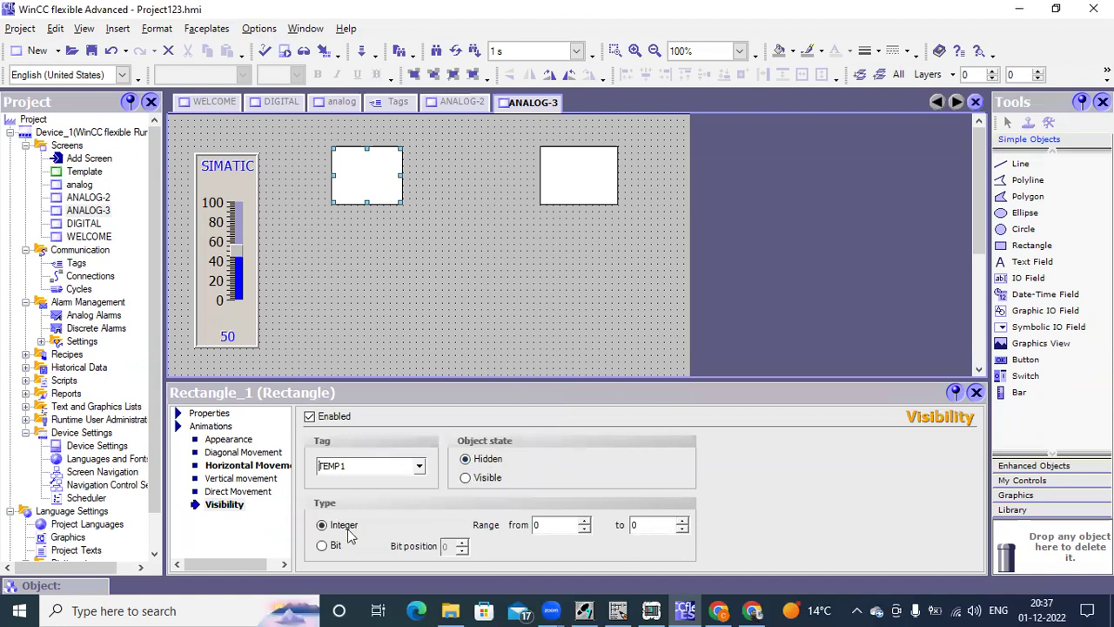
left_click(644, 525)
key("BackSpace")
type("50")
left_click(92, 51)
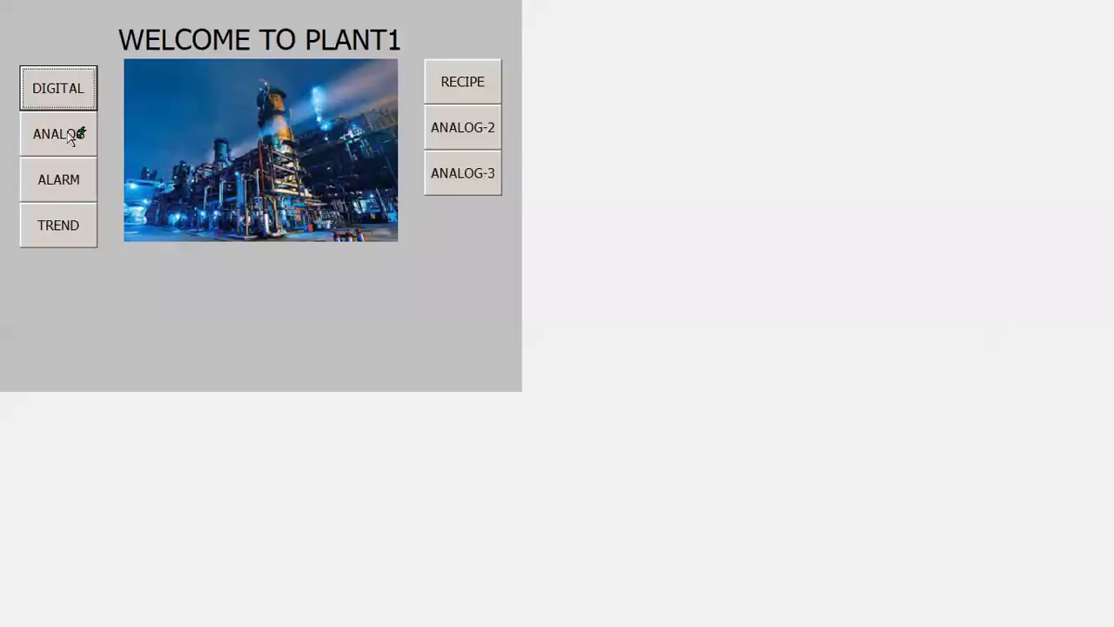
Test the first rectangle's visibility on the ANALOG-3 runtime screen by moving the slider below and above 50.
left_click(477, 82)
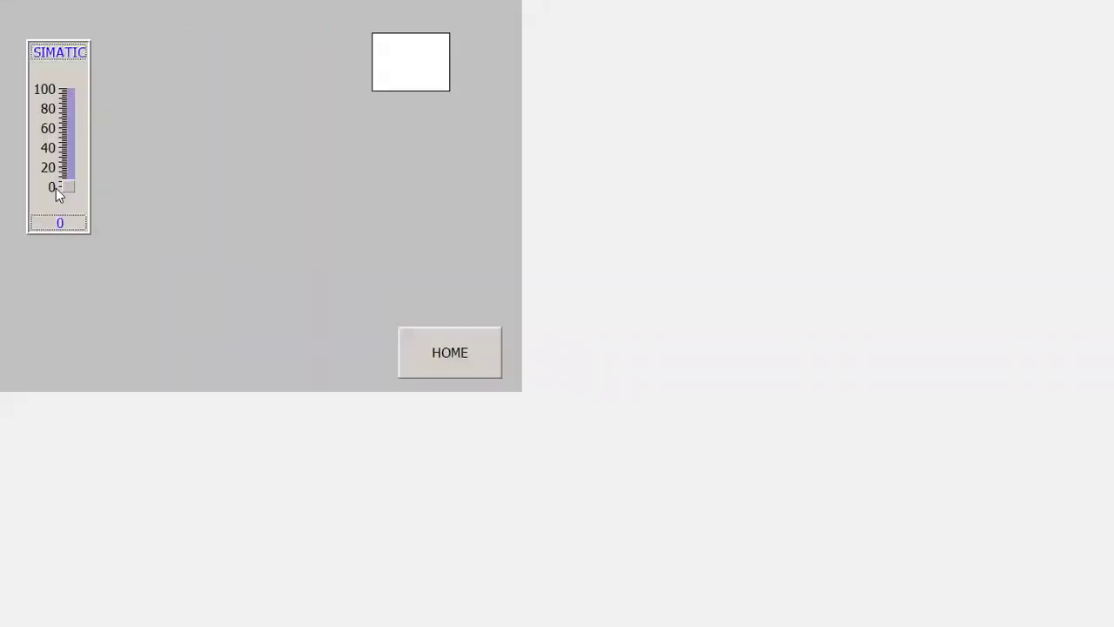
left_click_drag(67, 180, 69, 94)
left_click(75, 155)
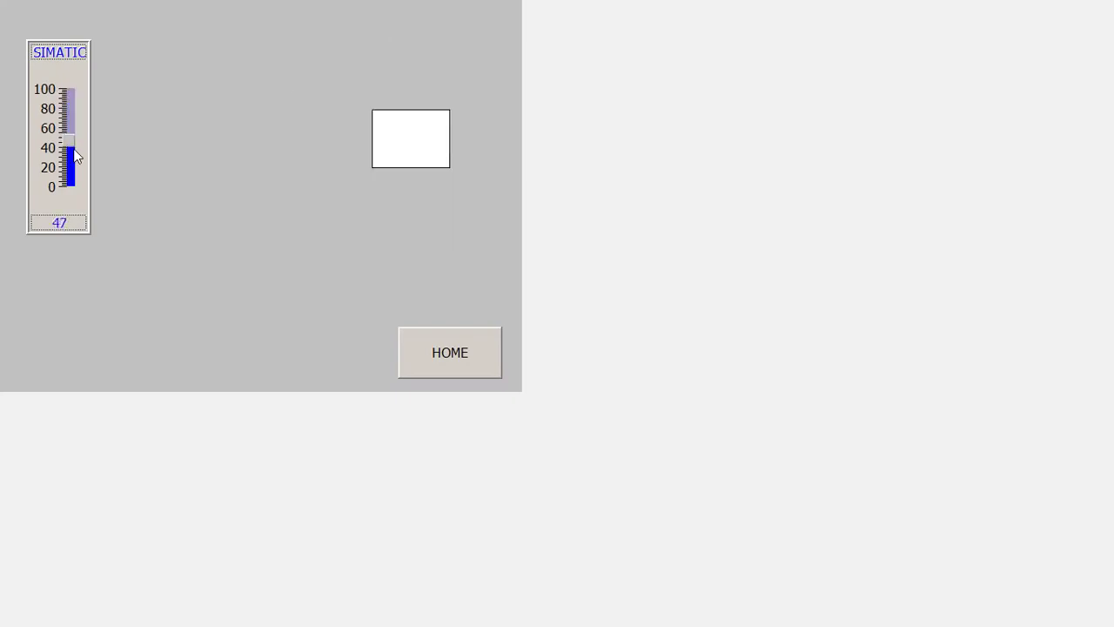
left_click(75, 155)
left_click(73, 139)
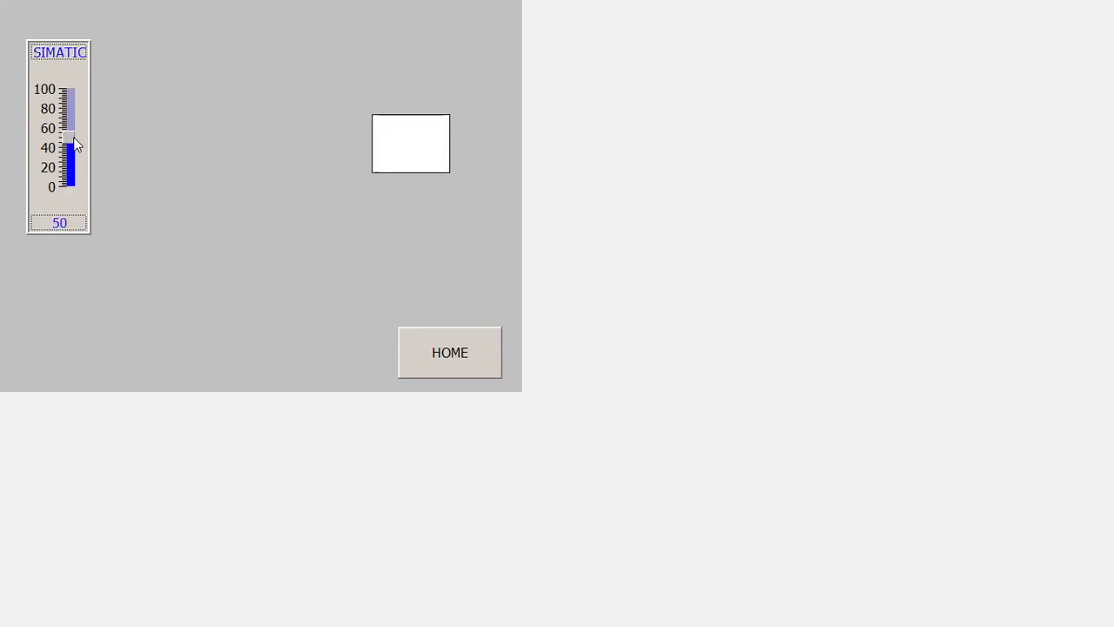
left_click(72, 132)
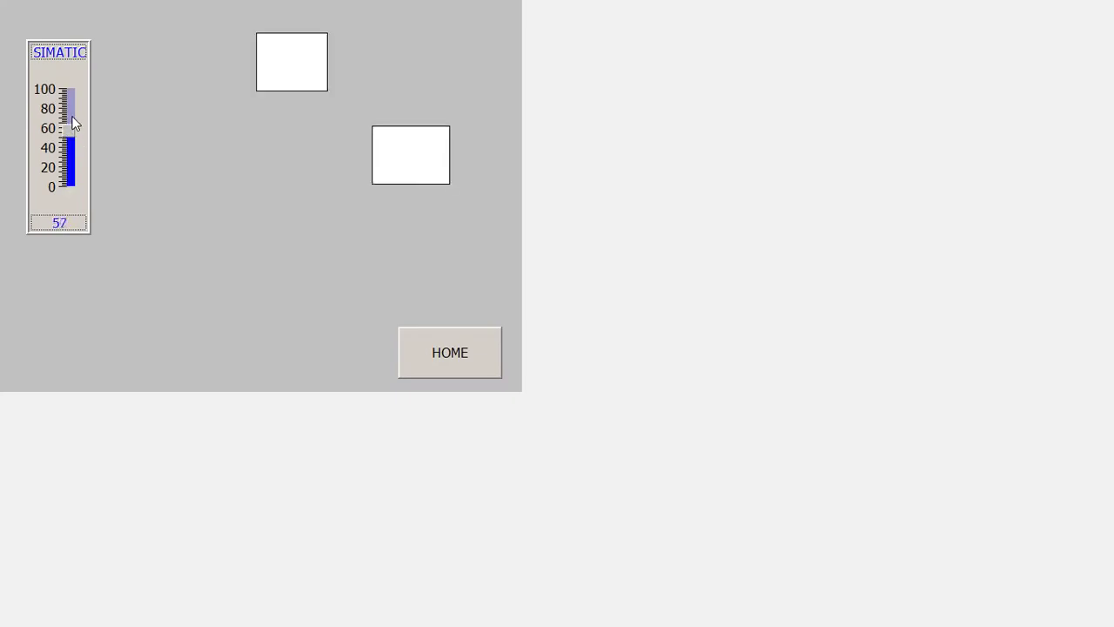
left_click(74, 96)
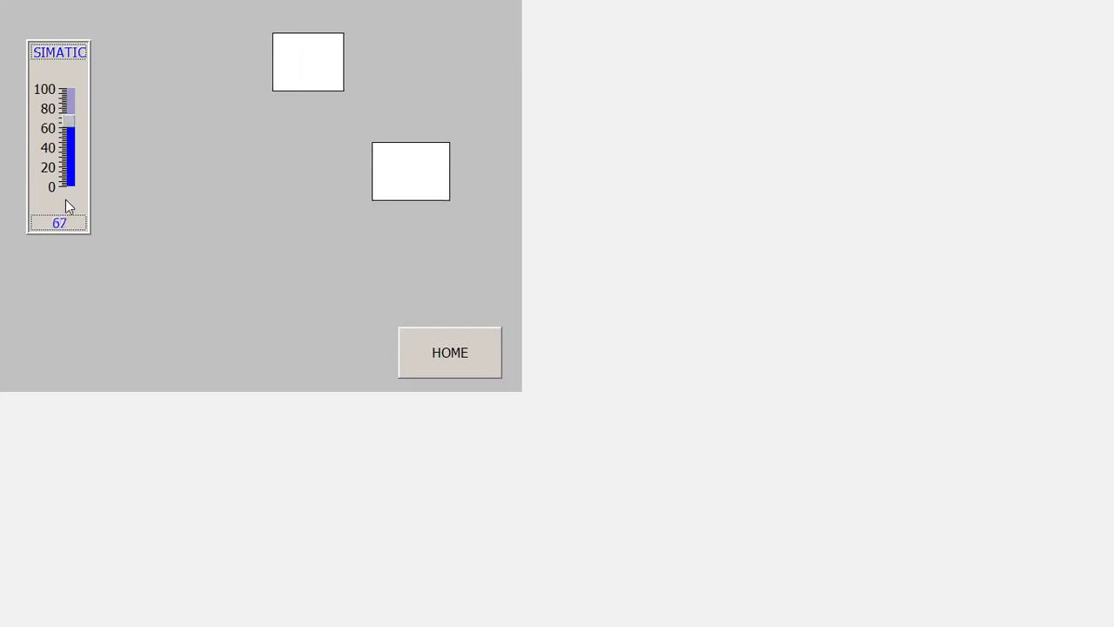
left_click(67, 175)
left_click(63, 123)
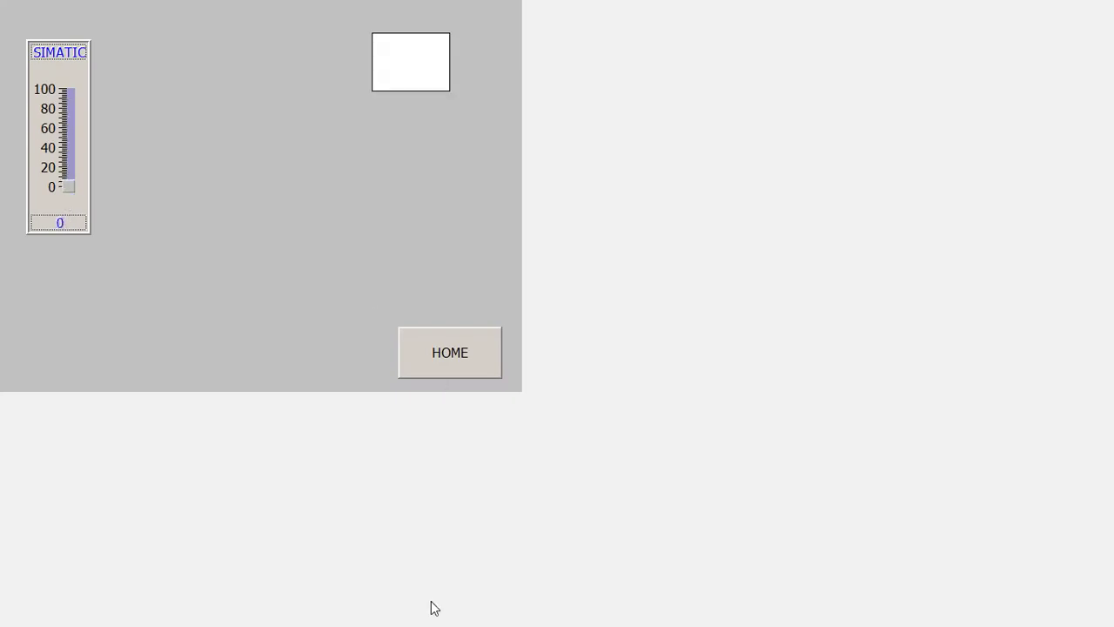
End the runtime test and go back to the ANALOG-3 screen in the editor.
key("super")
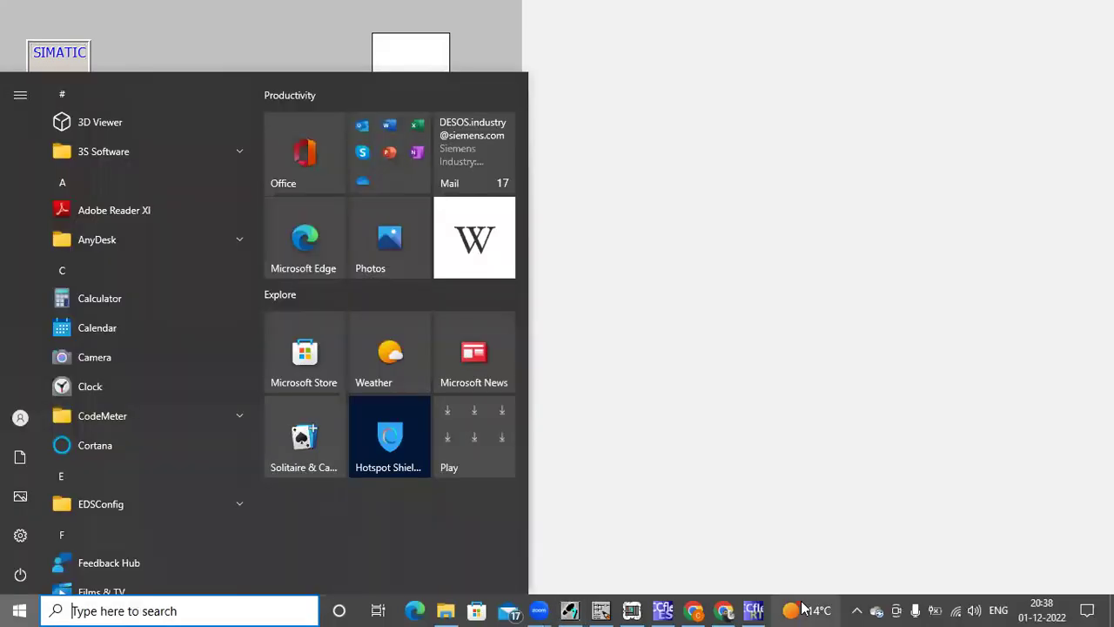
left_click(596, 412)
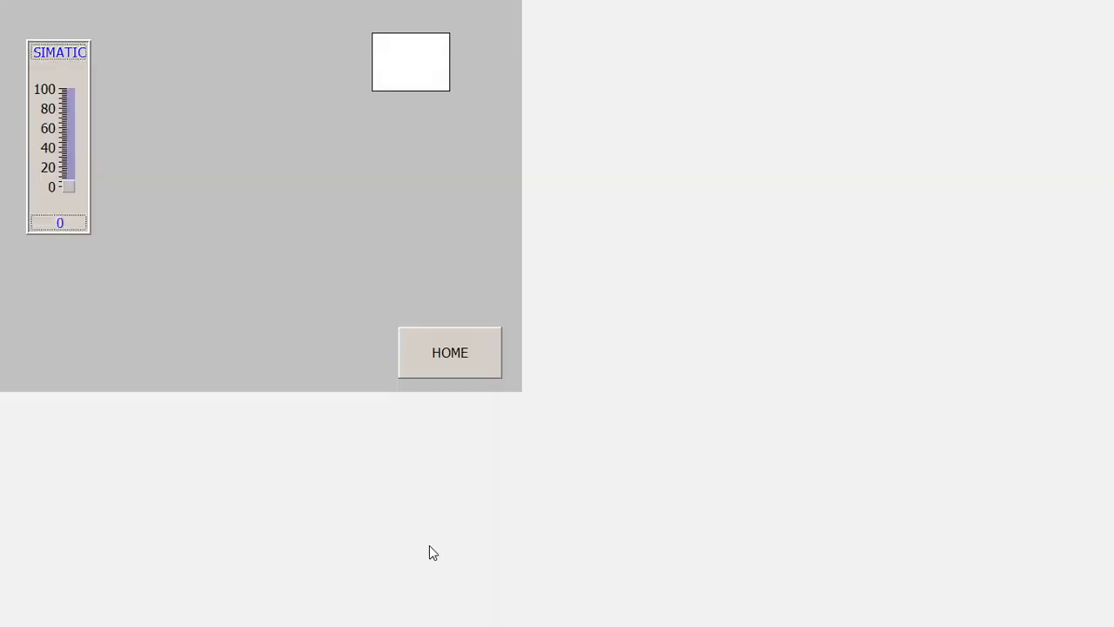
left_click(737, 601)
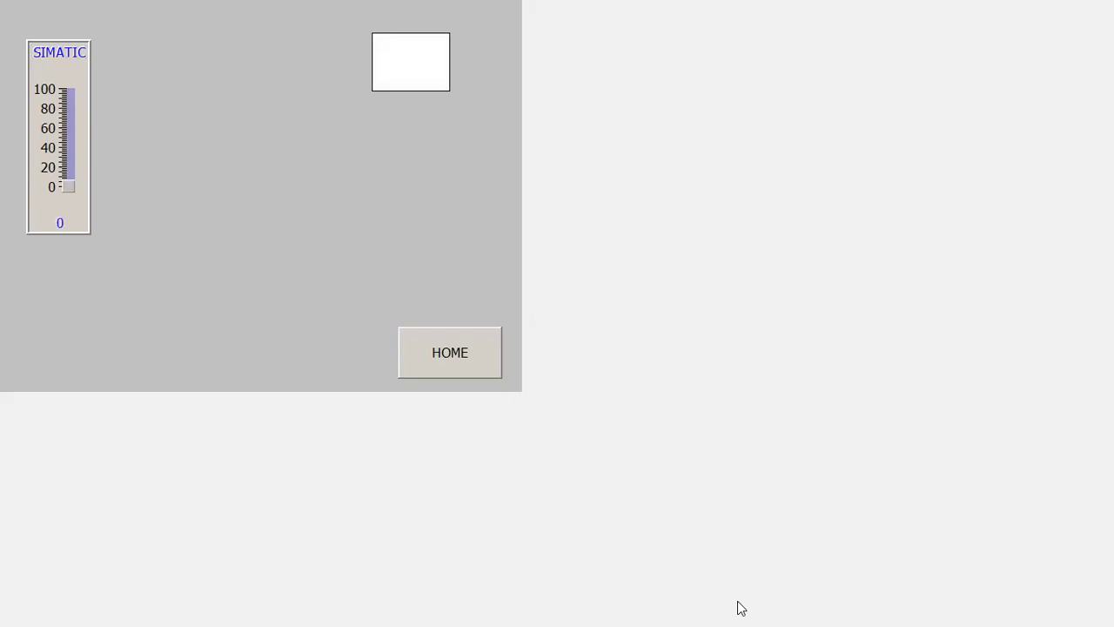
key("super")
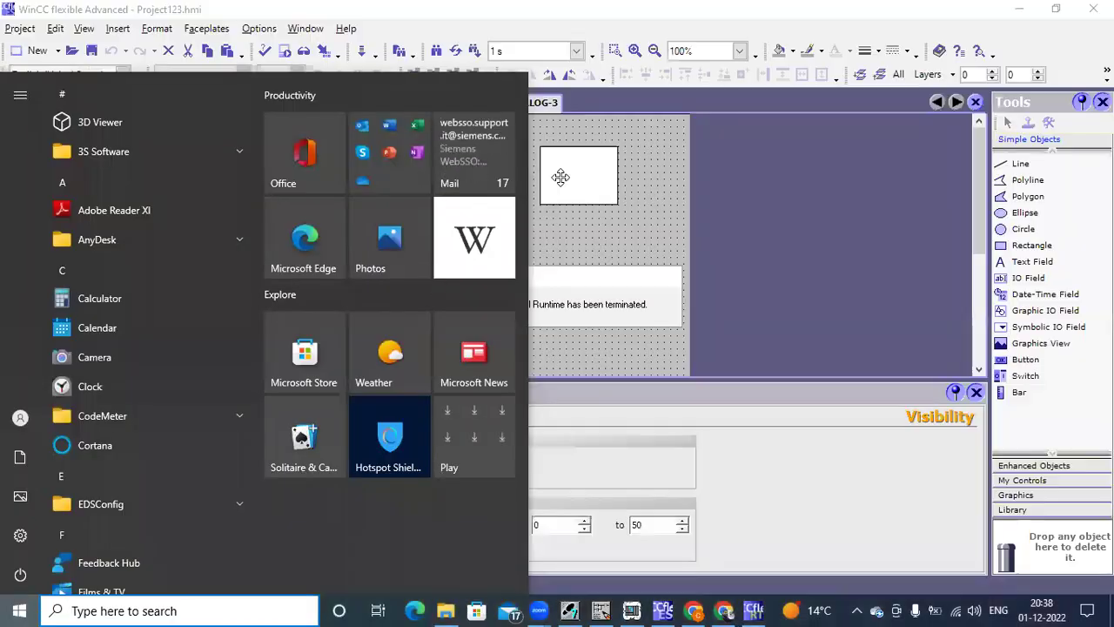
key("Escape")
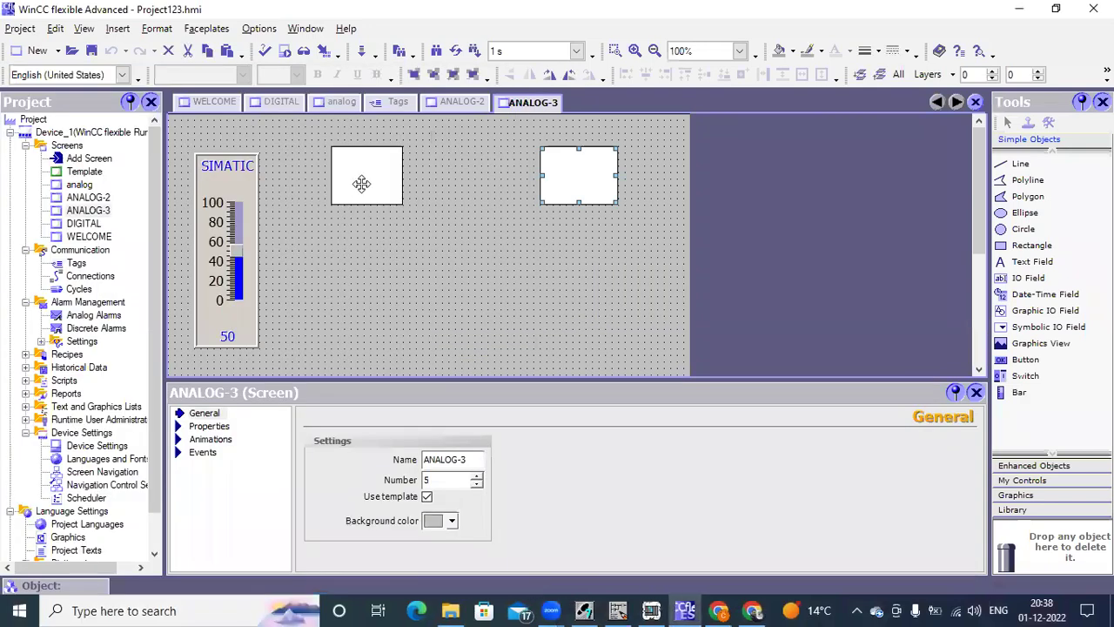
Set the object state of the first rectangle's Visibility animation to Visible.
left_click(361, 183)
left_click(364, 179)
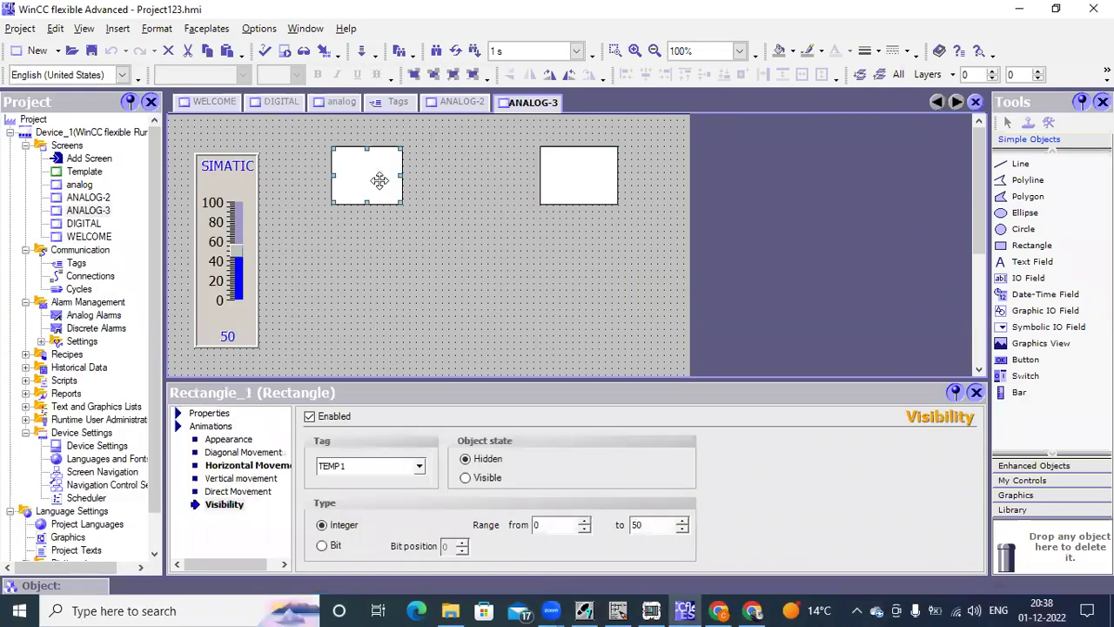
left_click(466, 478)
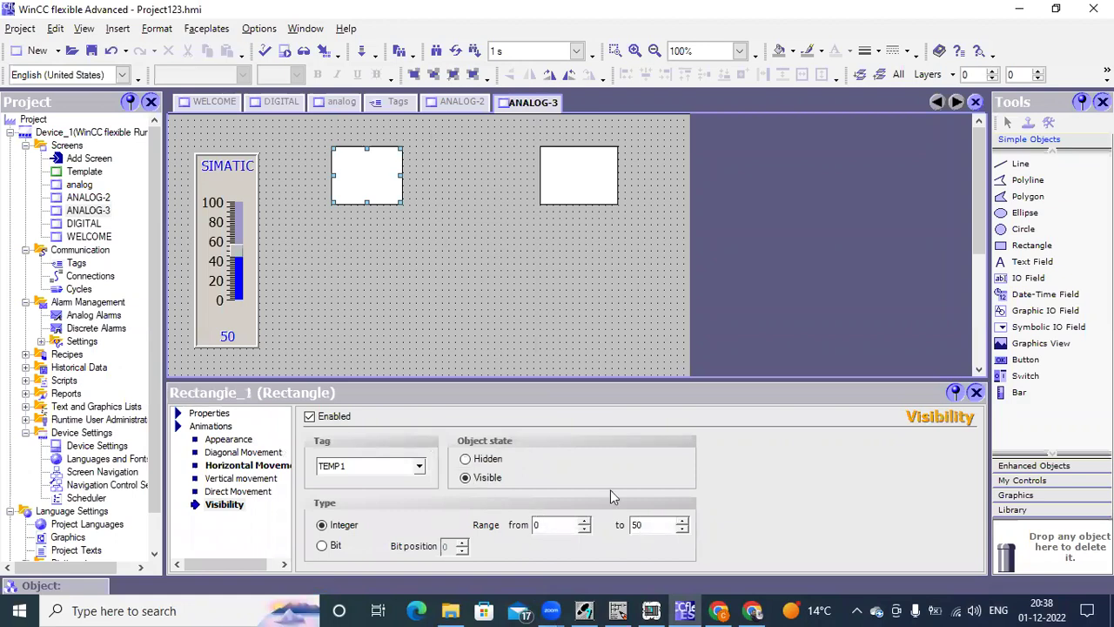
Move the second rectangle closer to the first and enable its Visibility animation with tag TEMP1.
left_click(549, 180)
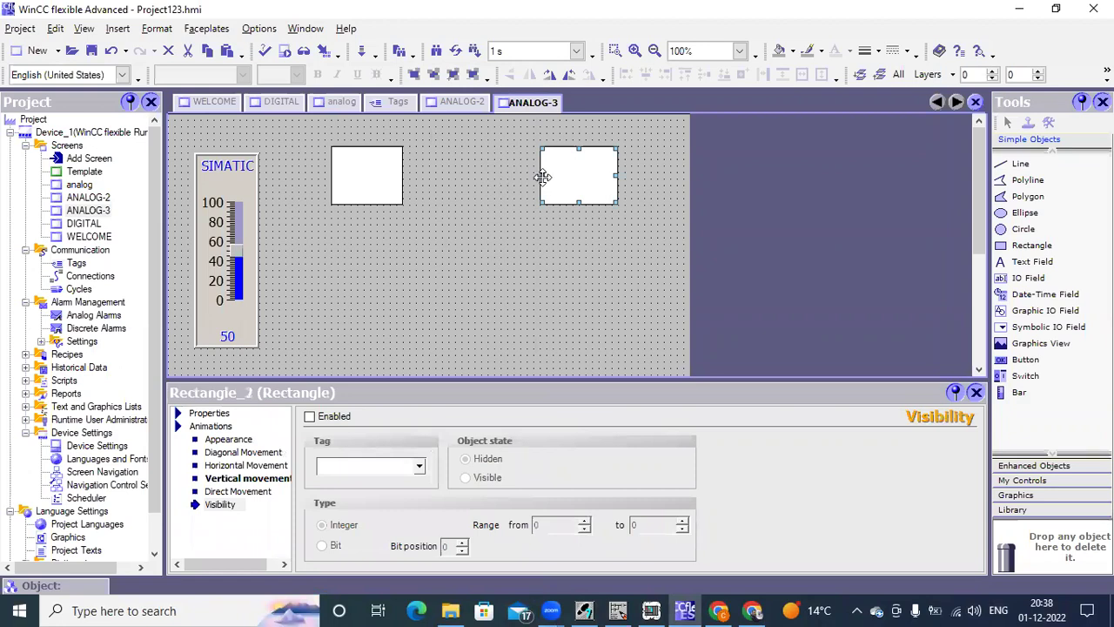
left_click_drag(552, 180, 484, 174)
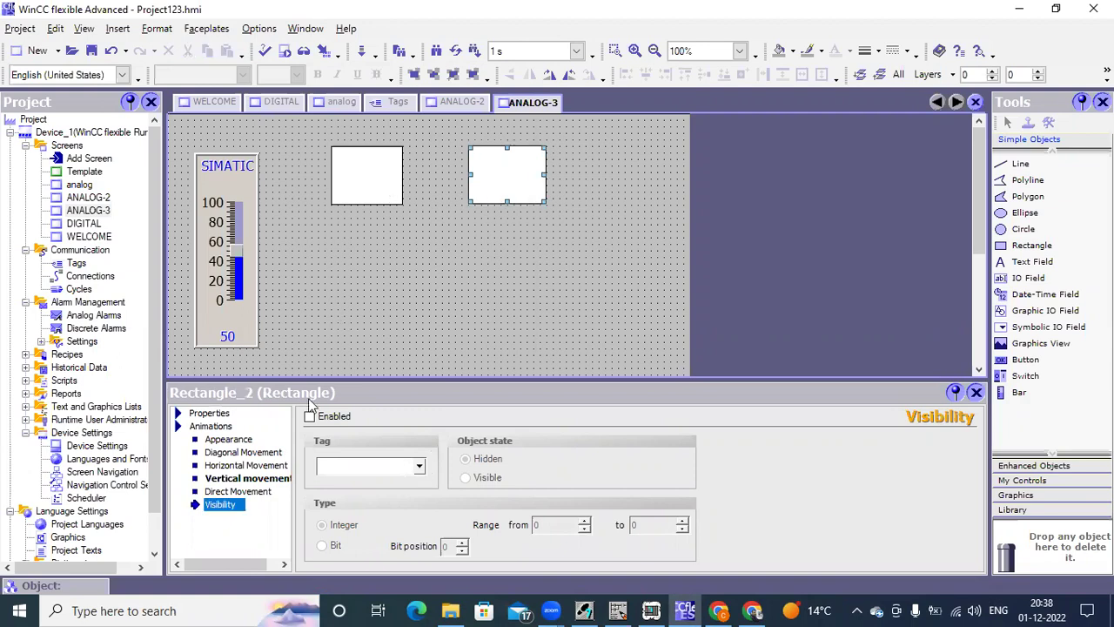
left_click(418, 466)
left_click(375, 377)
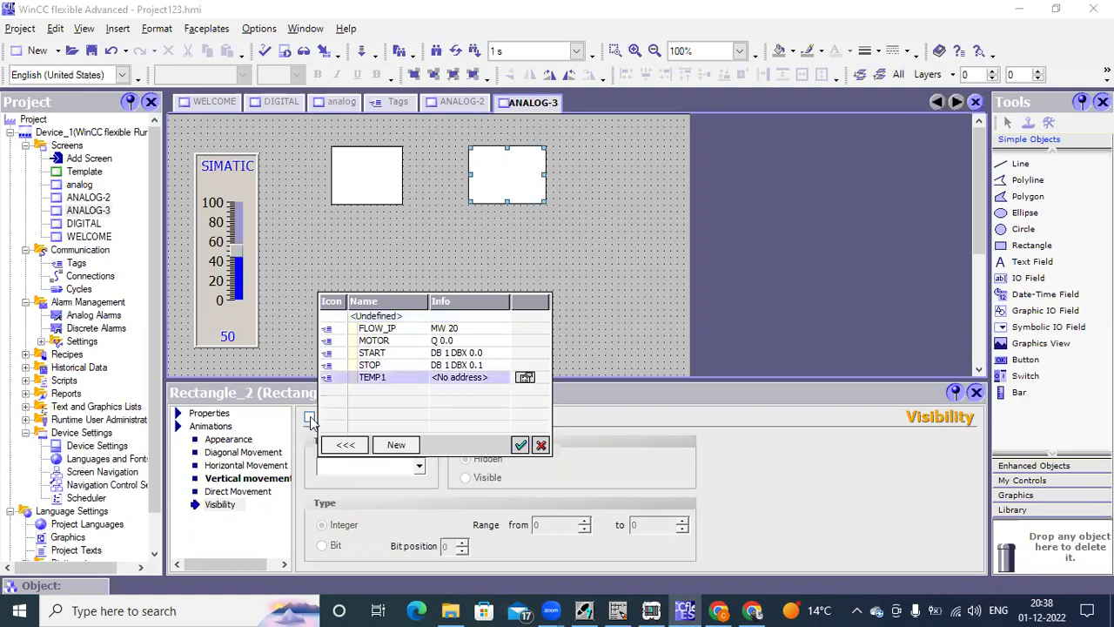
left_click(519, 446)
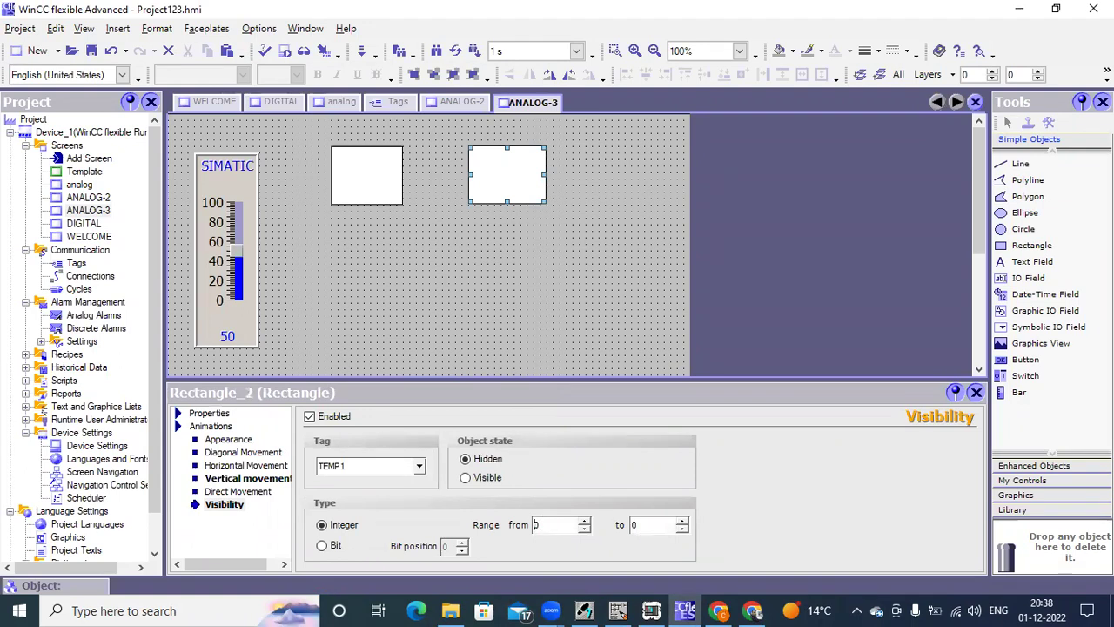
Set the second rectangle's visibility range from 50 to 100 with object state Hidden, and save the project.
type("50")
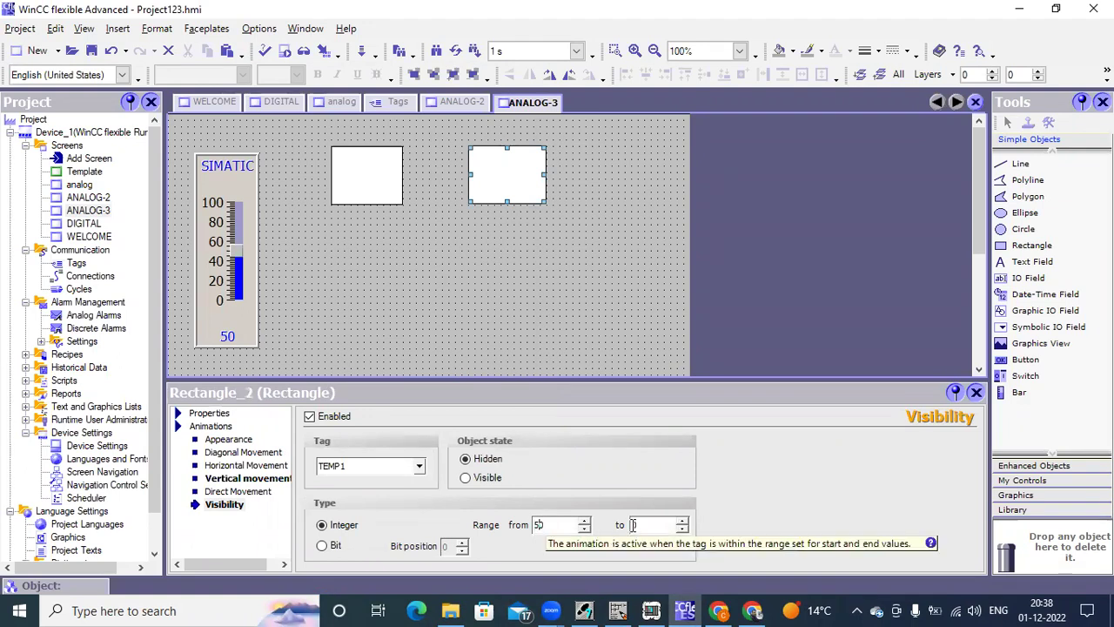
left_click(633, 525)
type("100")
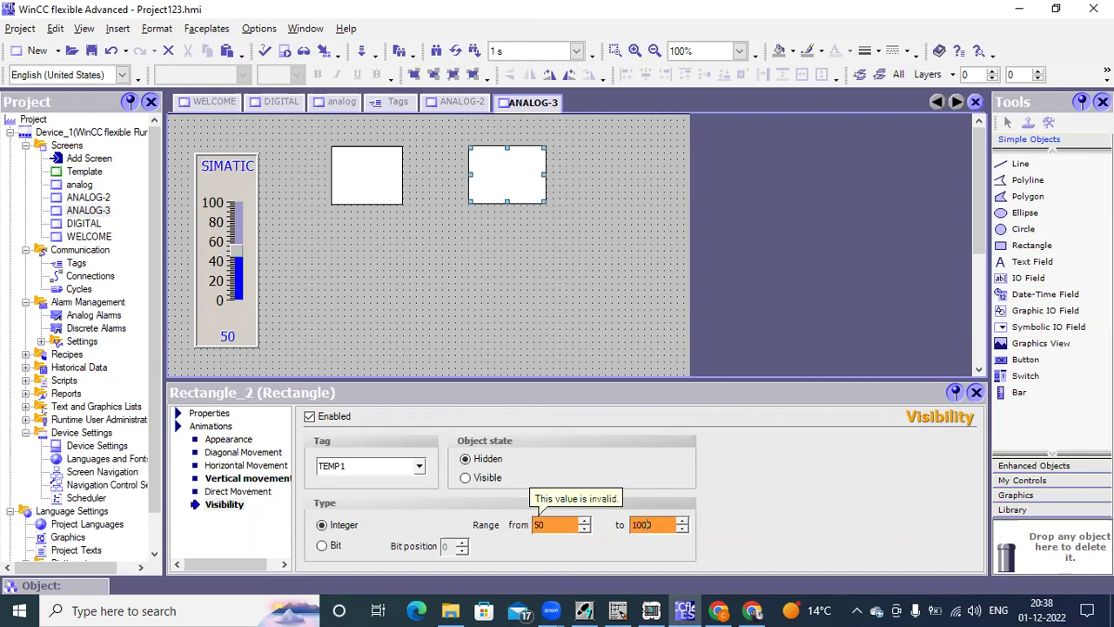
left_click(467, 477)
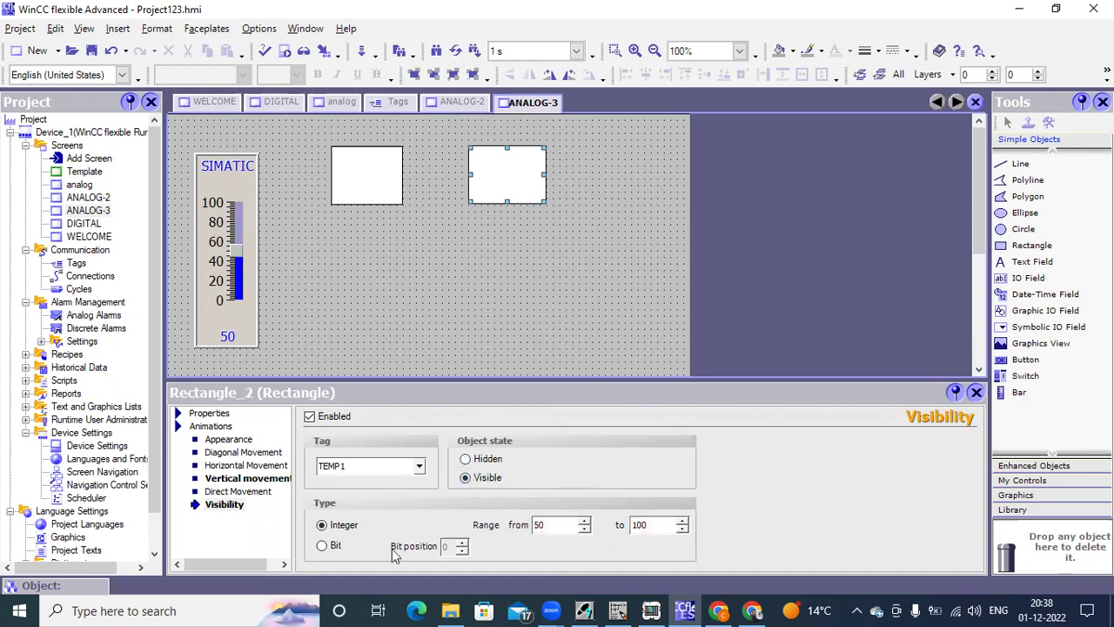
key("Up")
left_click(91, 52)
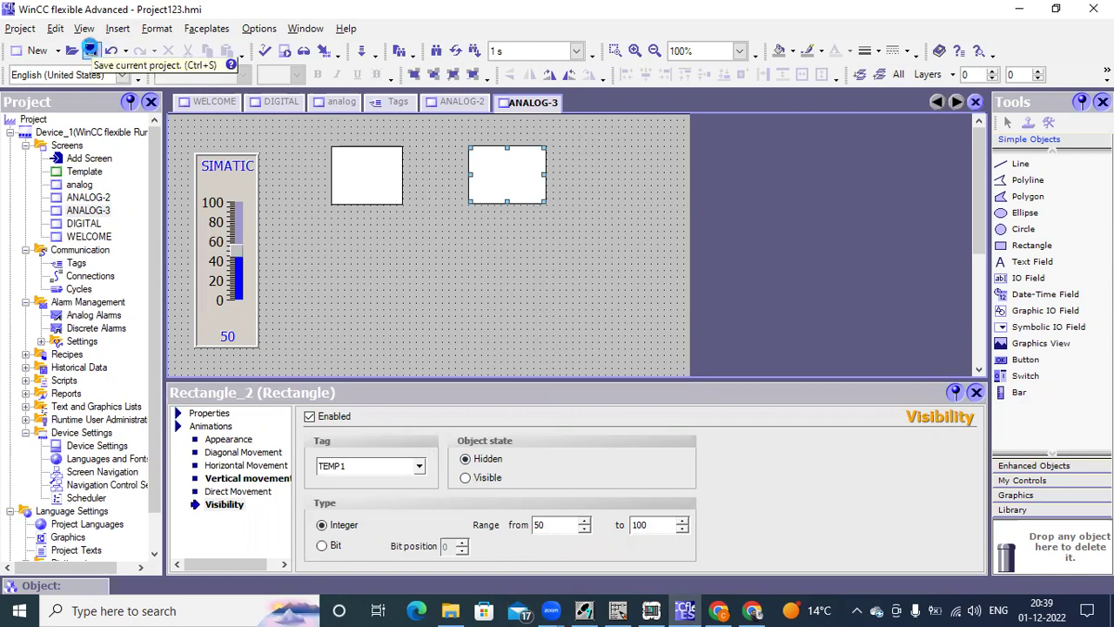
left_click(90, 49)
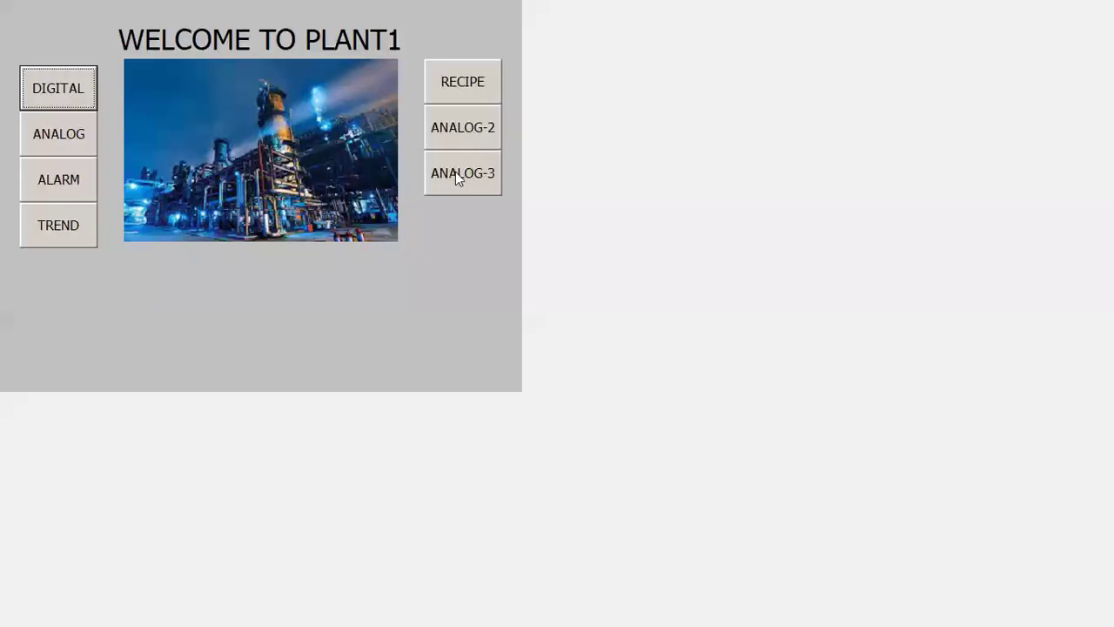
Test both rectangles on the ANALOG-3 runtime screen by moving the slider, and close the runtime.
left_click(456, 171)
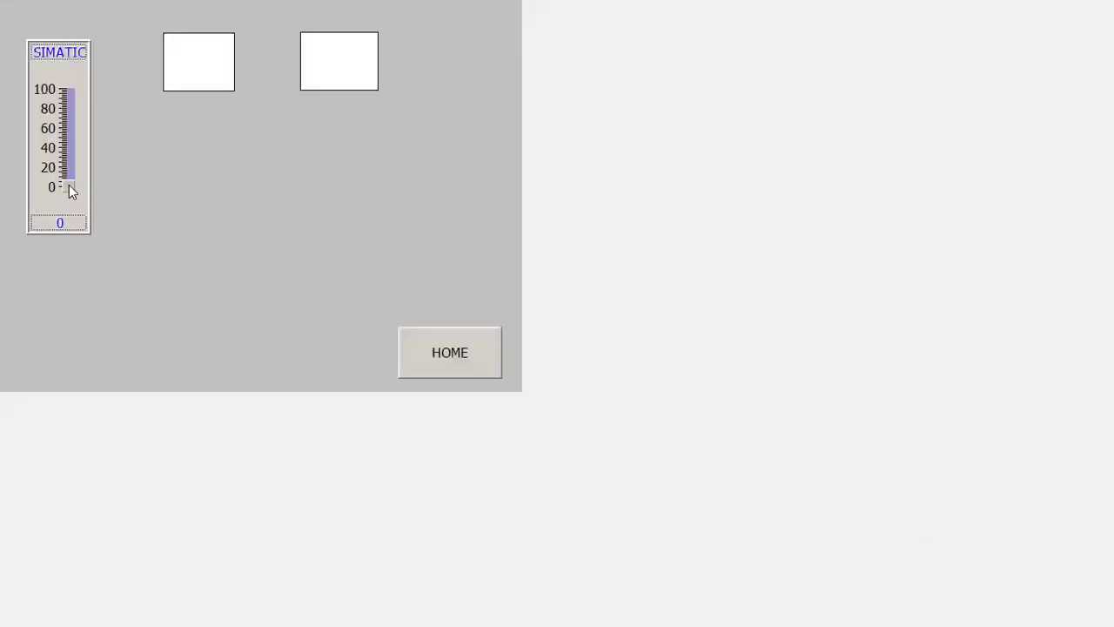
left_click_drag(69, 163, 69, 106)
mouse_move(767, 606)
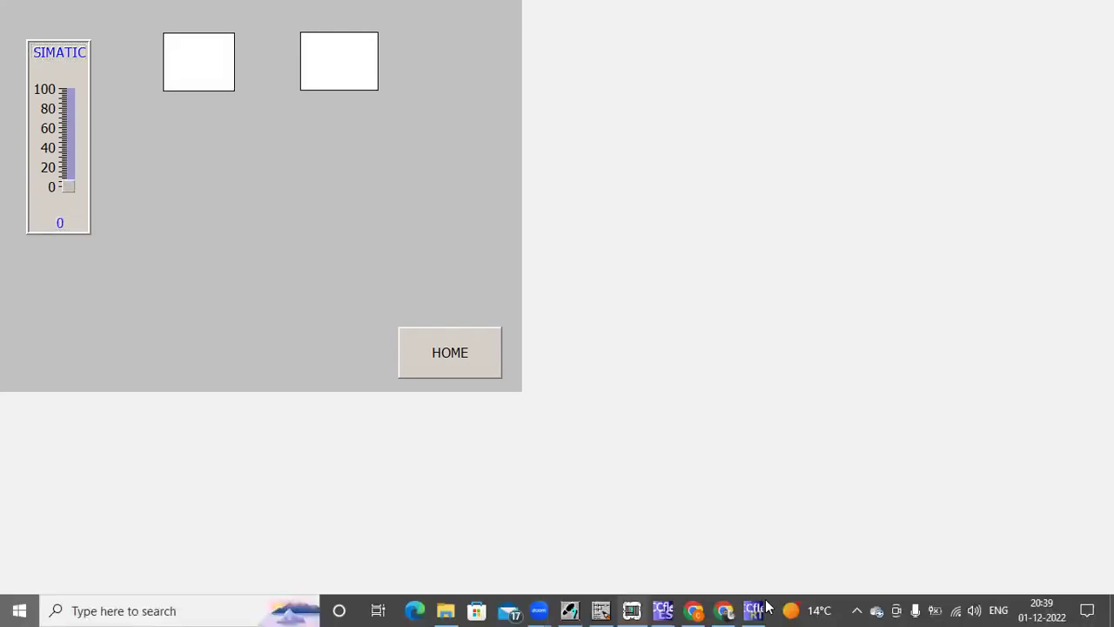
key("super")
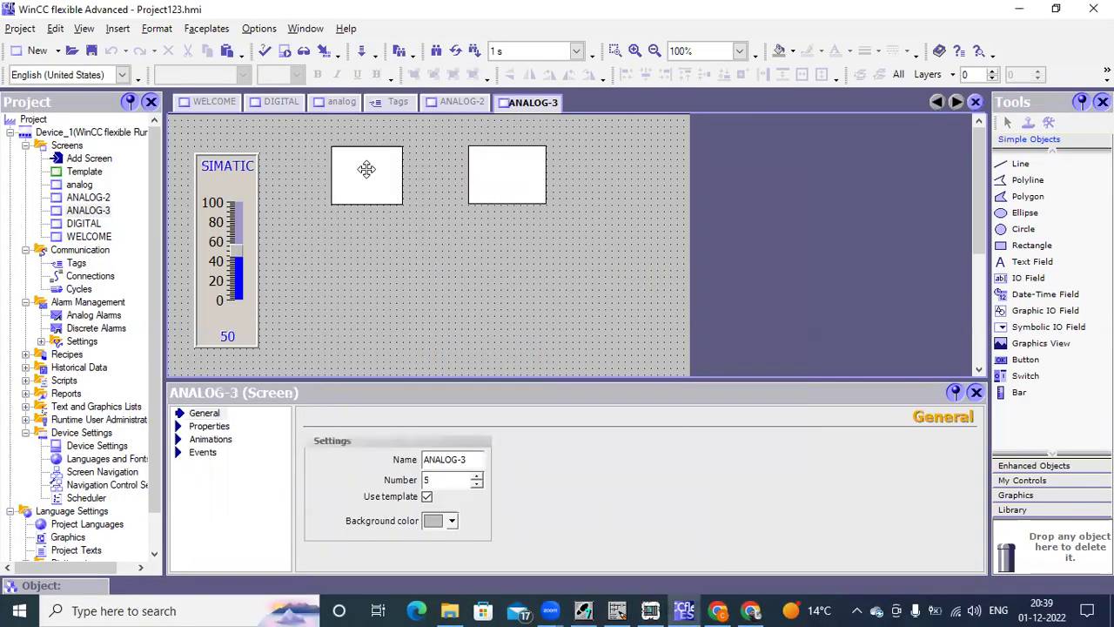
Set the first rectangle's visibility object state to Hidden and display the second rectangle's Visibility settings.
left_click(367, 169)
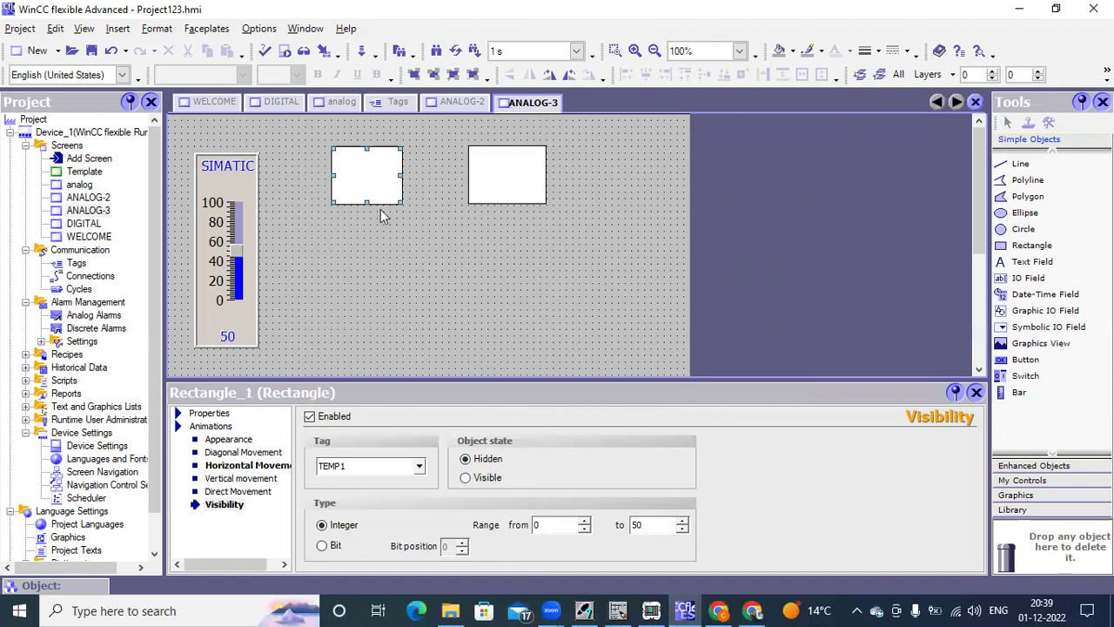
left_click(507, 192)
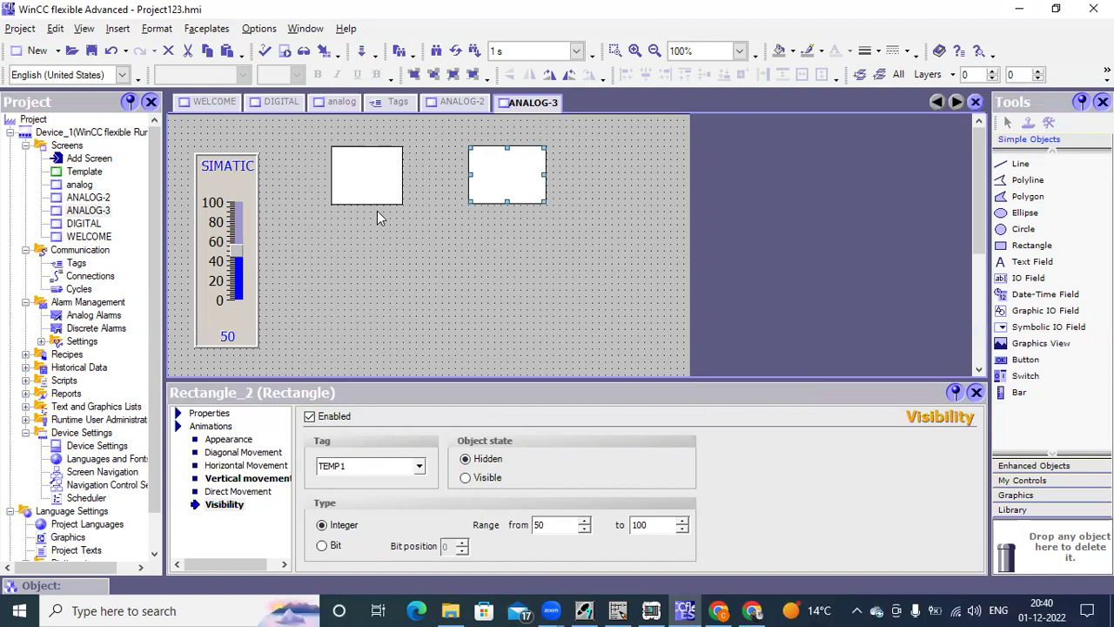
Set the visibility object state of both the first and second rectangles to Visible, and save the project.
left_click(372, 168)
left_click(358, 182)
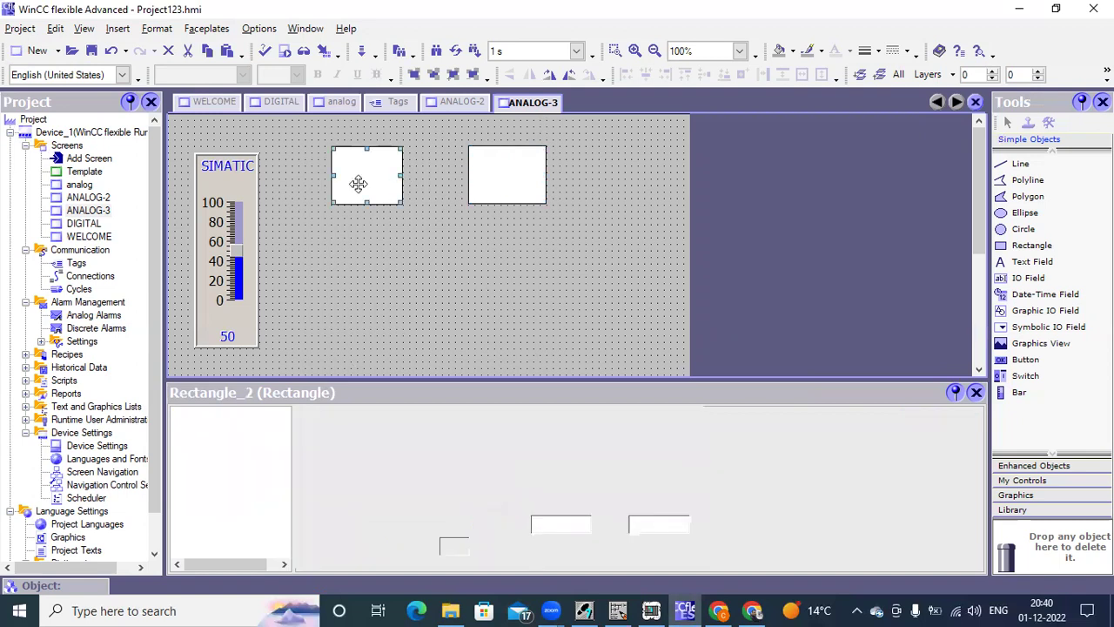
left_click(465, 479)
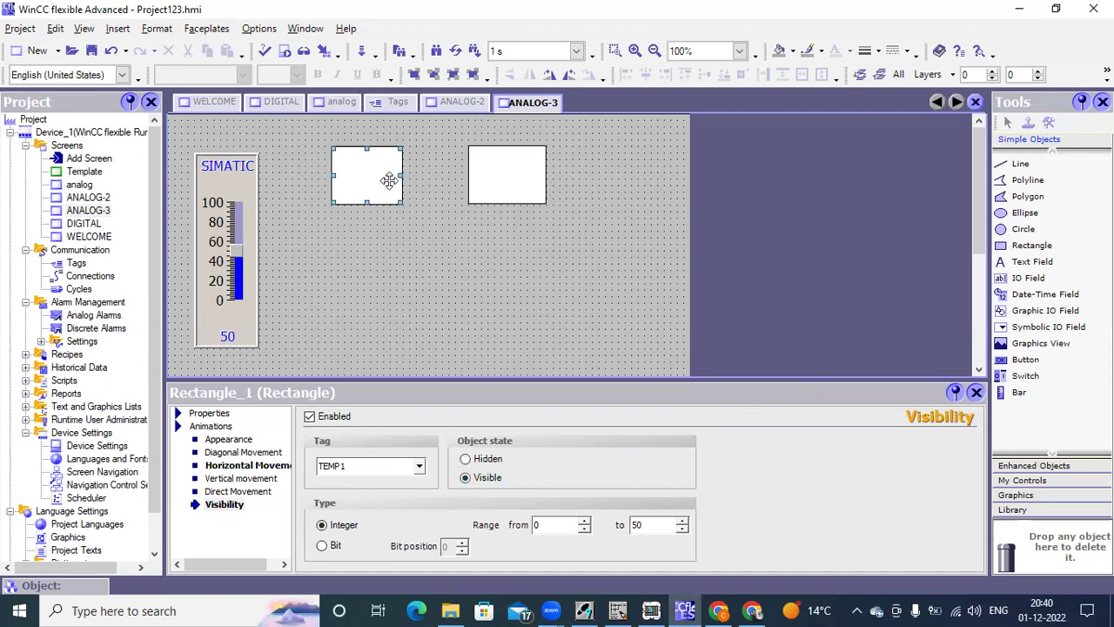
left_click(514, 196)
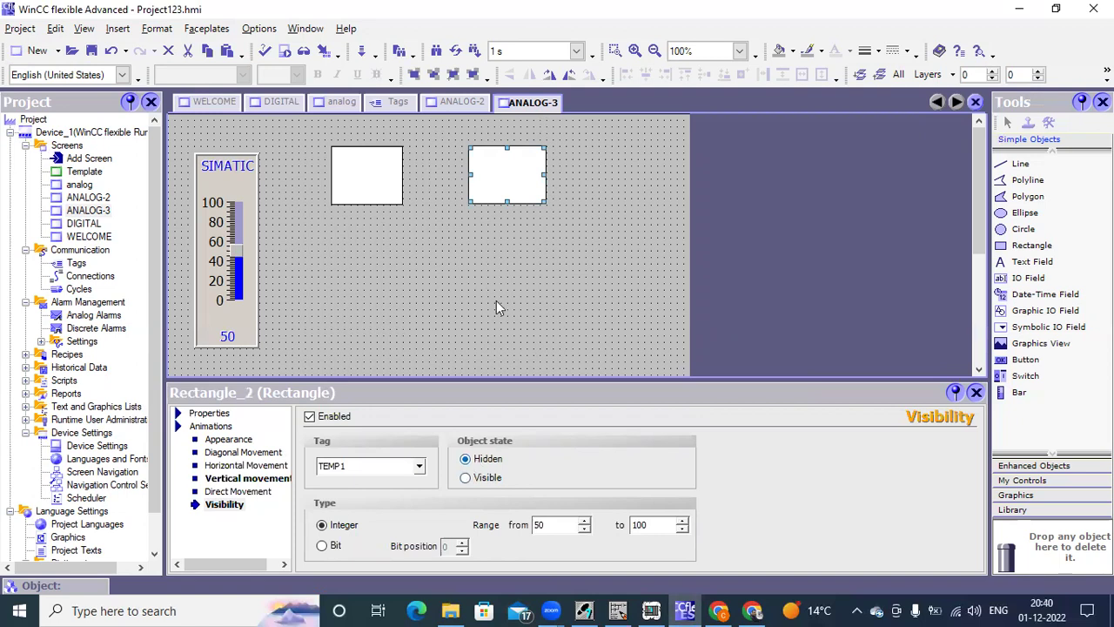
left_click(466, 477)
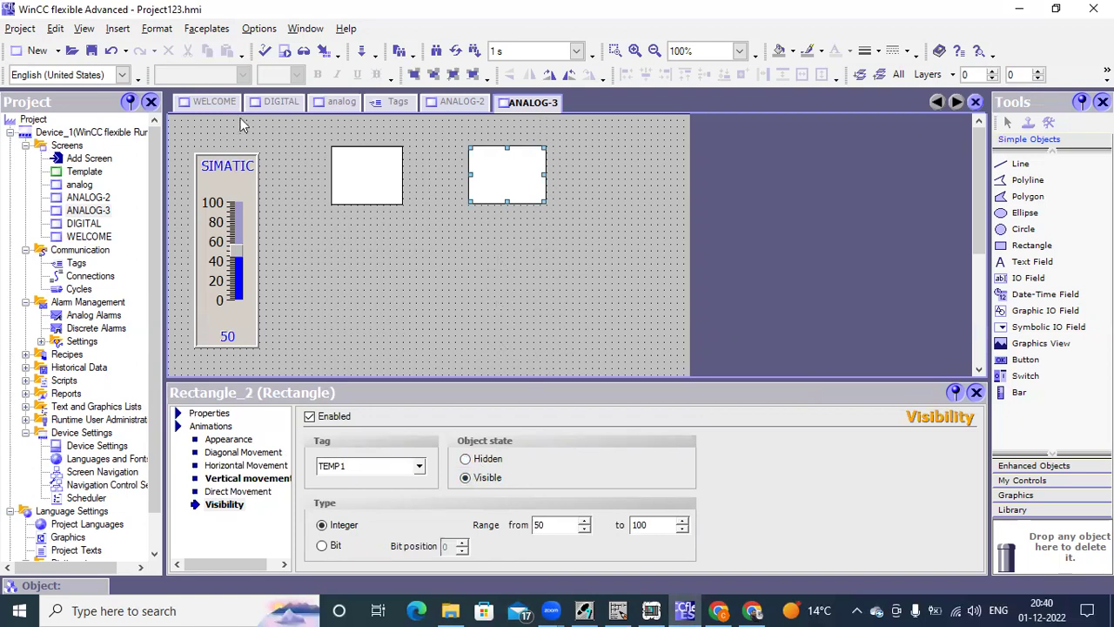
left_click(90, 51)
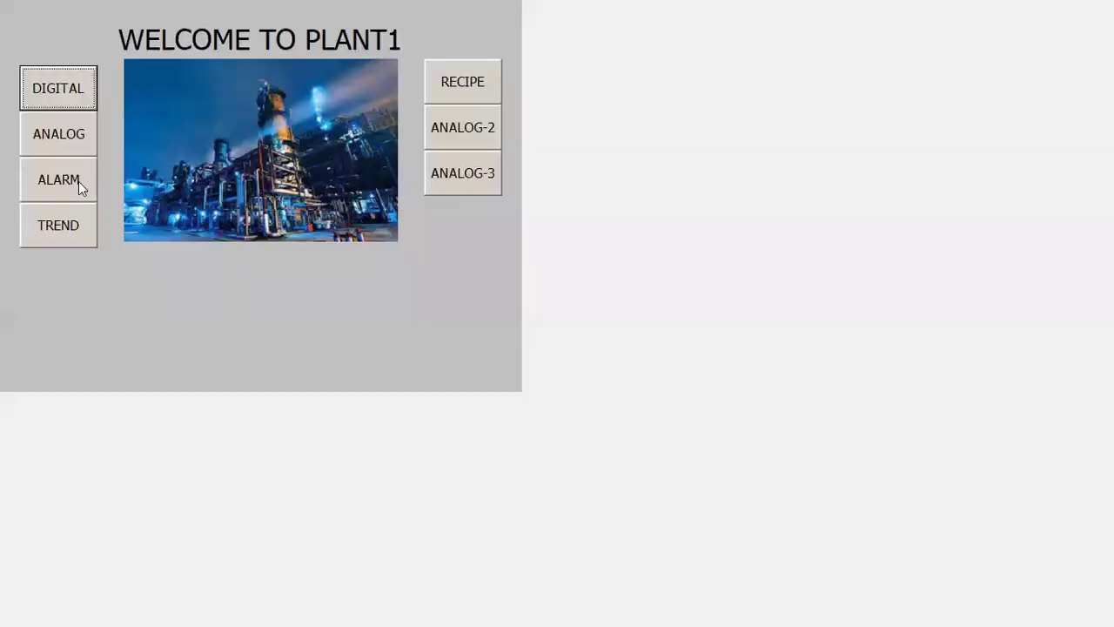
Test both rectangles' visibility on the ANALOG-3 runtime screen by moving the slider between low and high values, and bring up the Windows taskbar.
left_click(78, 180)
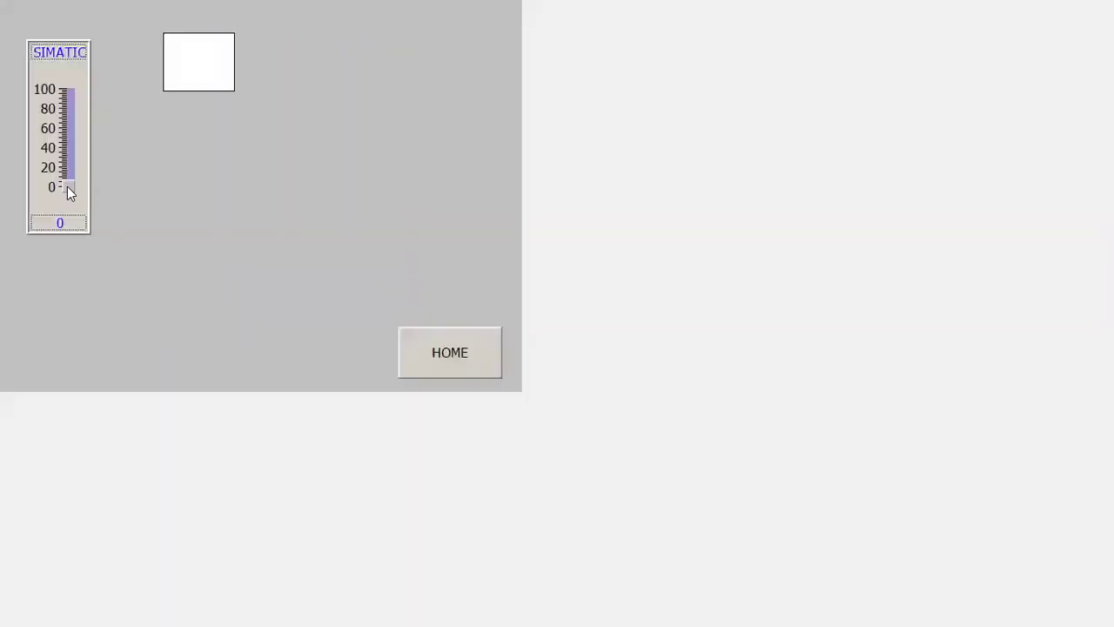
left_click(67, 168)
left_click_drag(66, 151, 65, 84)
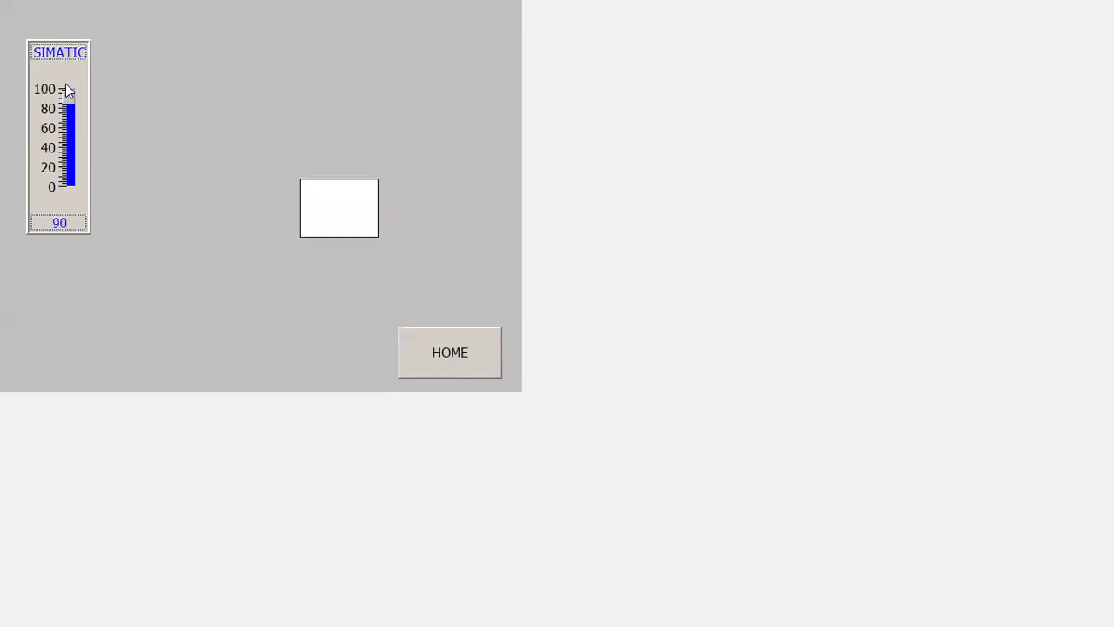
left_click(65, 151)
left_click(64, 174)
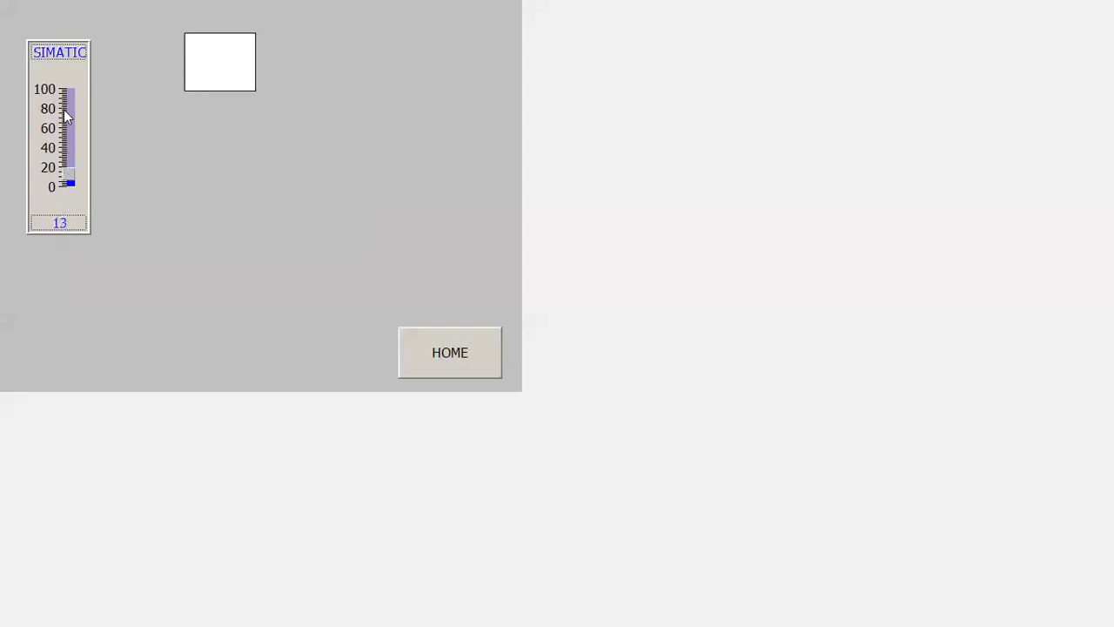
left_click(64, 110)
left_click(63, 99)
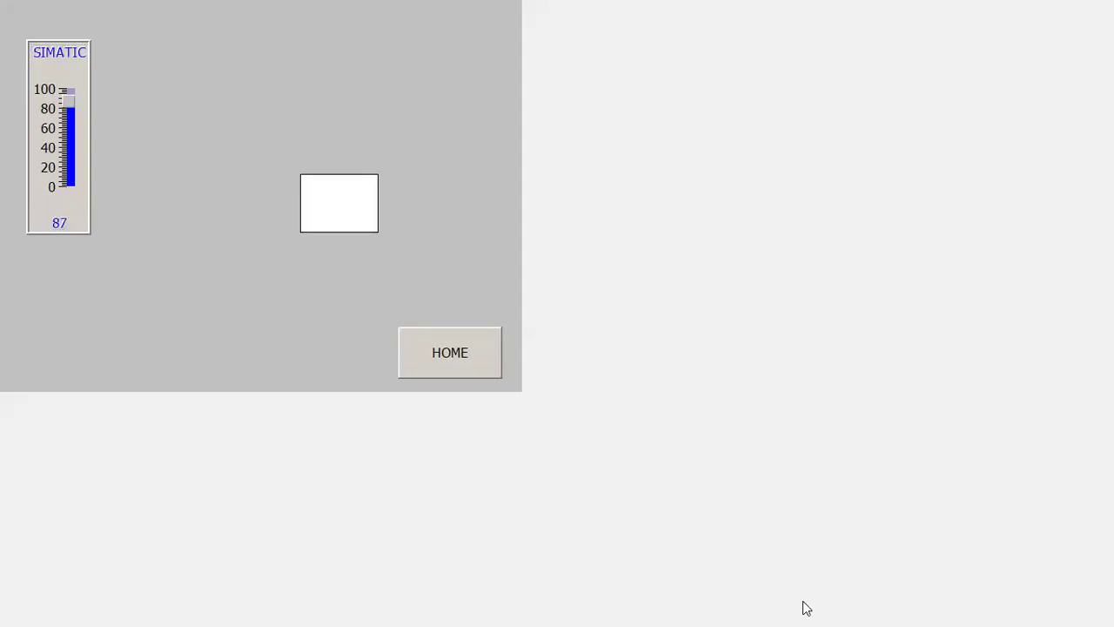
key("super")
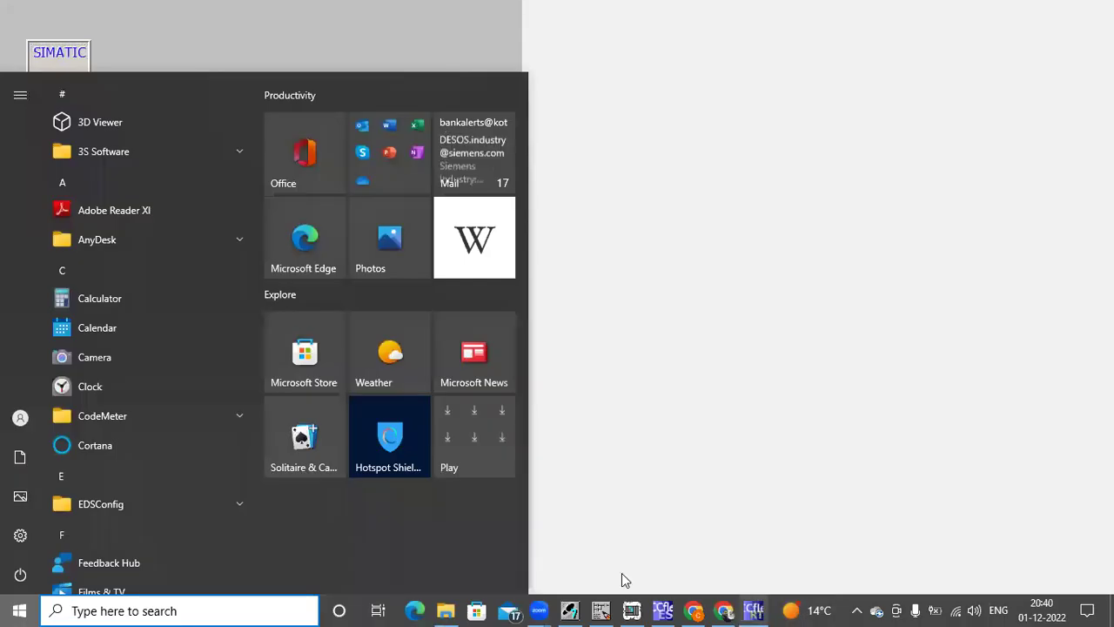
key("super")
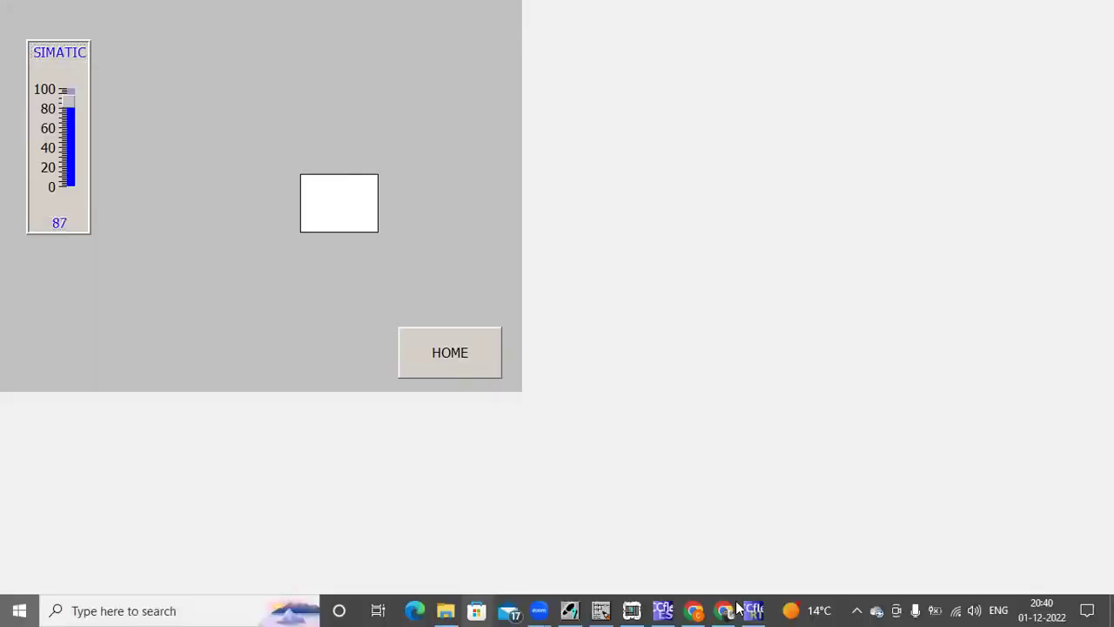
key("super")
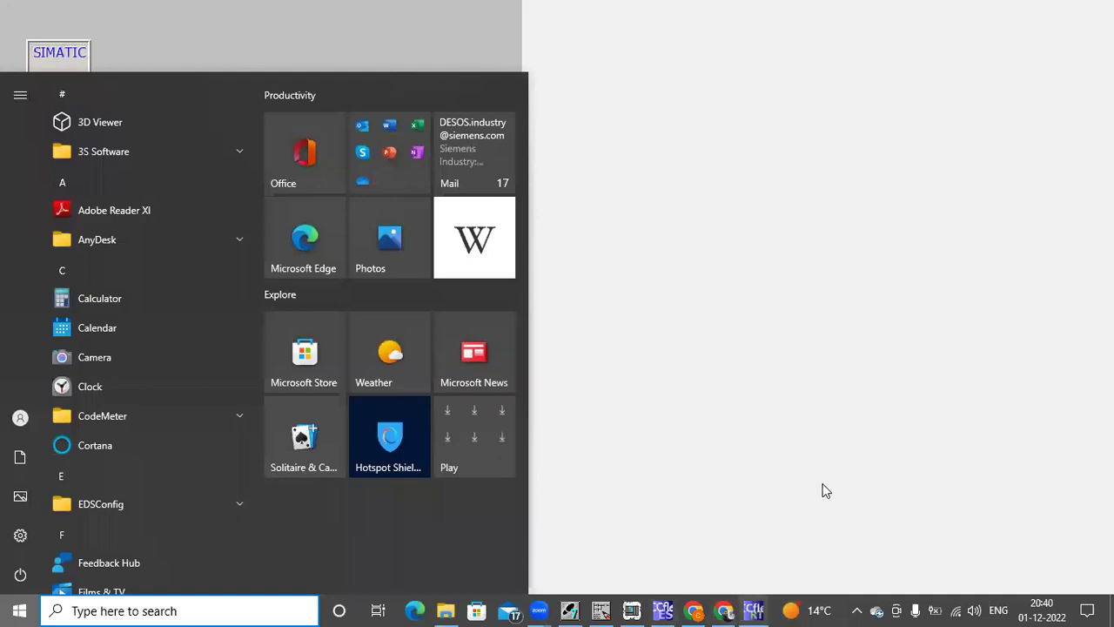